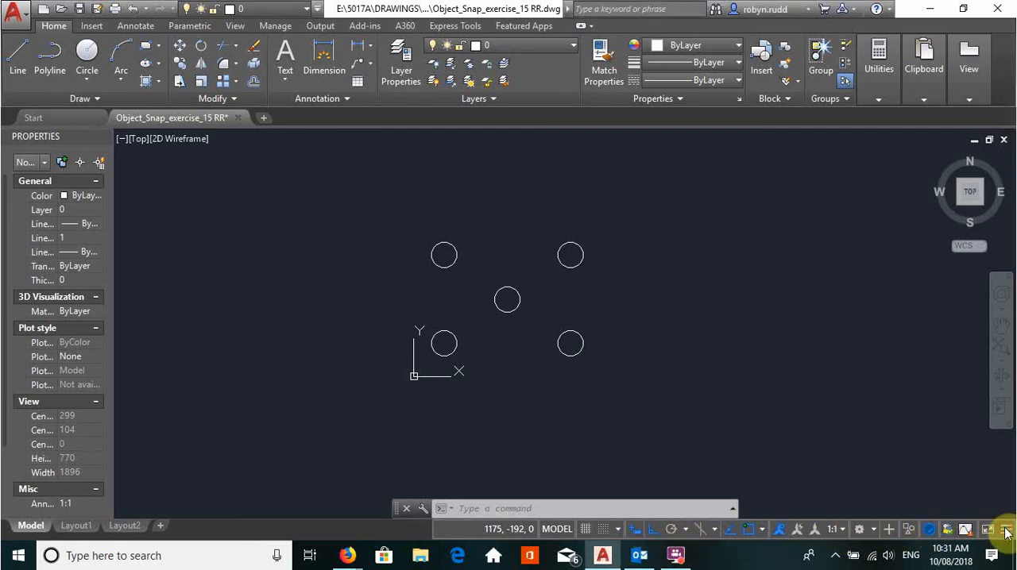
# - Examine which drafting tools can be shown on or hidden from the status bar
pyautogui.click(1006, 532)
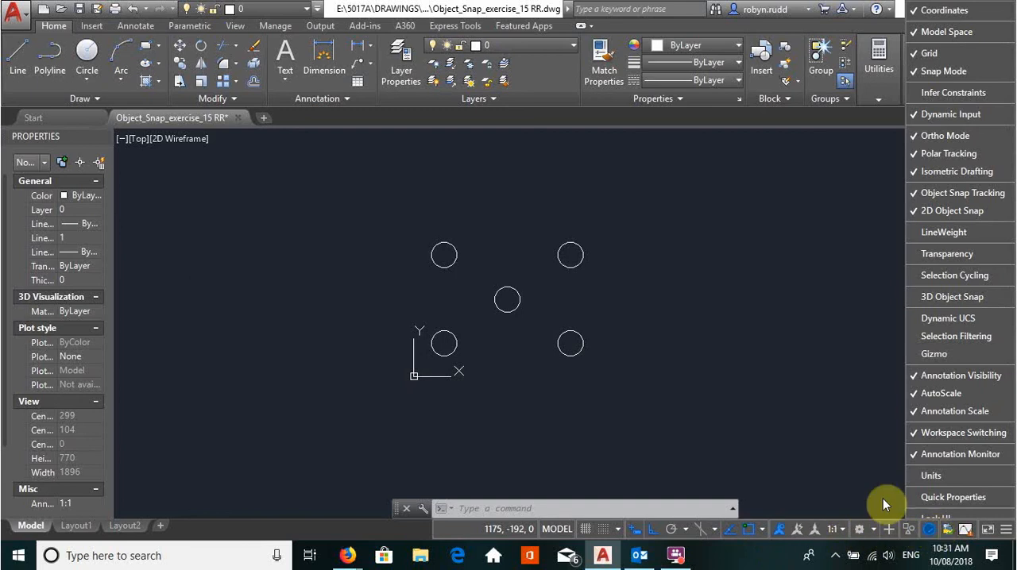
pyautogui.click(860, 457)
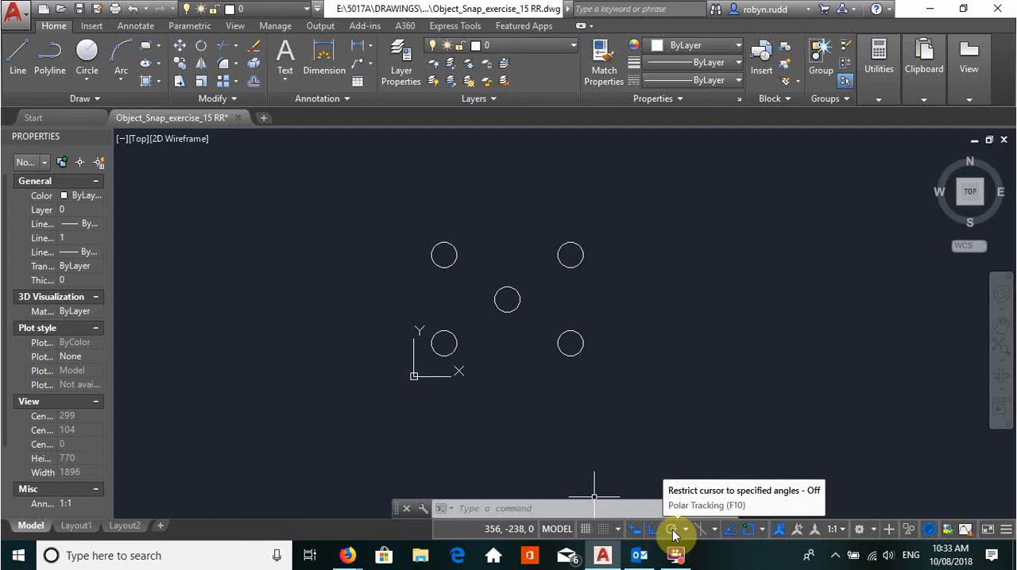
# - Set the polar tracking increment to 90, 180, 270, 360 degrees and switch the drawing to Ortho mode
pyautogui.click(671, 530)
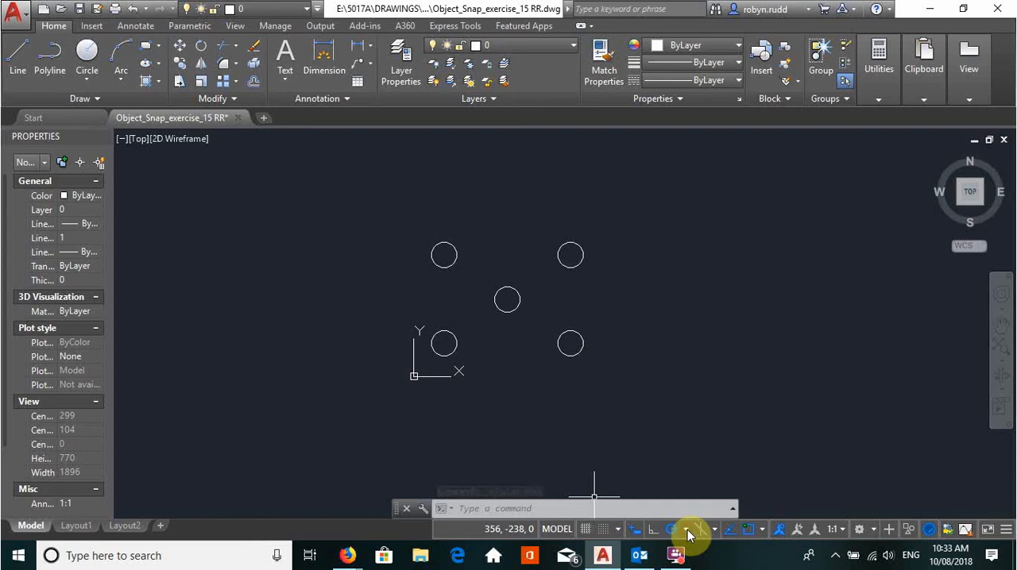
pyautogui.click(687, 530)
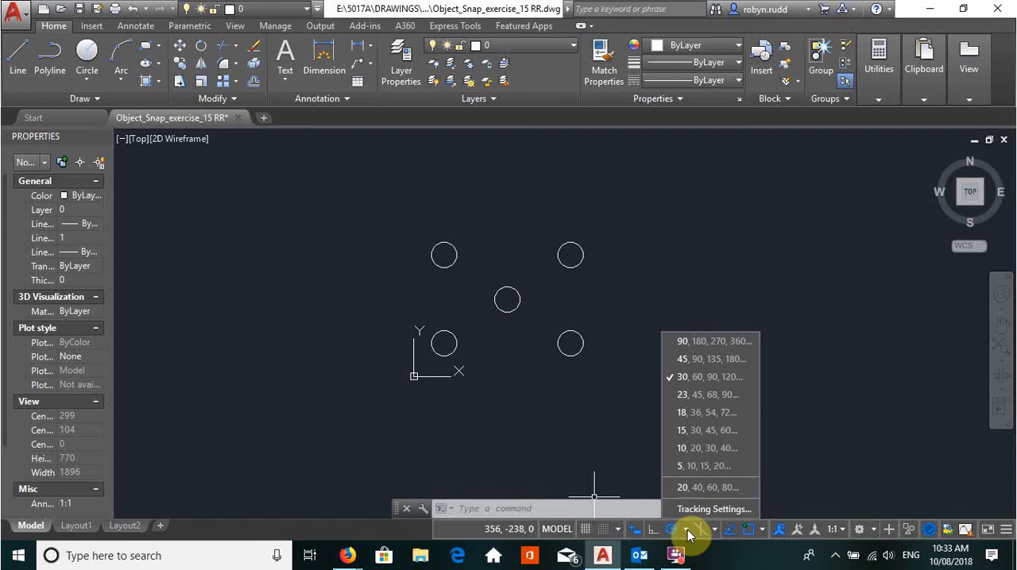
pyautogui.click(695, 357)
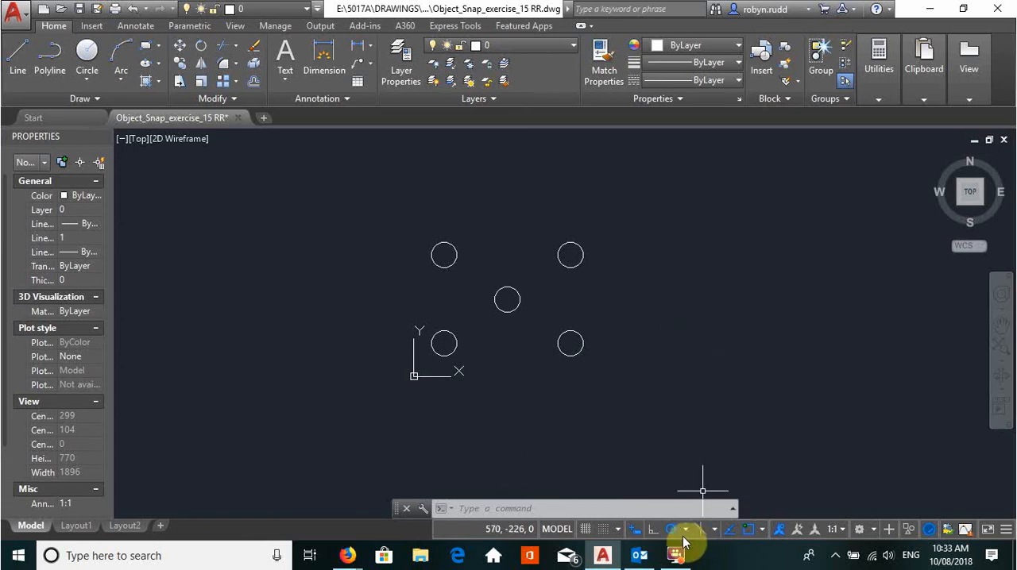
pyautogui.click(652, 530)
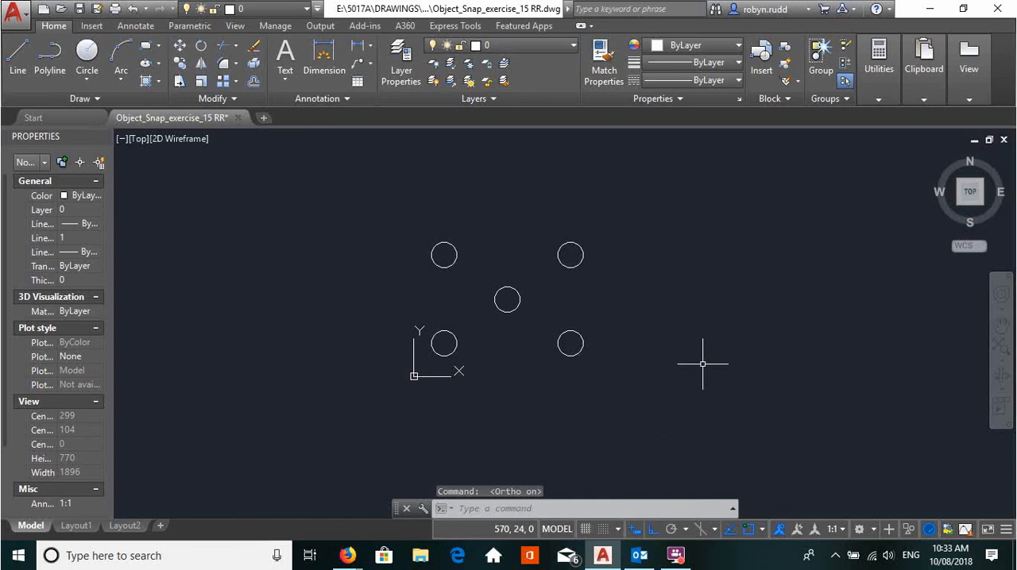
pyautogui.click(19, 55)
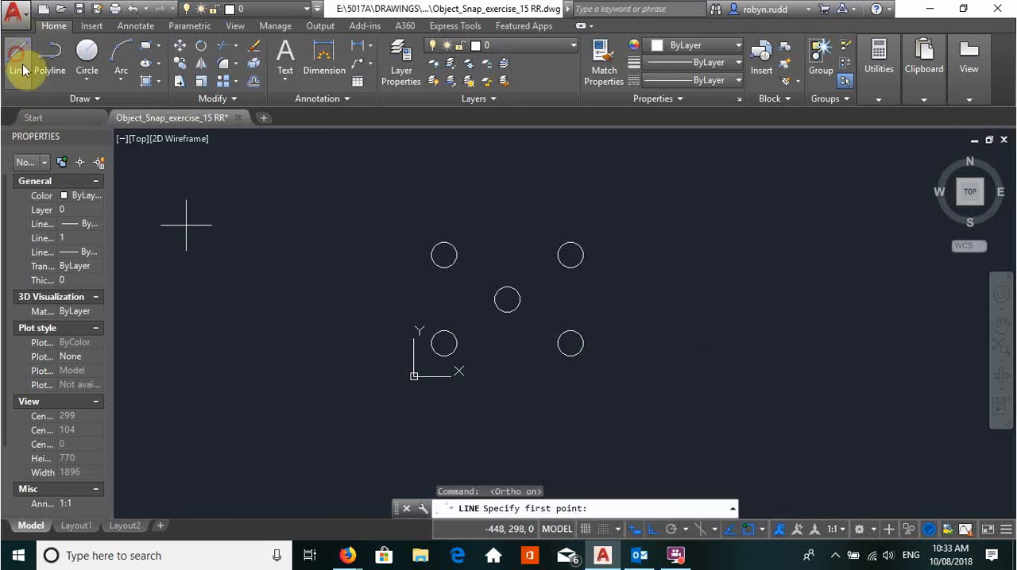
pyautogui.click(763, 345)
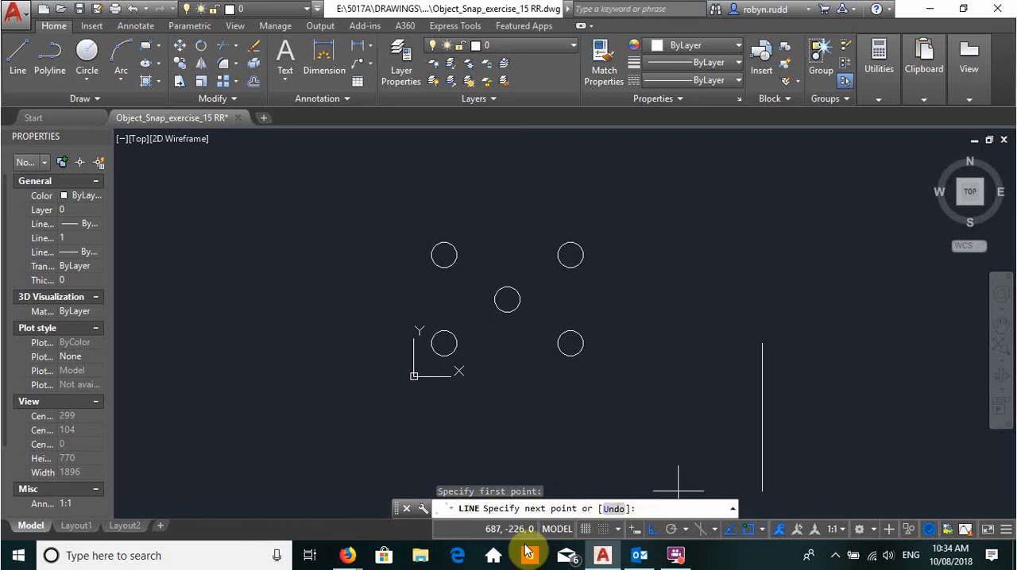
pyautogui.click(651, 529)
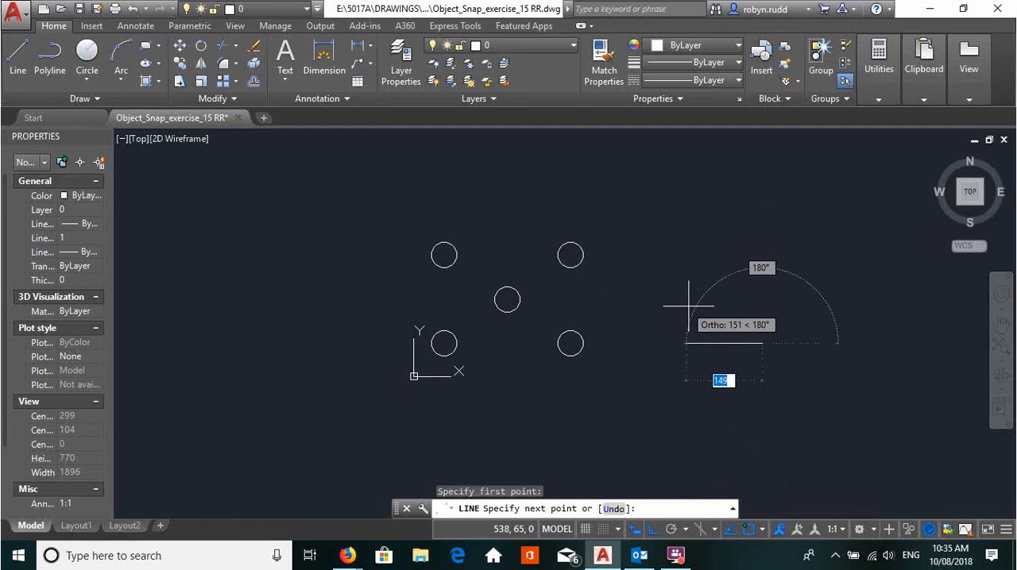
pyautogui.press('Escape')
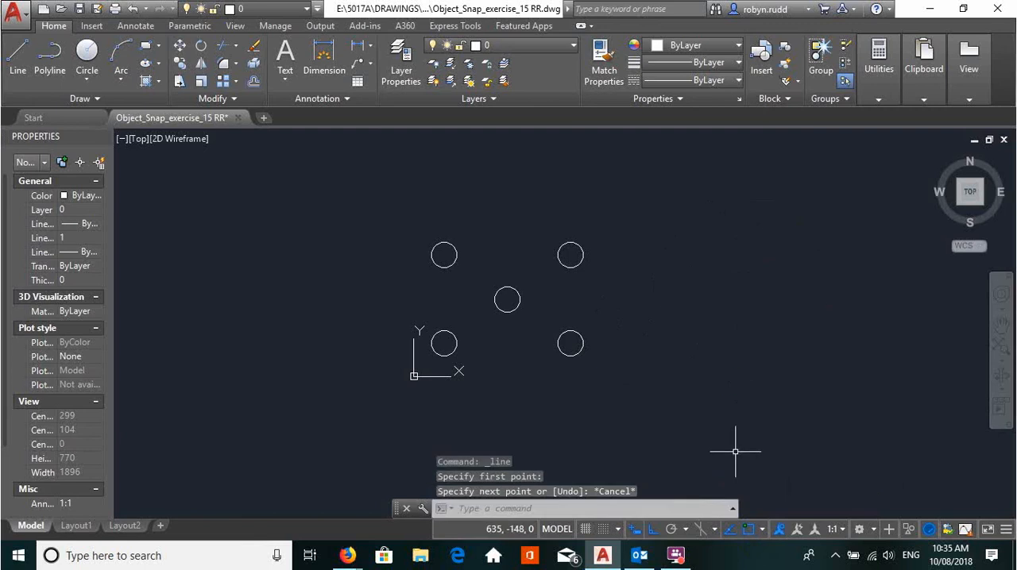
# - Check the active object snap modes and draw a horizontal line about 260 units long to the right of the upper circles
pyautogui.click(764, 531)
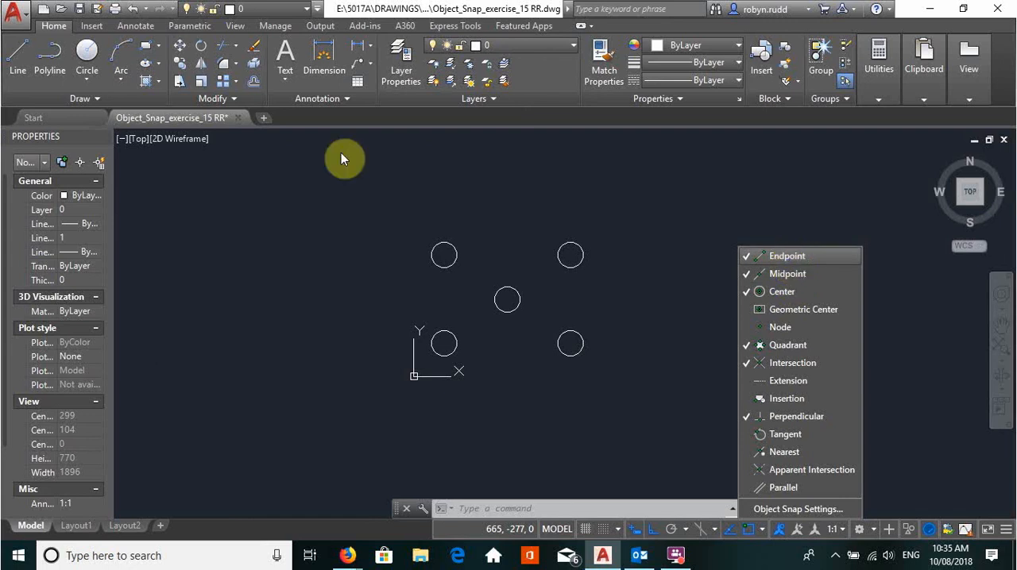
pyautogui.click(17, 53)
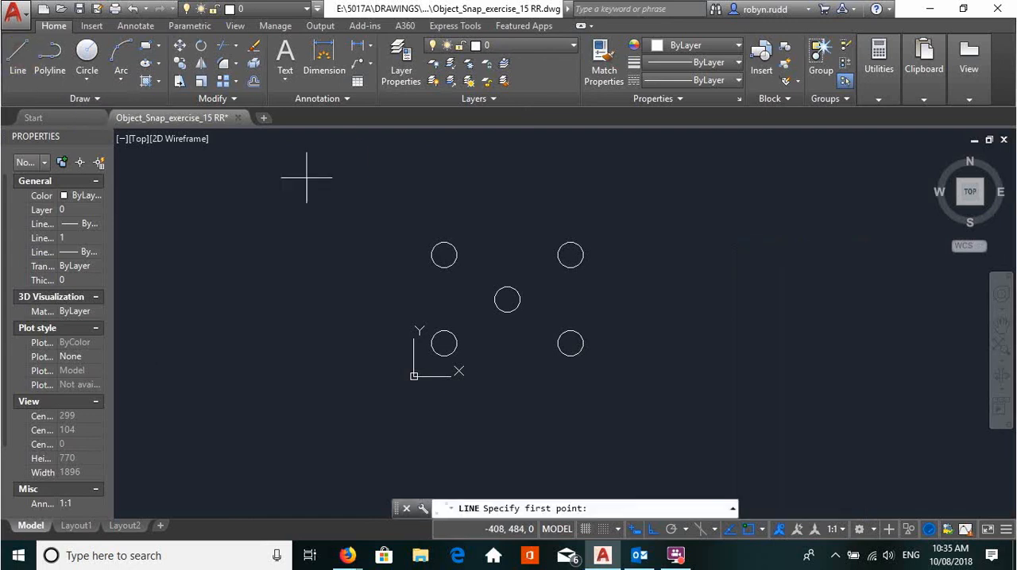
pyautogui.click(681, 230)
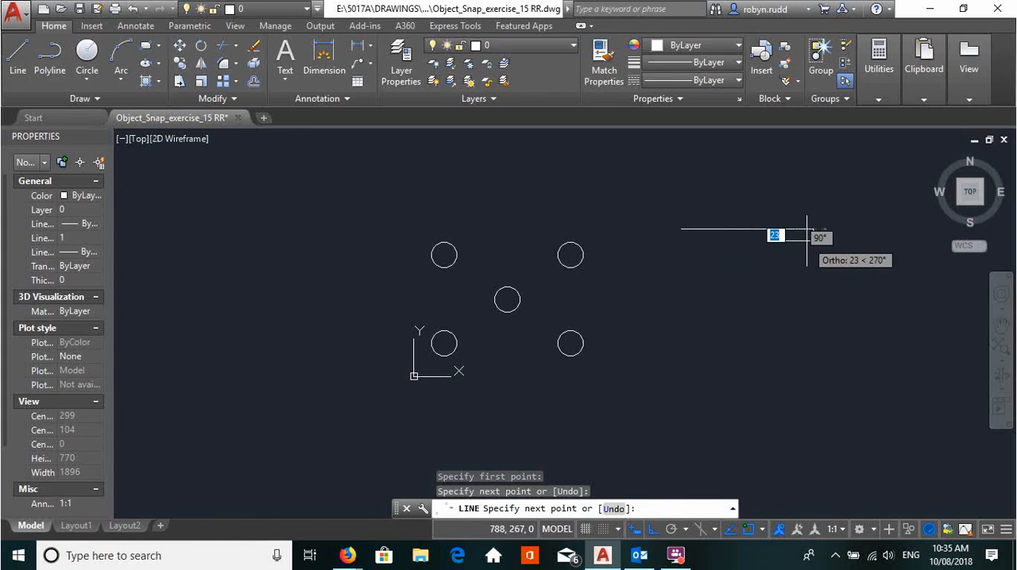
pyautogui.click(812, 233)
pyautogui.press('Escape')
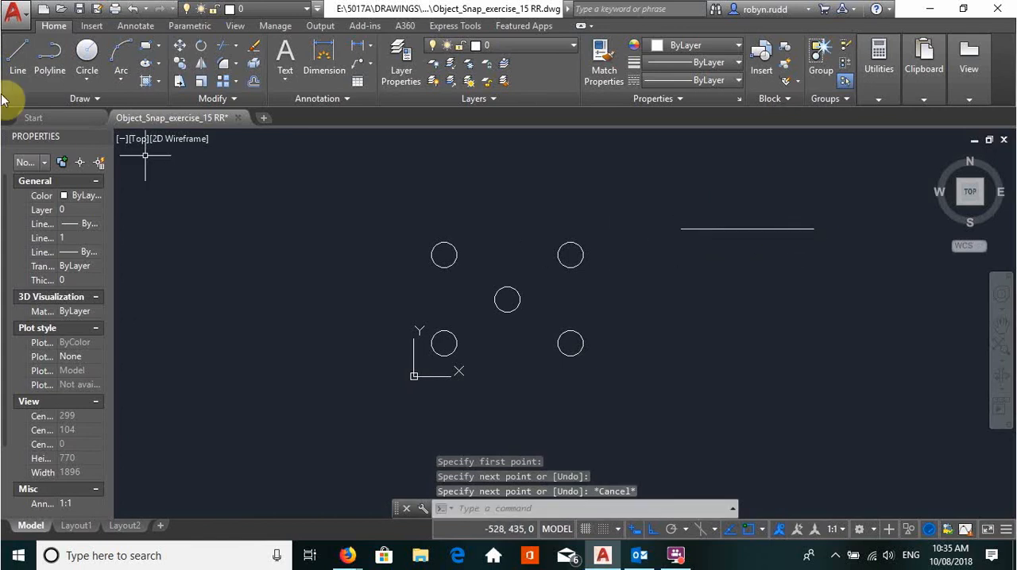
# - Preview the object snap points on the horizontal line and the upper-right circle with the Line command
pyautogui.click(18, 54)
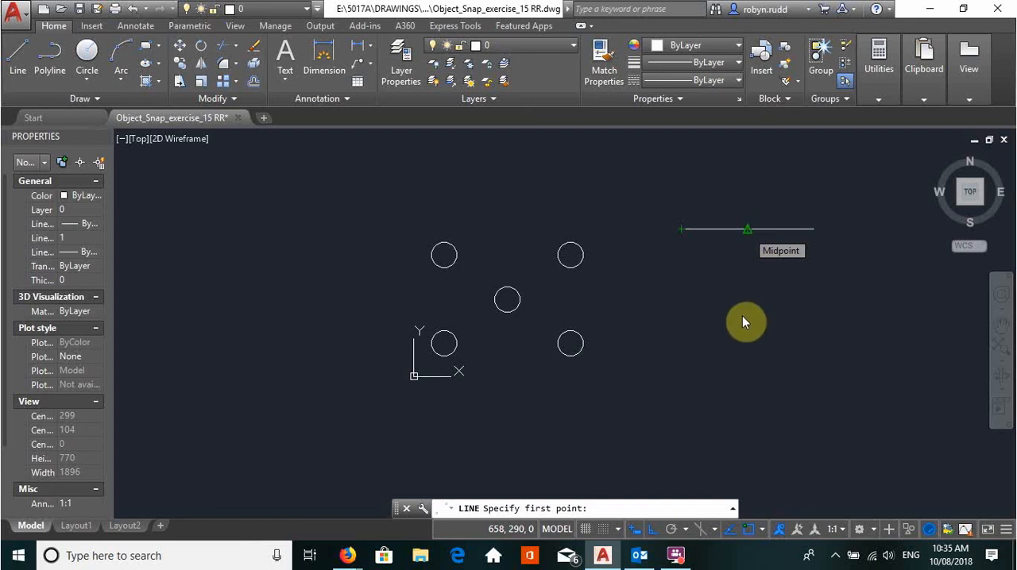
pyautogui.click(742, 167)
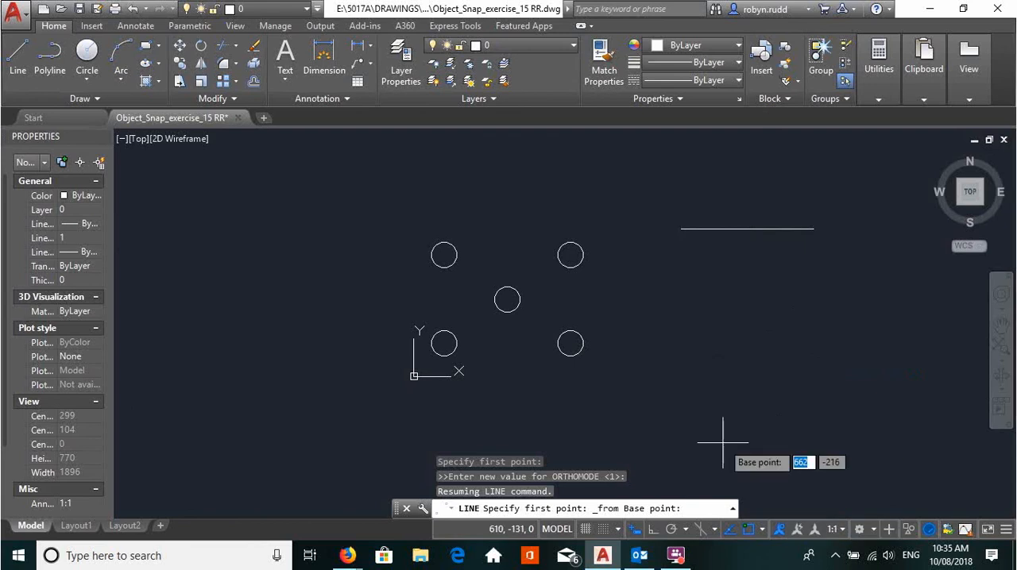
pyautogui.scroll(8, 583, 254)
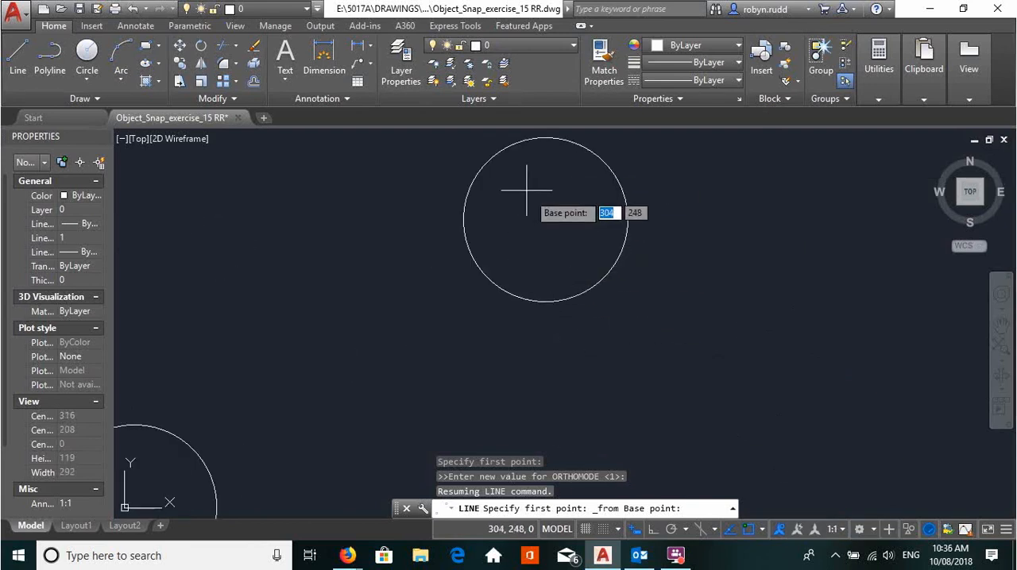
pyautogui.click(18, 64)
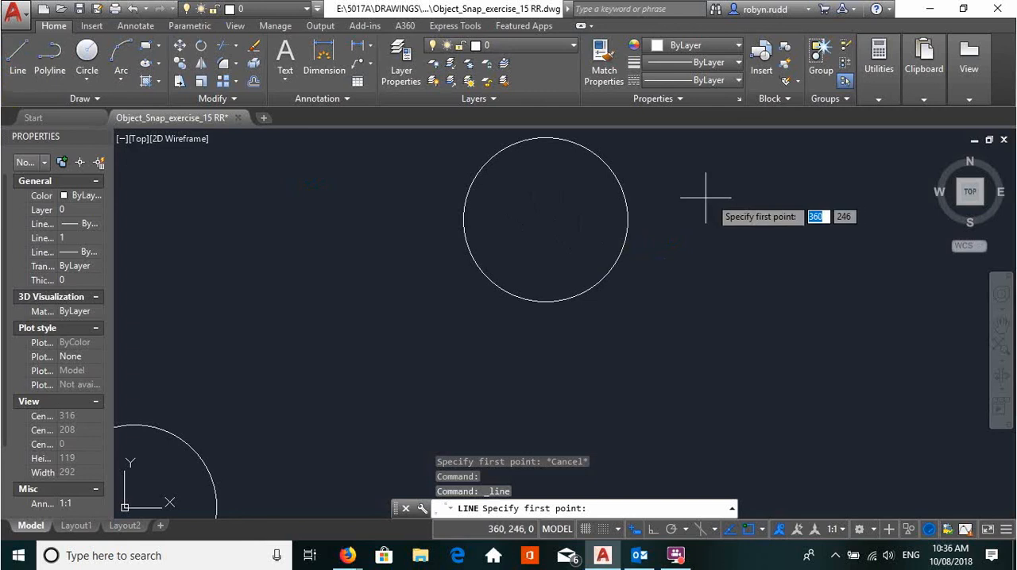
pyautogui.scroll(-2, 741, 283)
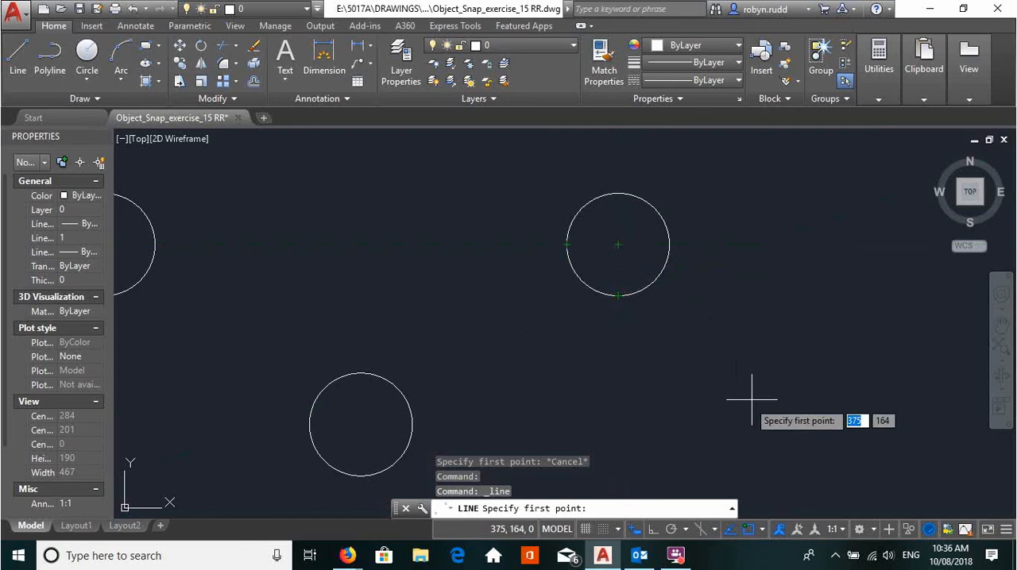
# - Review the Object Snap, Polar Tracking and Snap and Grid pages of the drafting settings and close them without changes
pyautogui.click(762, 529)
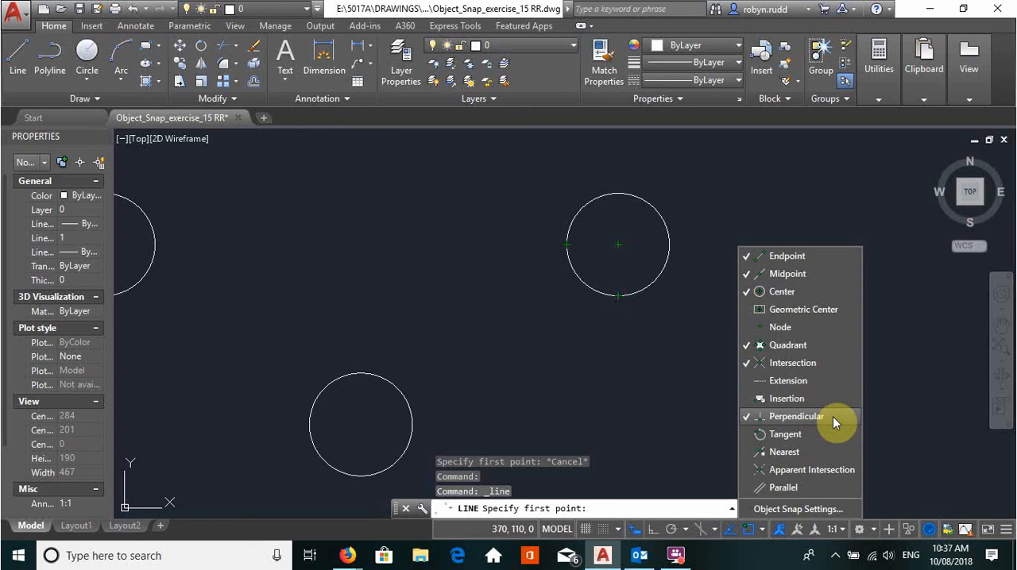
pyautogui.click(827, 514)
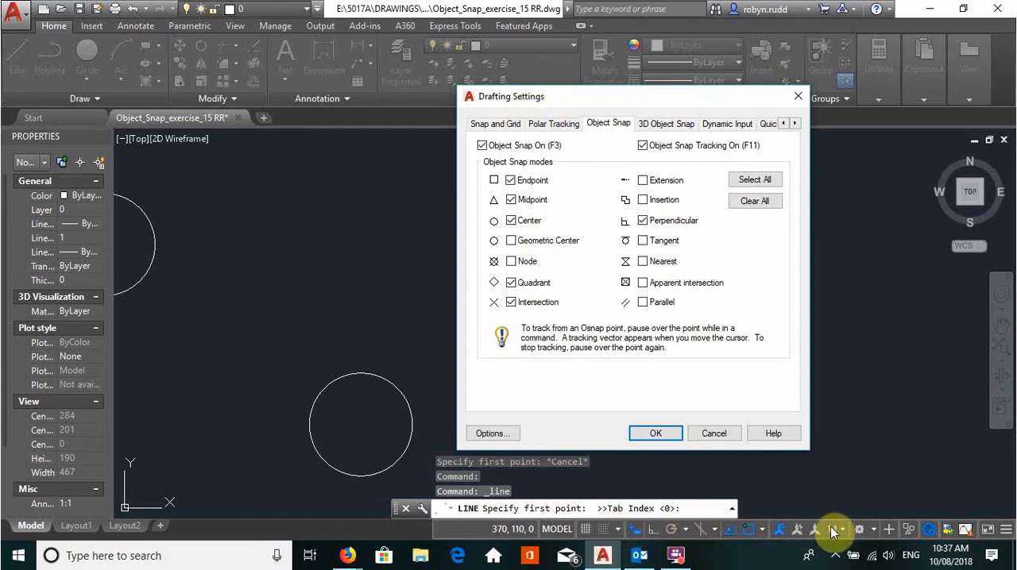
pyautogui.click(554, 125)
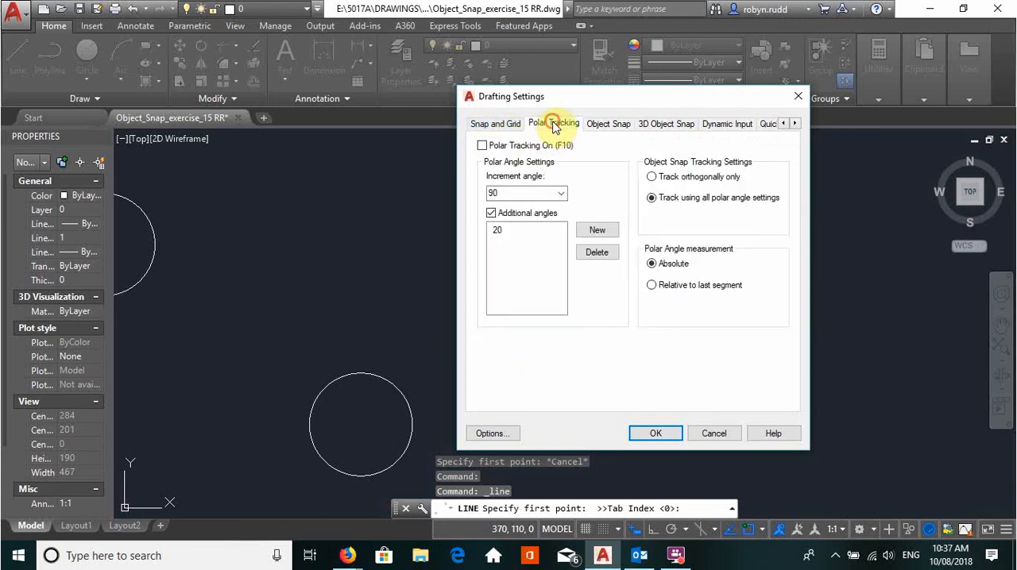
pyautogui.click(608, 125)
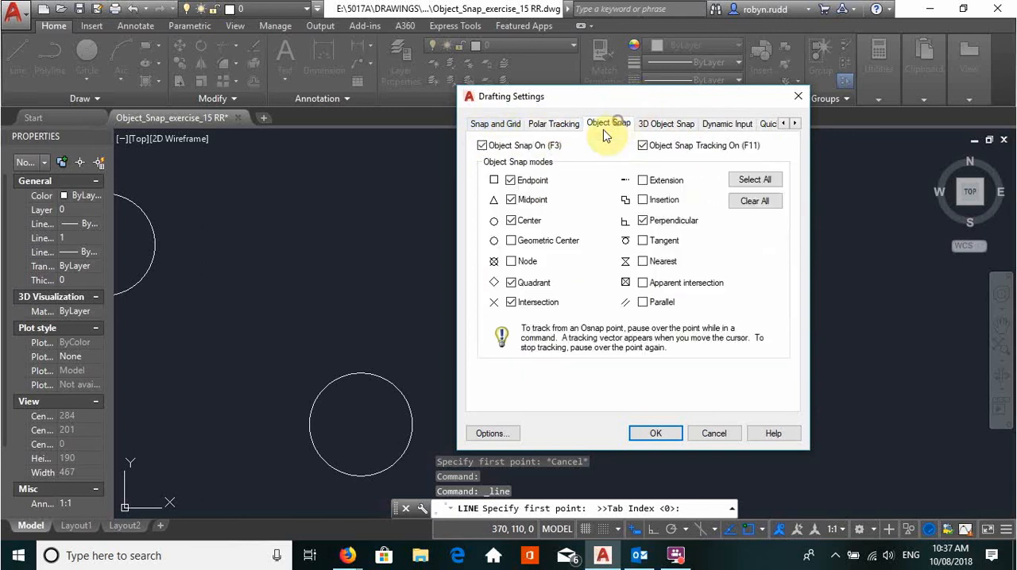
pyautogui.click(511, 126)
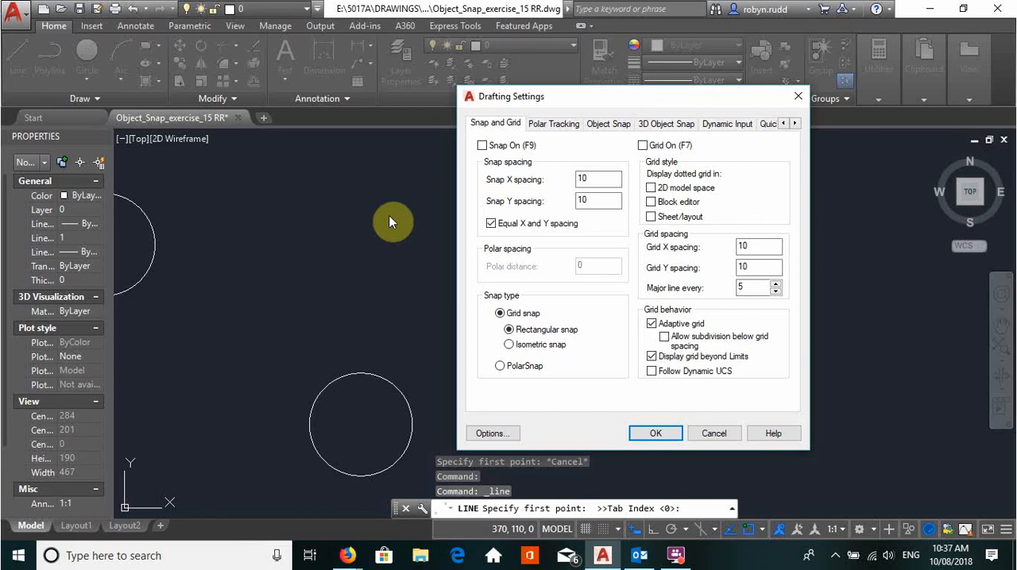
pyautogui.click(546, 124)
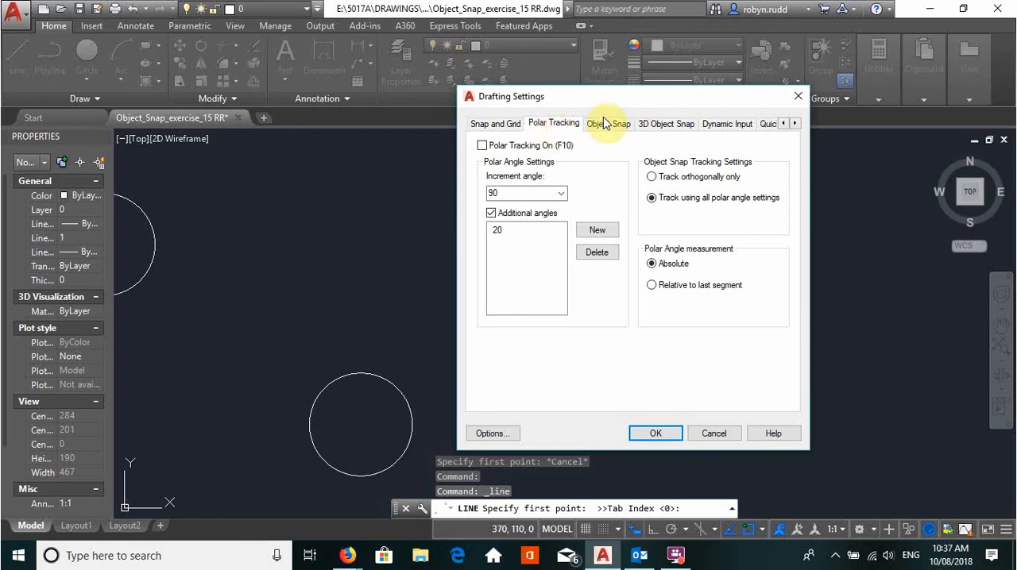
pyautogui.click(607, 127)
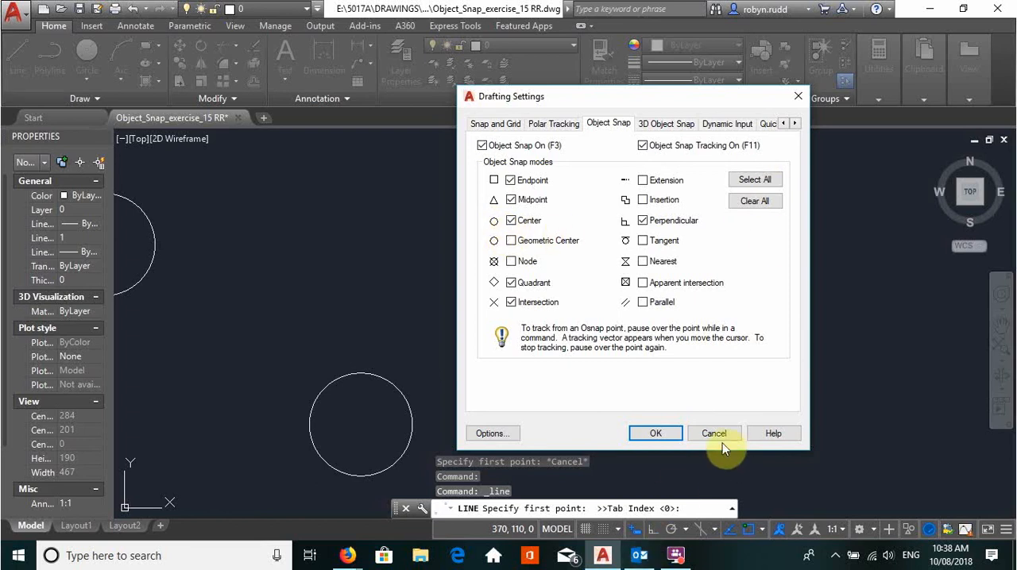
pyautogui.click(797, 98)
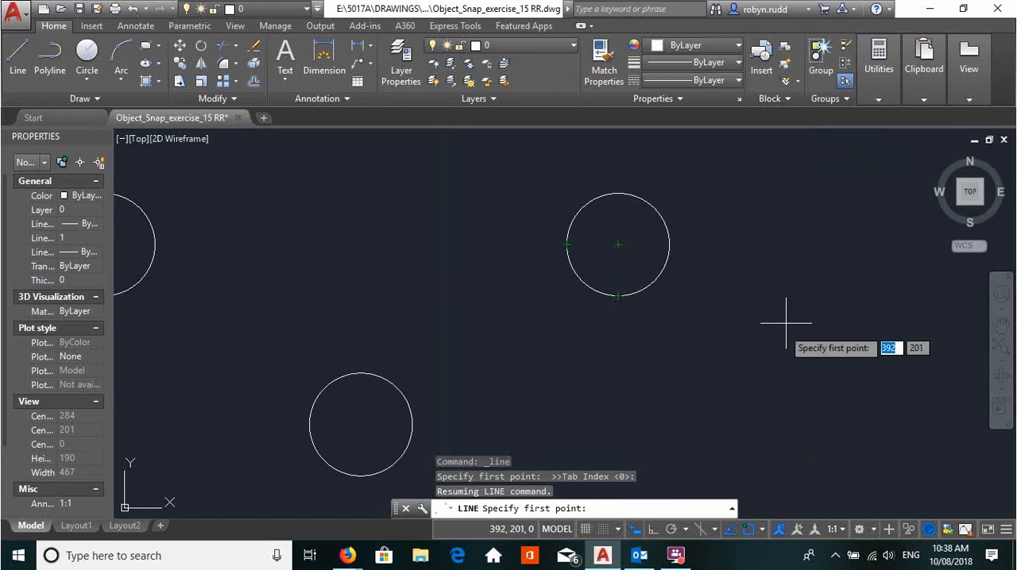
pyautogui.scroll(-1, 403, 139)
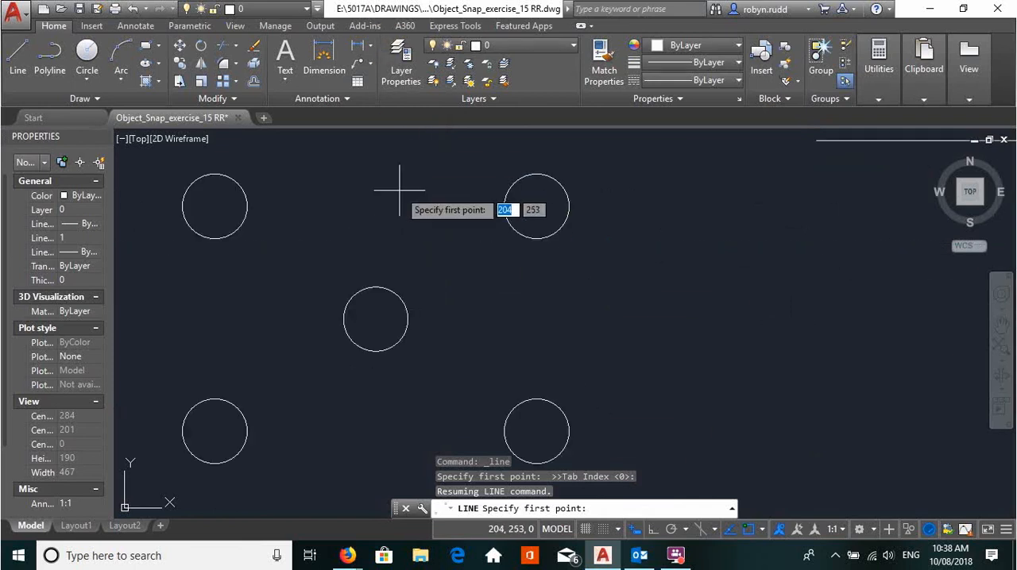
pyautogui.scroll(-1, 399, 186)
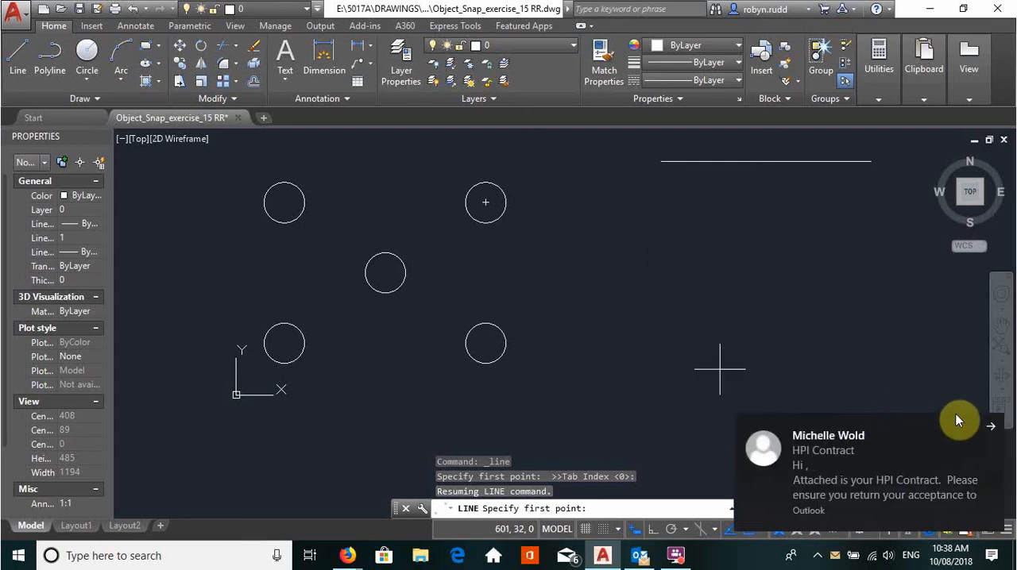
pyautogui.click(990, 429)
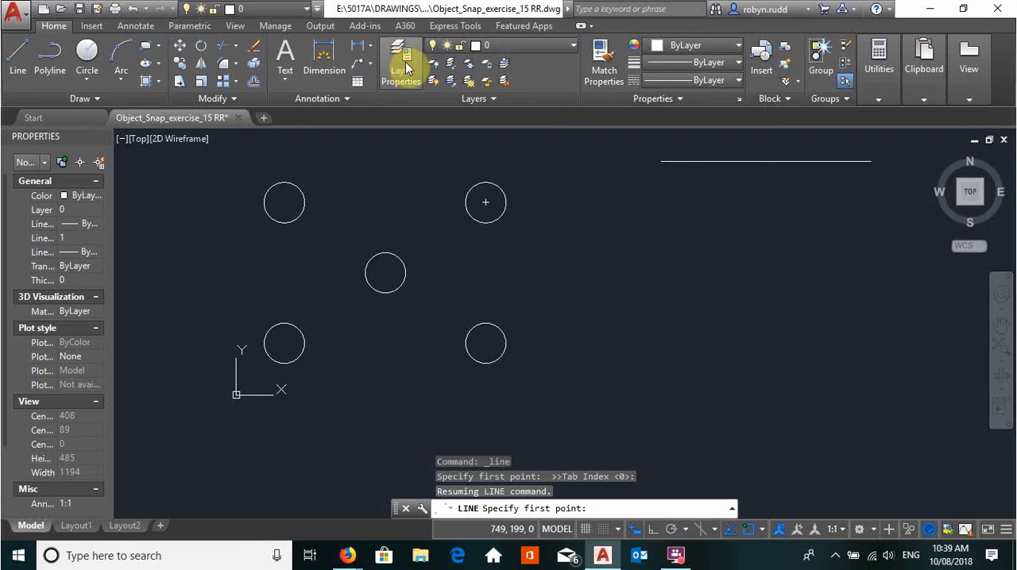
# - Create a new layer named Polygon in the layer properties and set its color to magenta
pyautogui.click(406, 62)
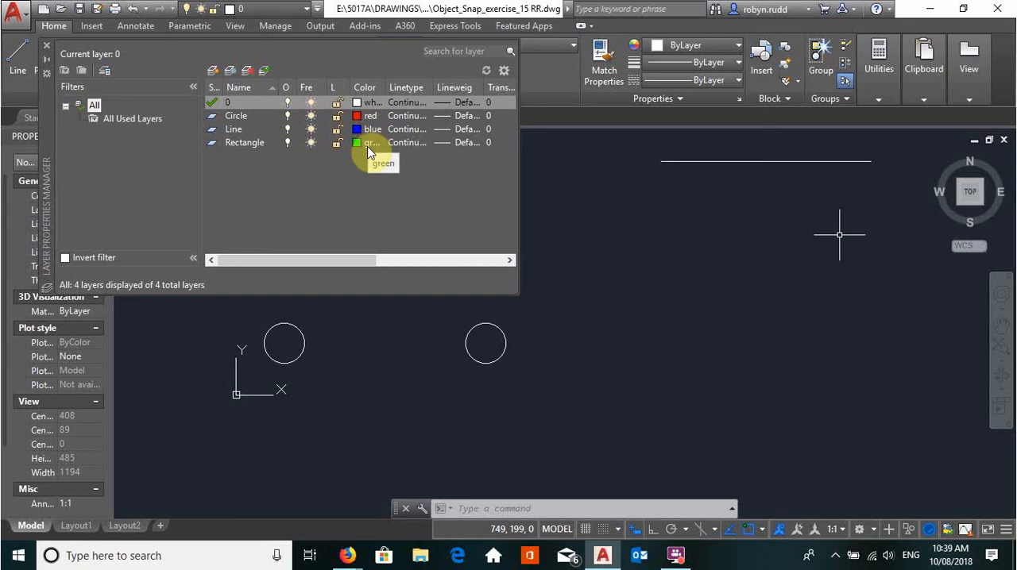
pyautogui.click(213, 74)
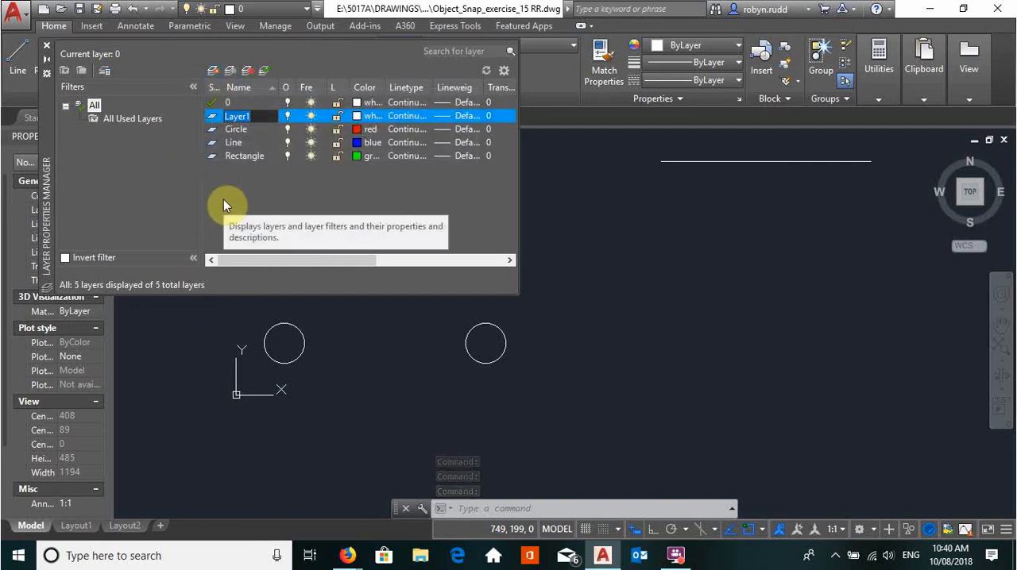
pyautogui.write('Polygon')
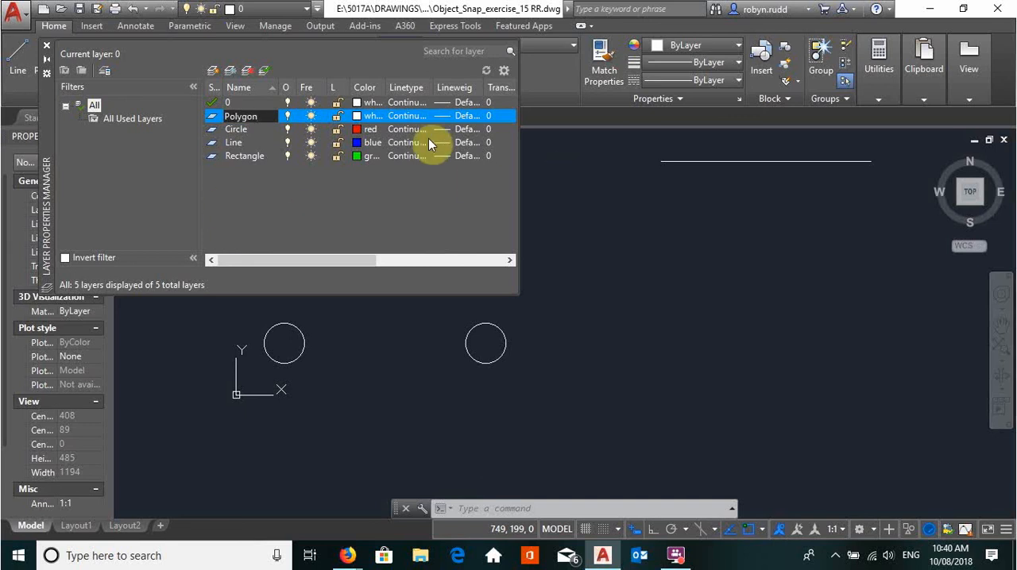
pyautogui.click(355, 117)
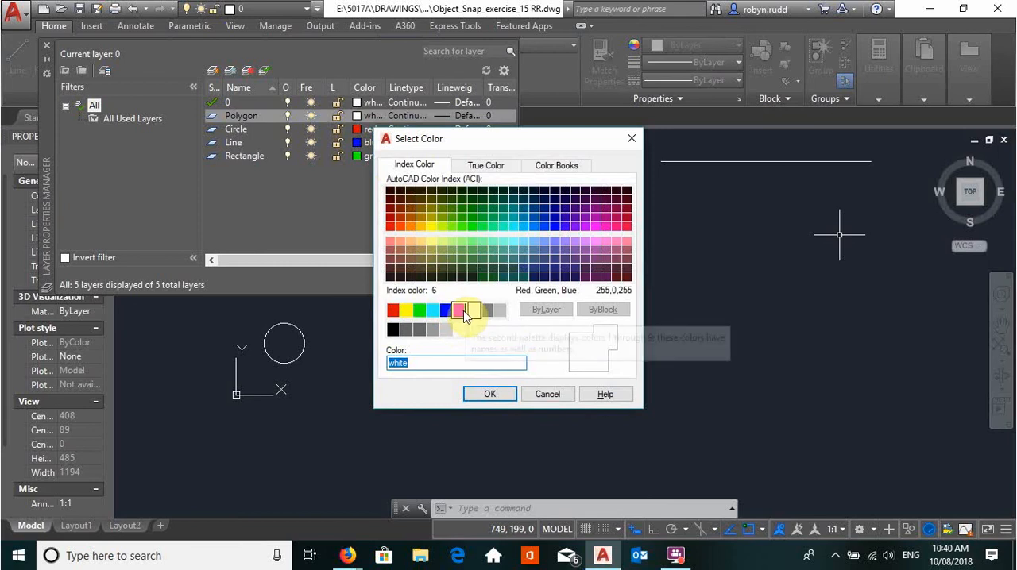
pyautogui.click(460, 312)
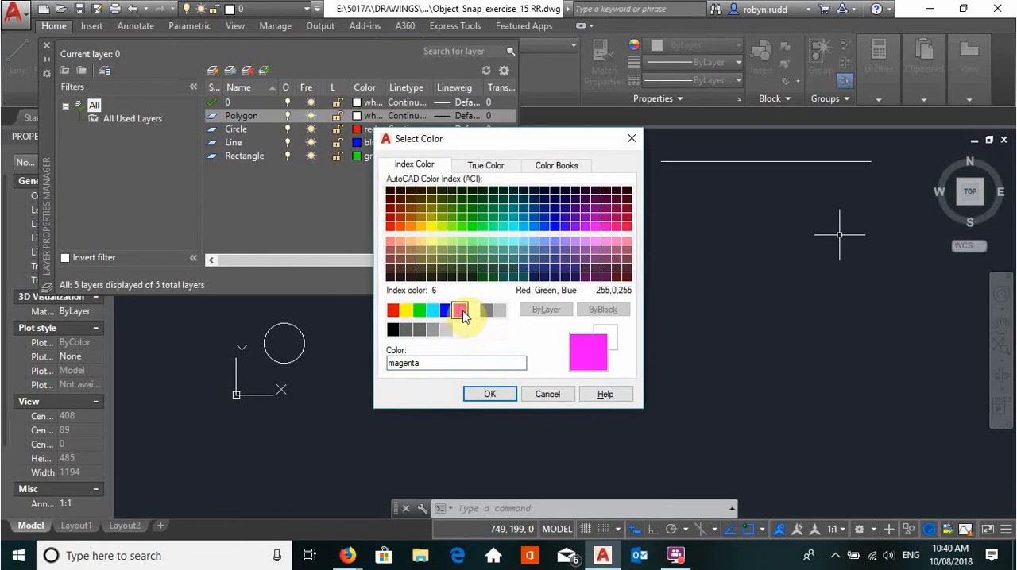
pyautogui.click(484, 395)
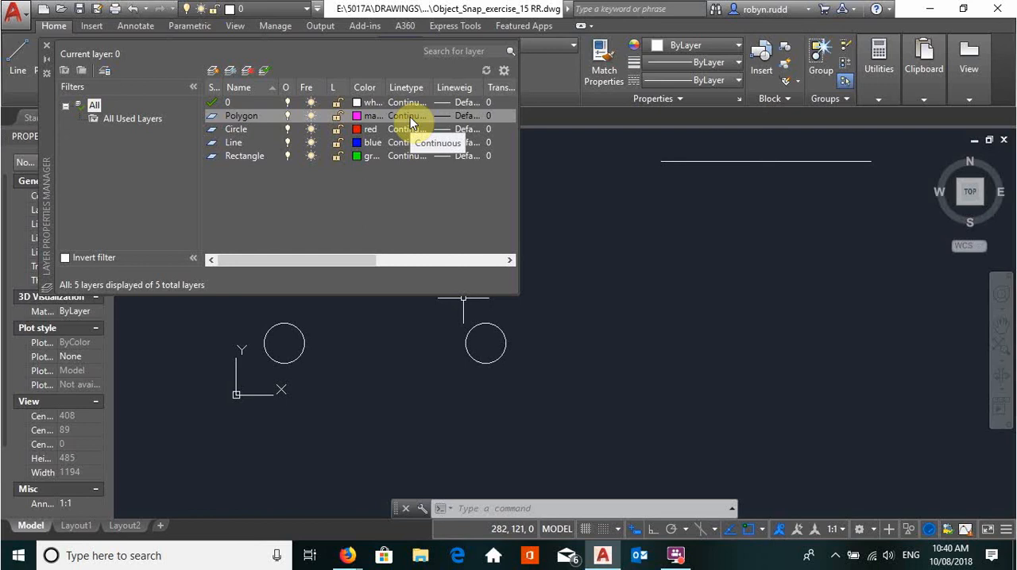
# - Load the ACAD_ISO02W100 ISO dash linetype and assign it to the Polygon layer
pyautogui.click(409, 116)
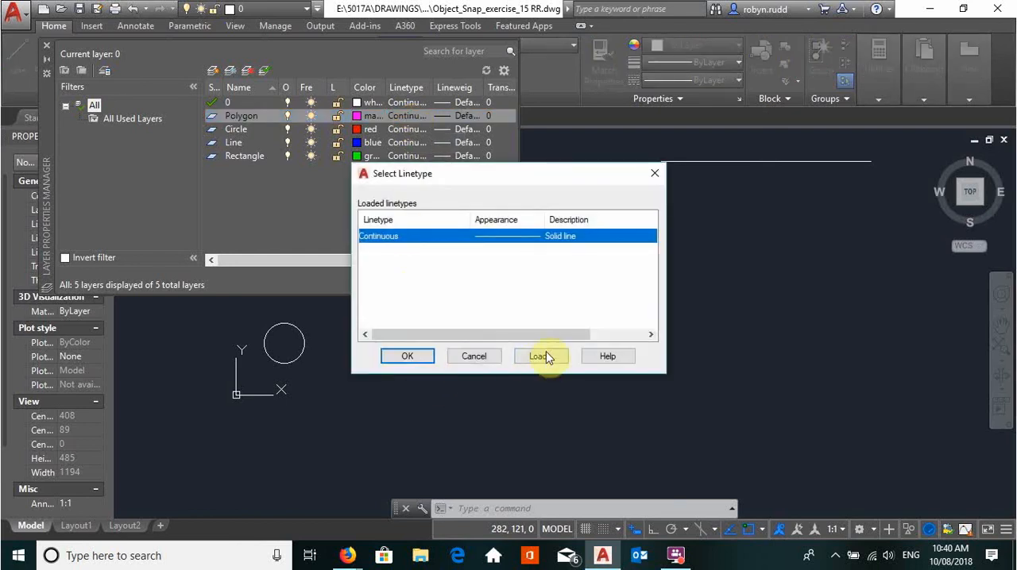
pyautogui.click(540, 357)
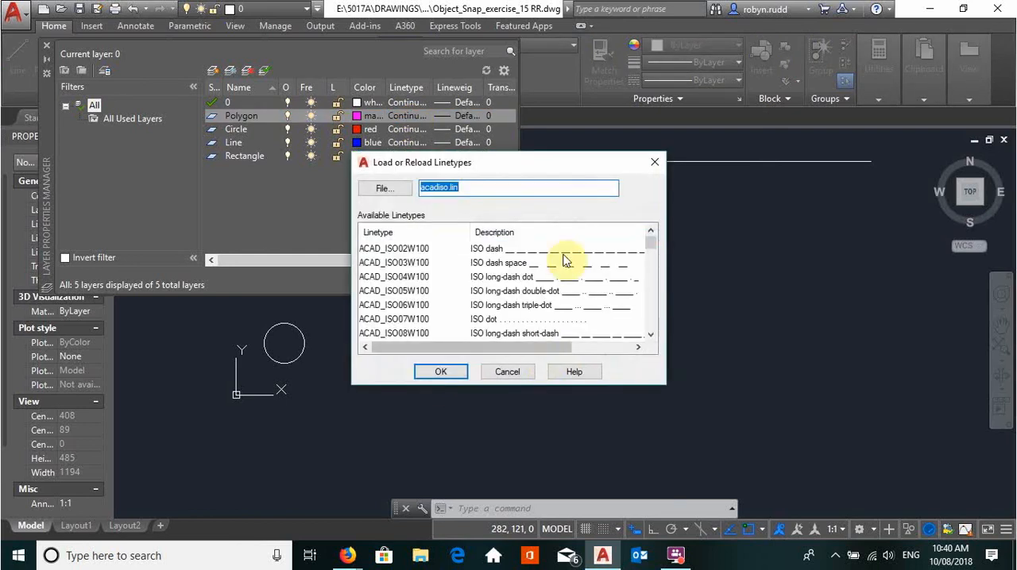
pyautogui.scroll(-1, 544, 274)
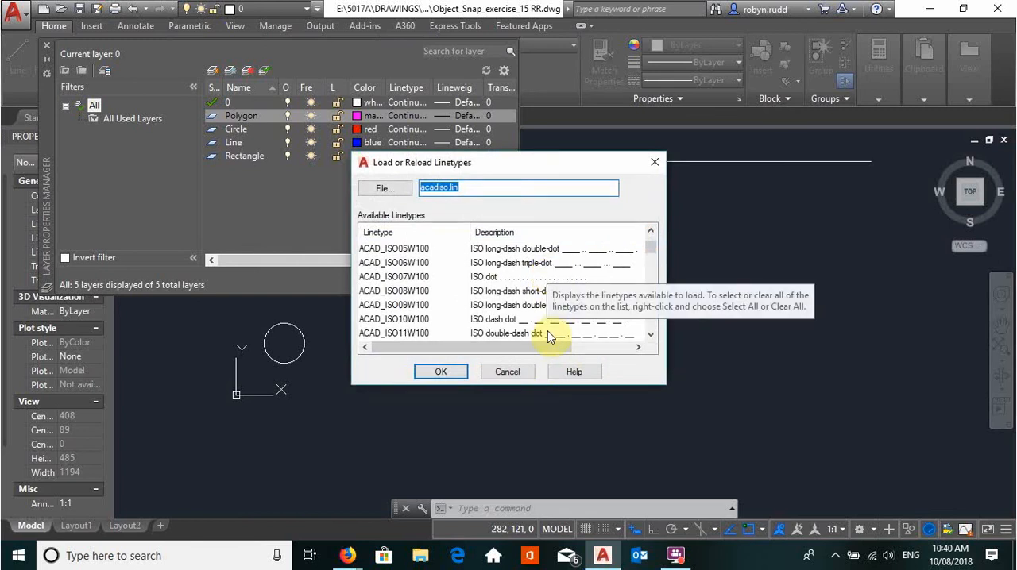
pyautogui.scroll(1, 524, 274)
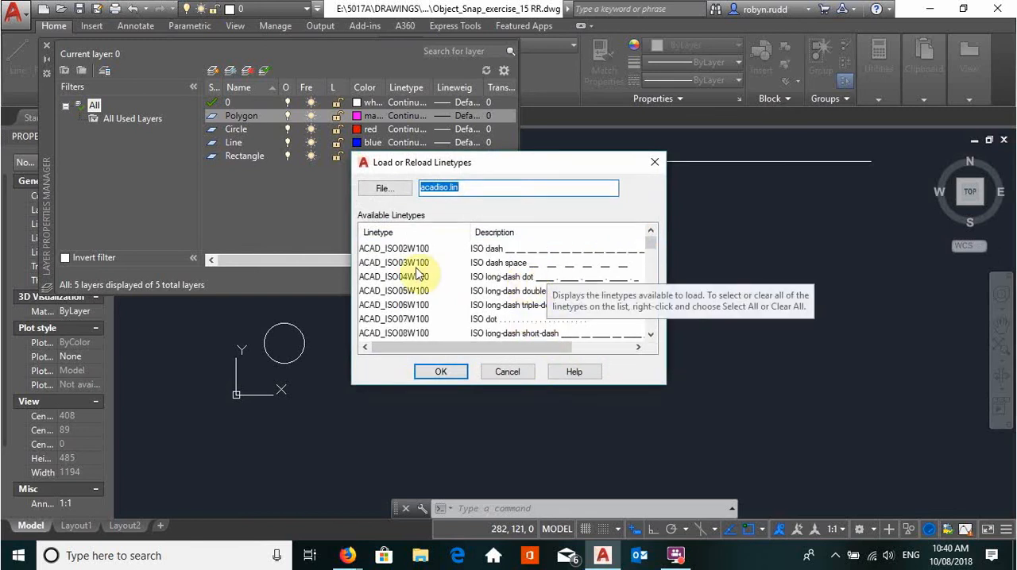
pyautogui.click(383, 248)
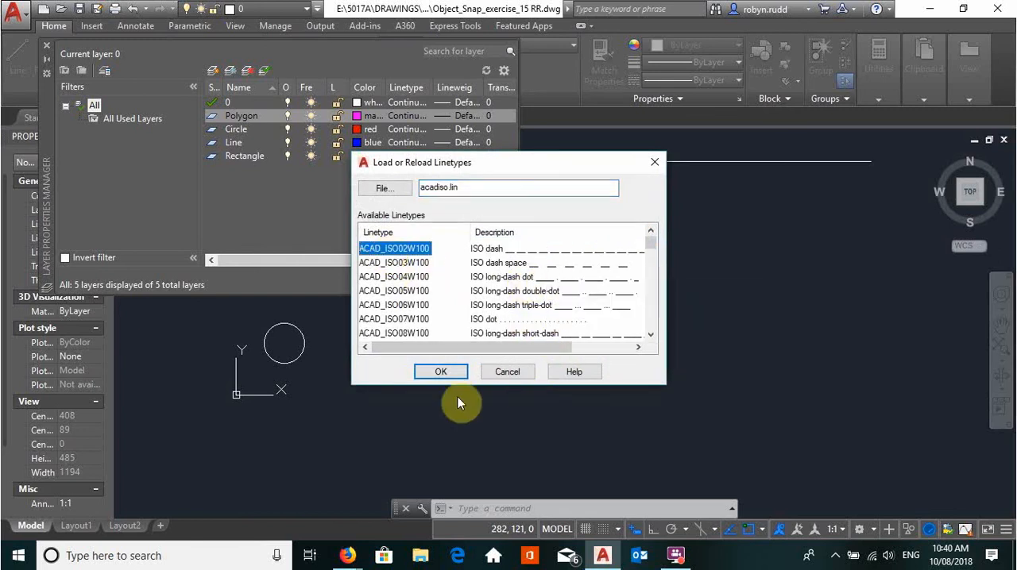
pyautogui.click(441, 373)
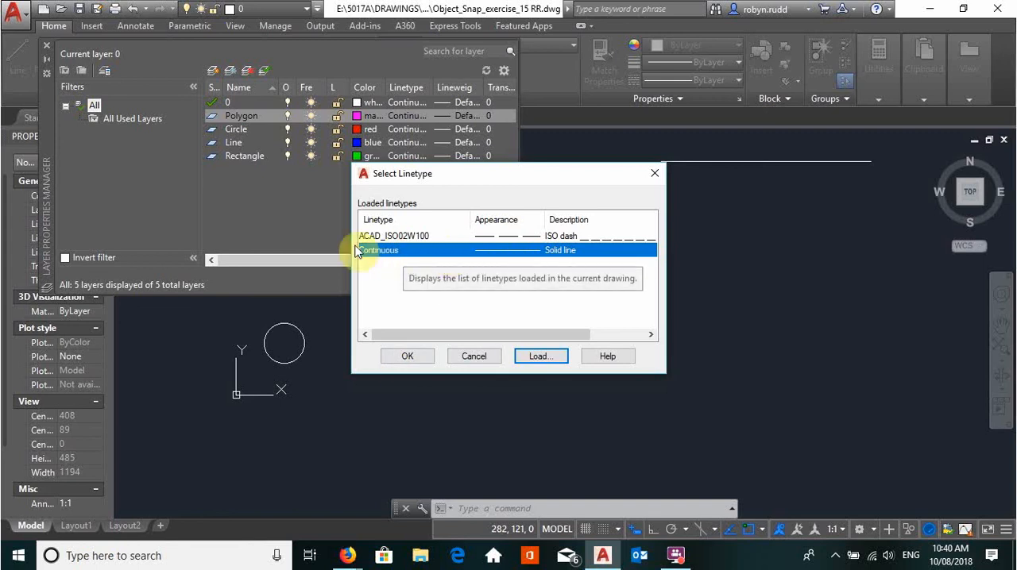
pyautogui.click(379, 236)
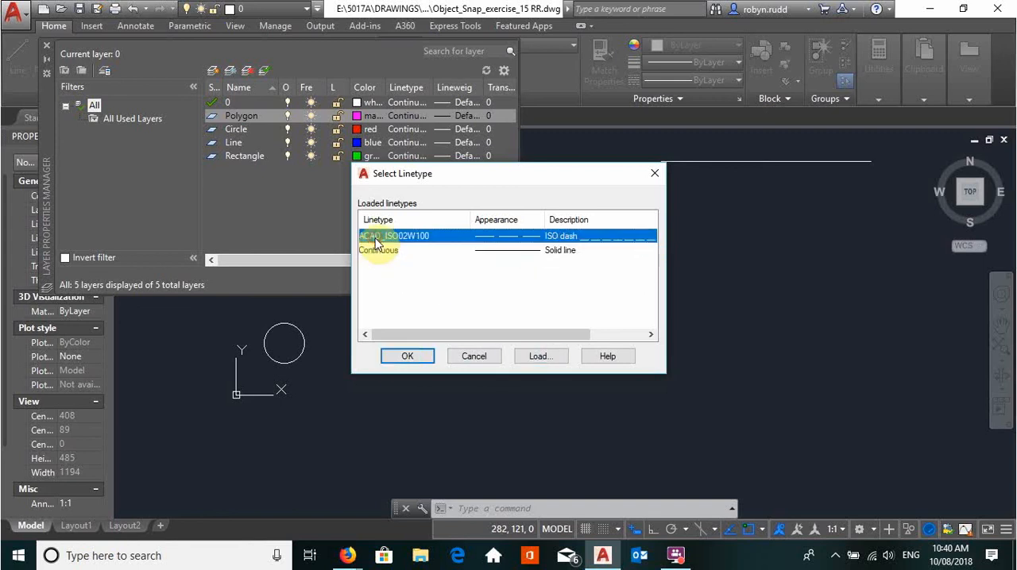
pyautogui.click(397, 357)
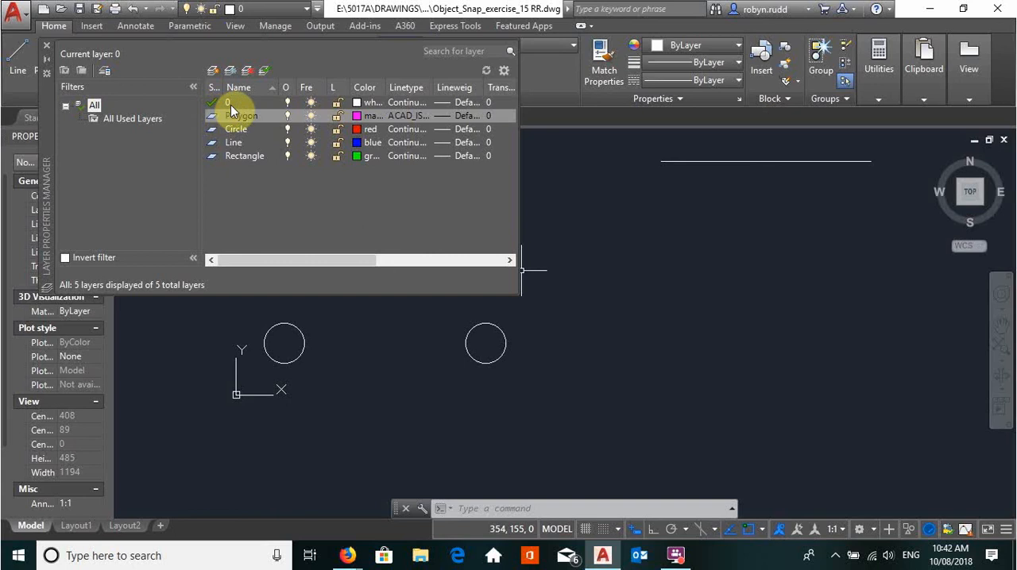
# - Make the Line layer current and close the layer properties
pyautogui.click(231, 144)
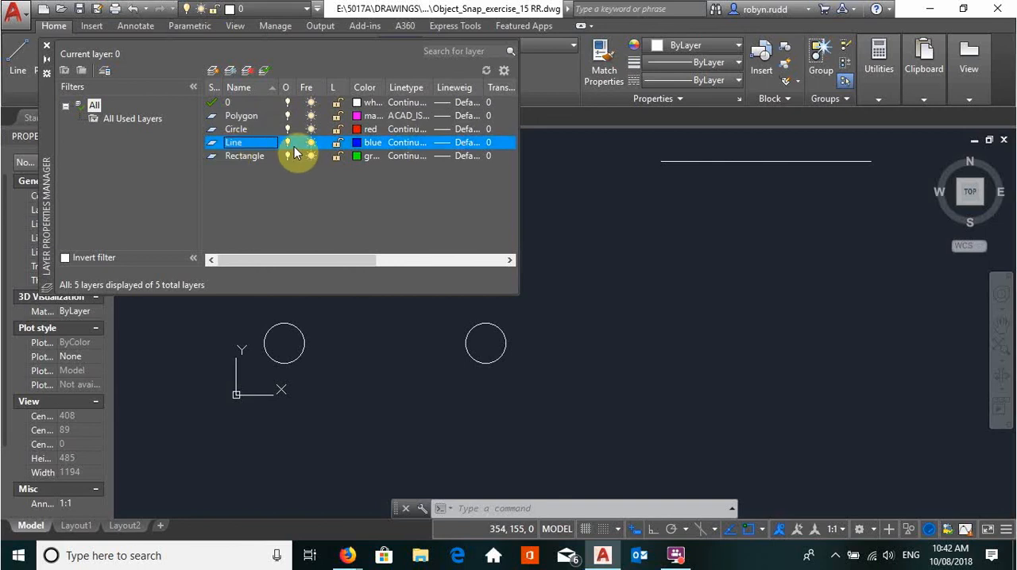
pyautogui.click(264, 77)
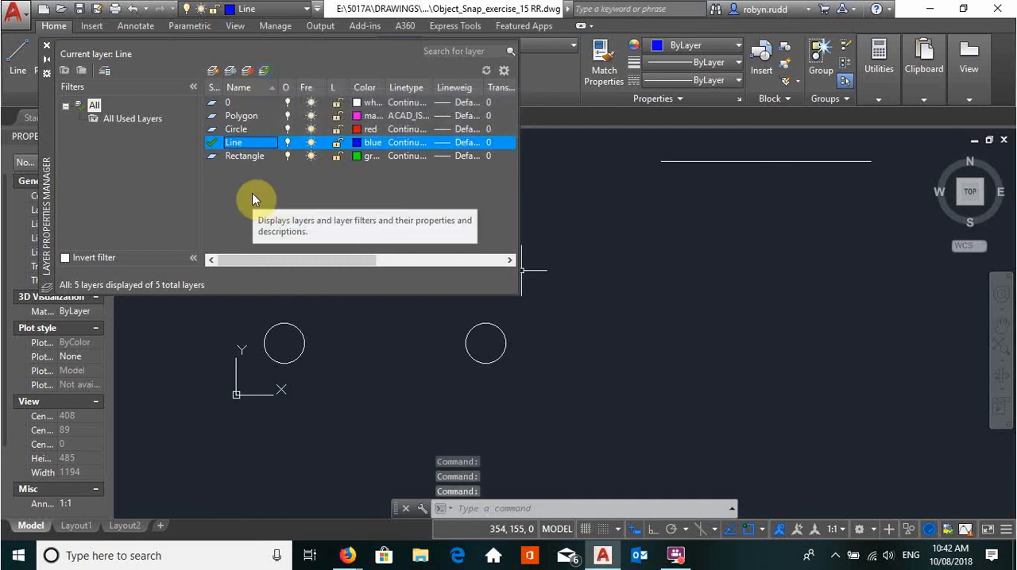
pyautogui.click(47, 44)
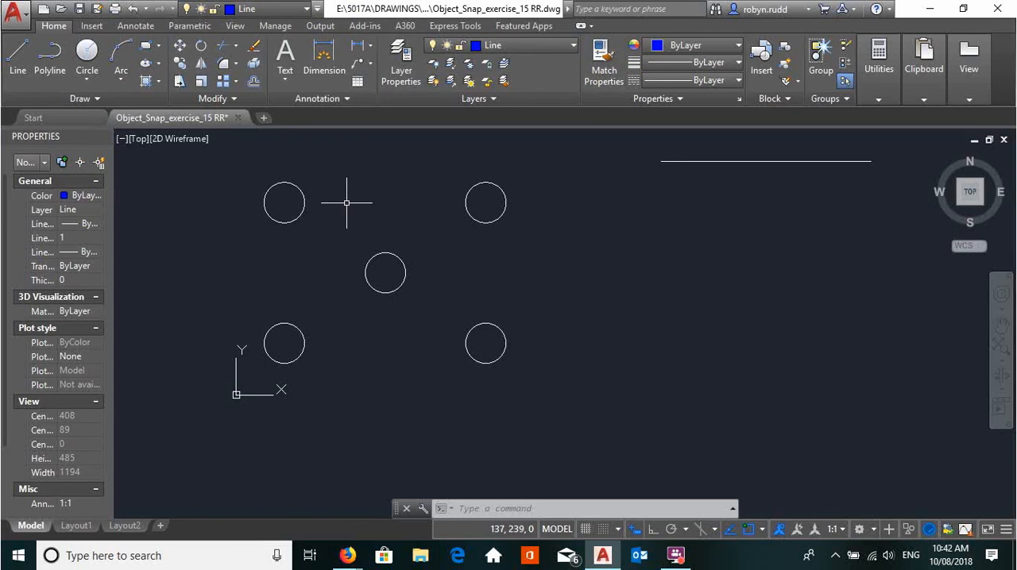
# - Draw a horizontal line from the right quadrant of the upper-left circle to the left quadrant of the upper-right circle
pyautogui.click(21, 72)
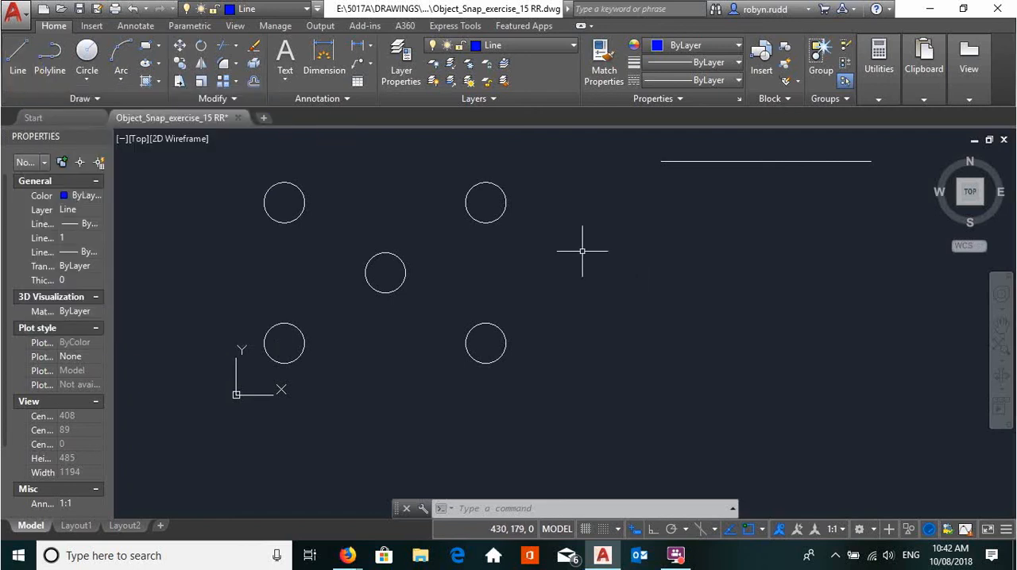
pyautogui.write('L')
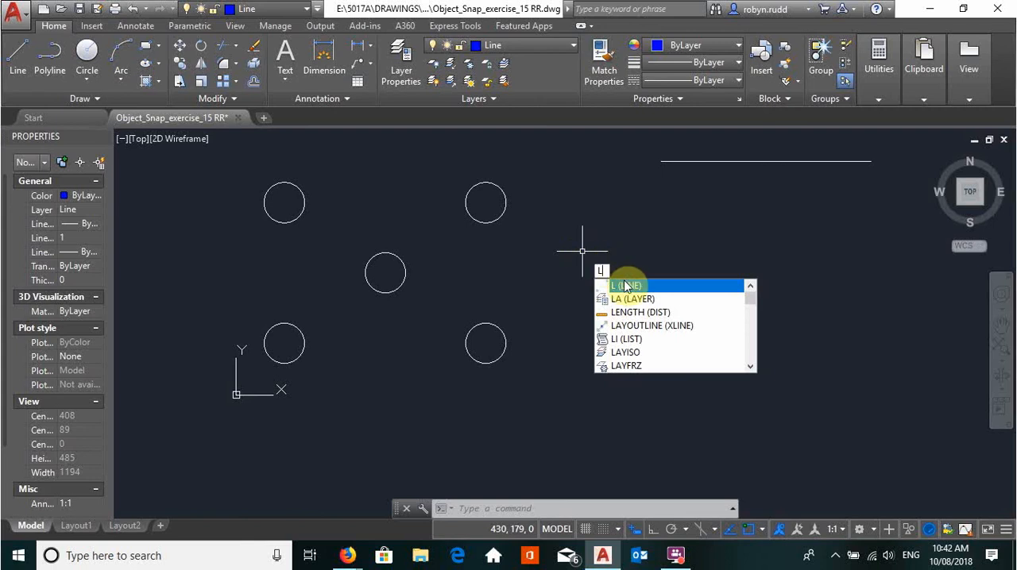
pyautogui.press('Return')
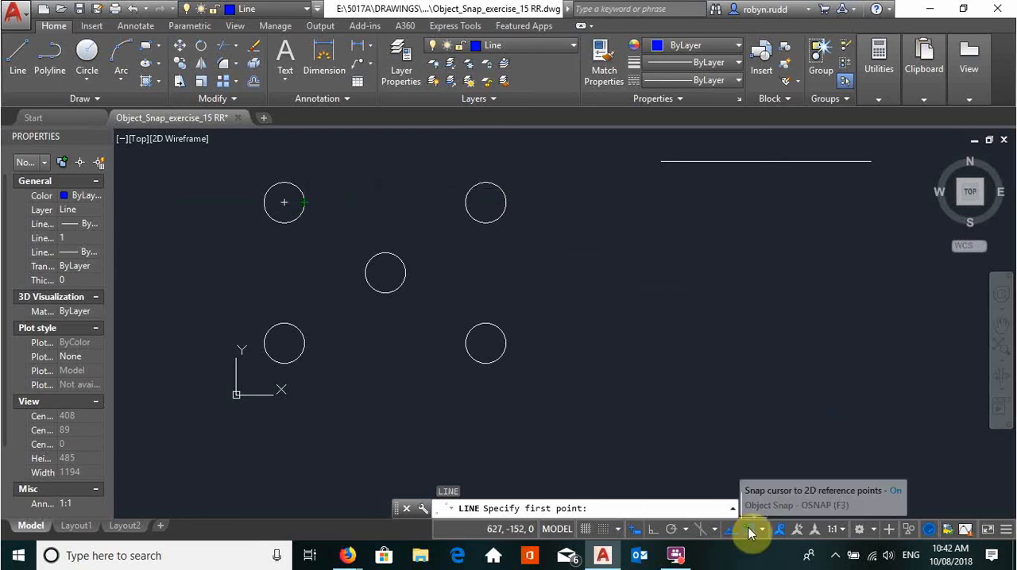
pyautogui.click(304, 203)
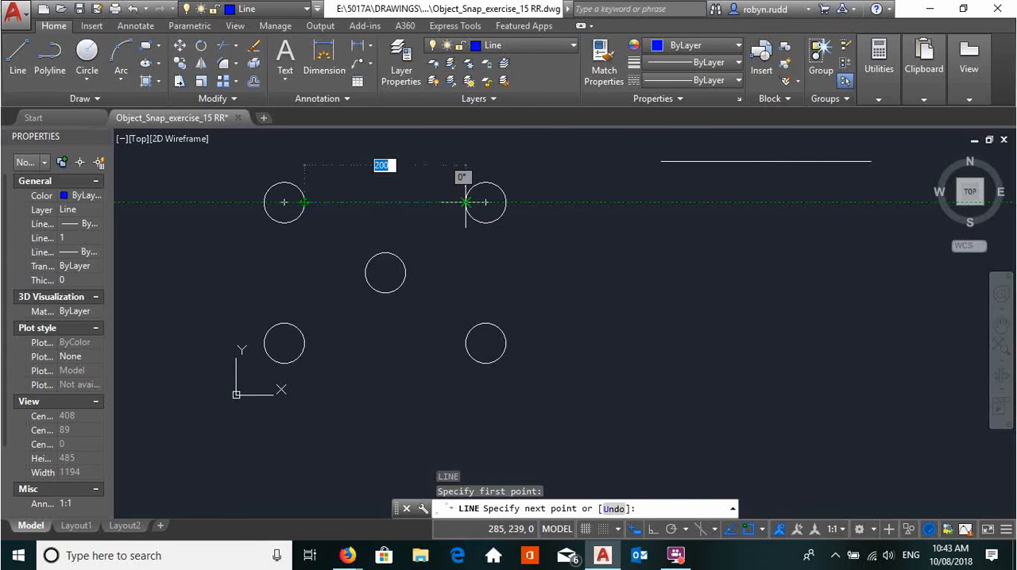
pyautogui.scroll(5, 444, 197)
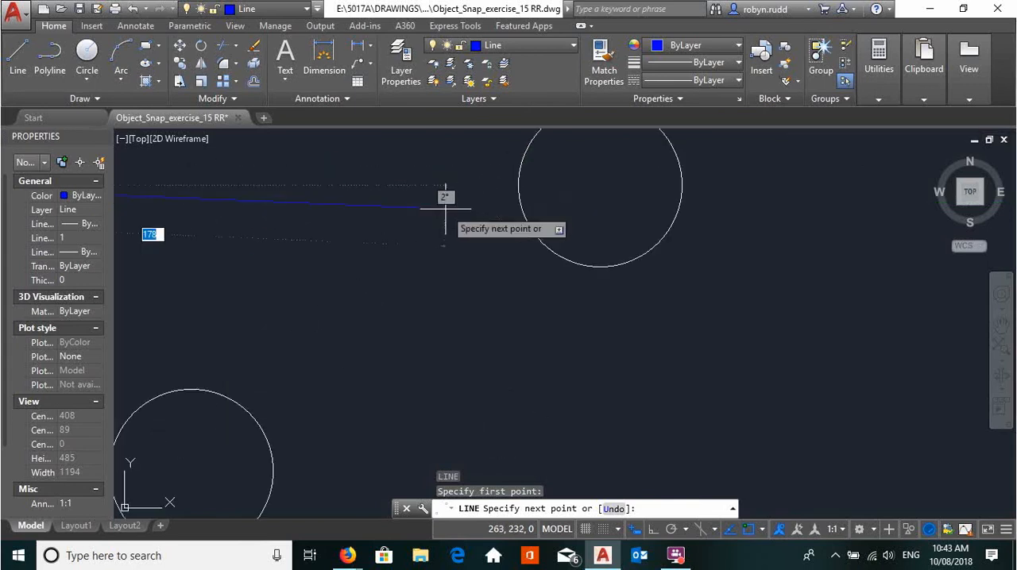
pyautogui.click(518, 185)
pyautogui.scroll(-5, 521, 188)
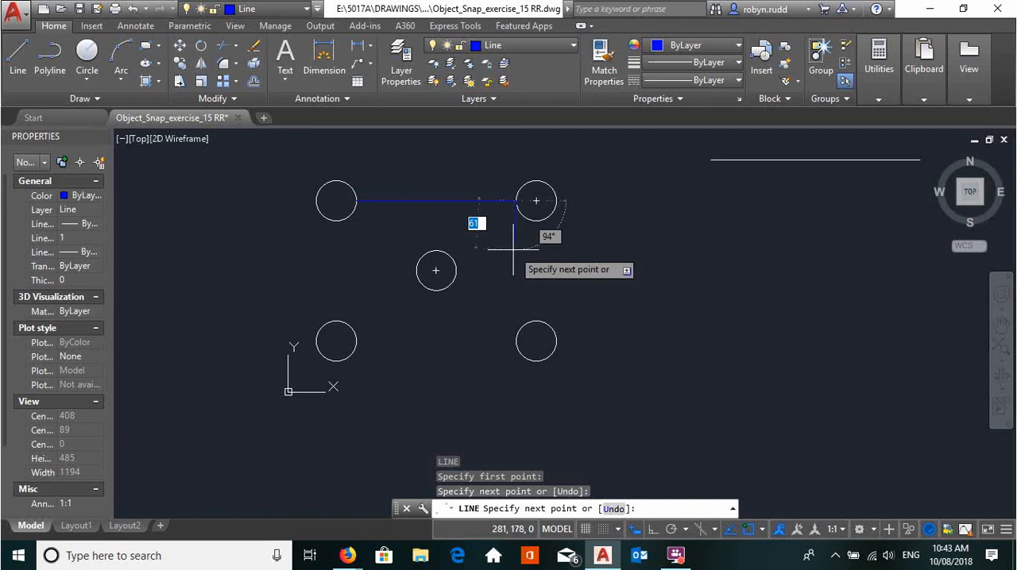
pyautogui.press('Return')
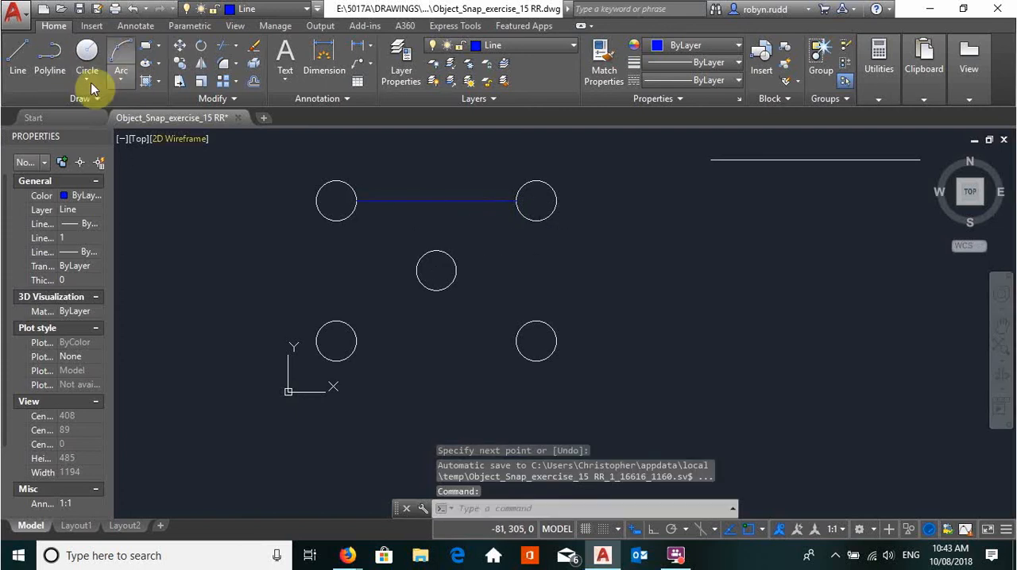
pyautogui.press('Return')
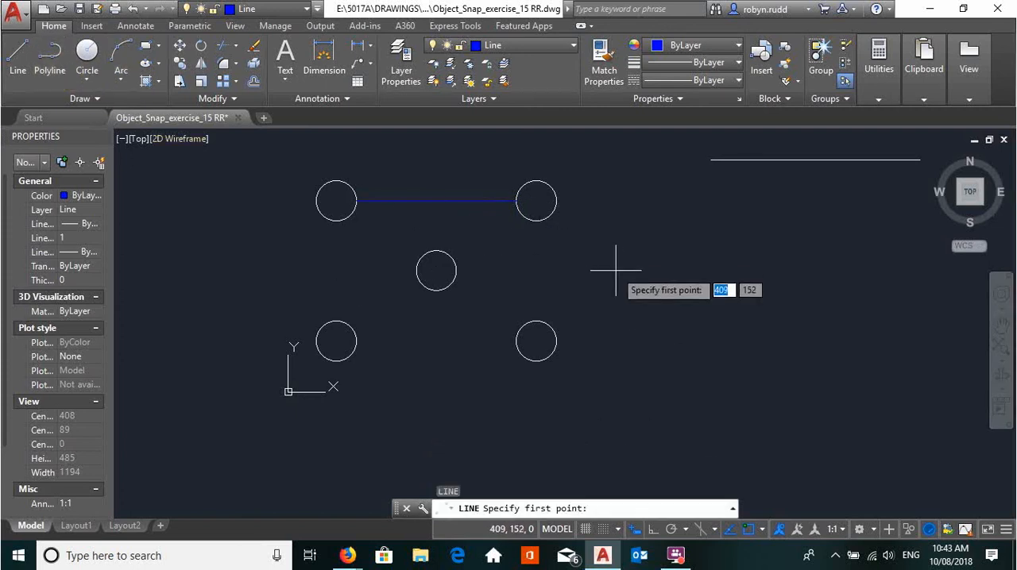
pyautogui.click(535, 221)
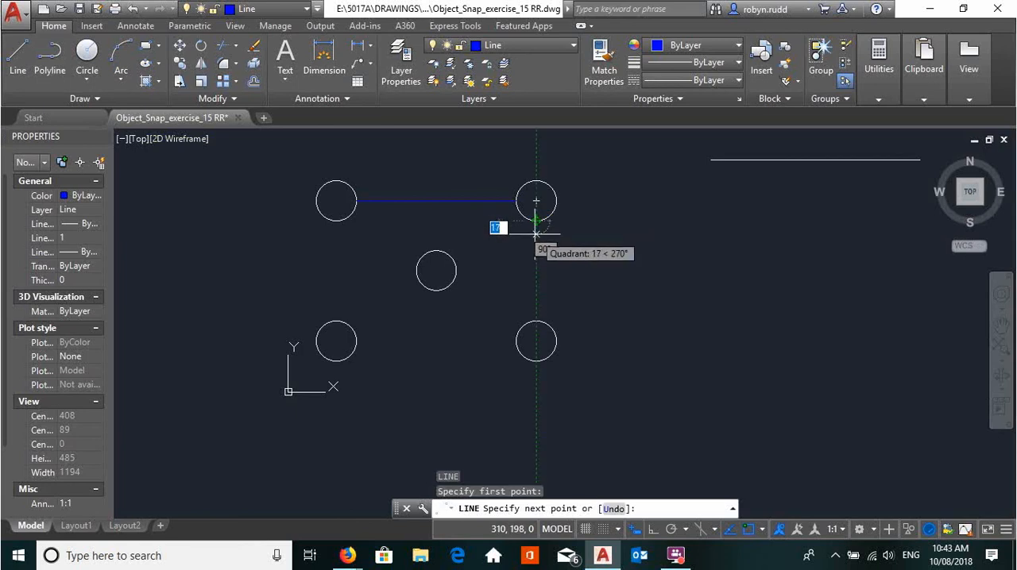
pyautogui.click(134, 18)
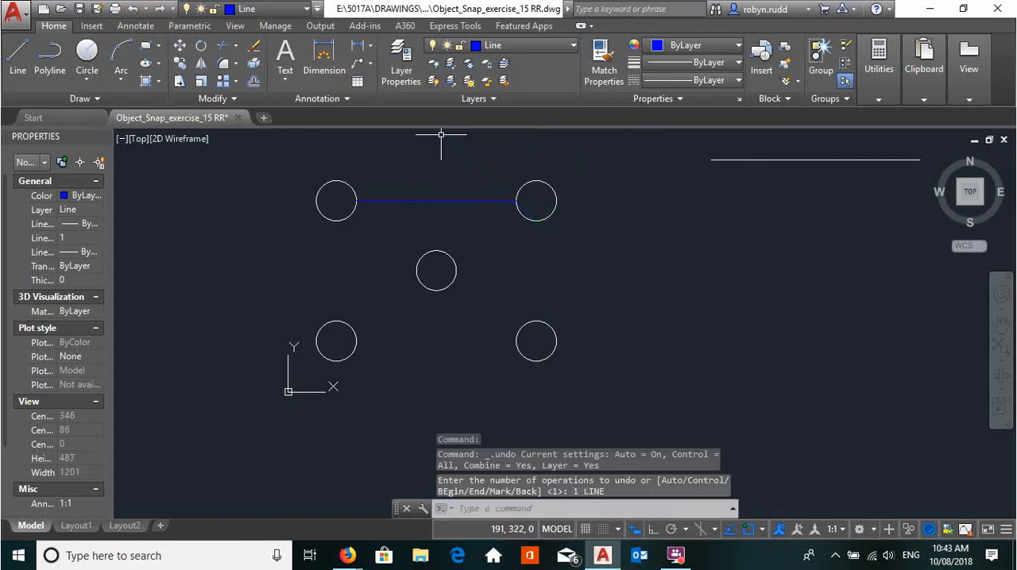
# - Draw a vertical line from the center of the upper-right circle to the center of the lower-right circle
pyautogui.click(27, 70)
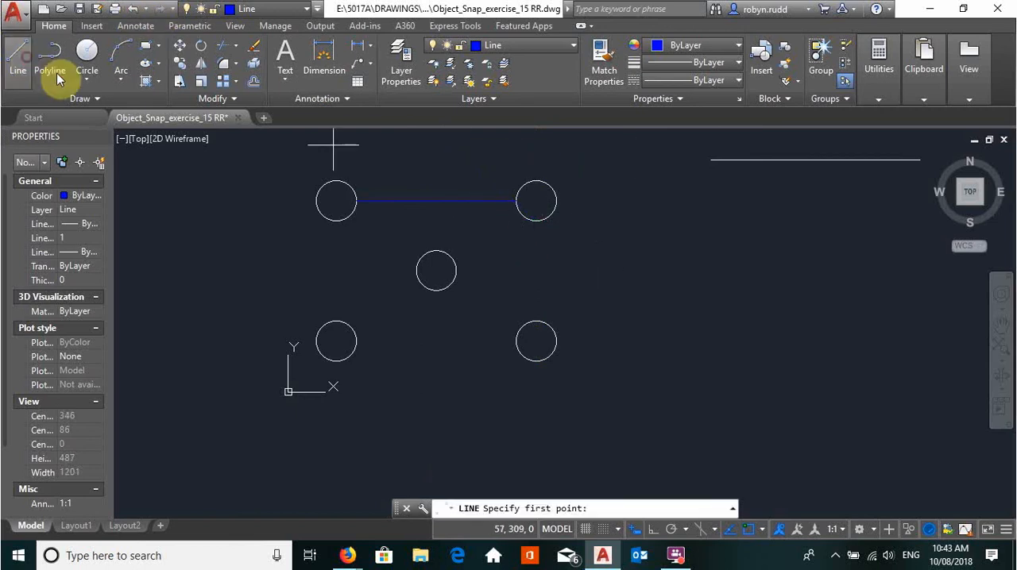
pyautogui.click(535, 200)
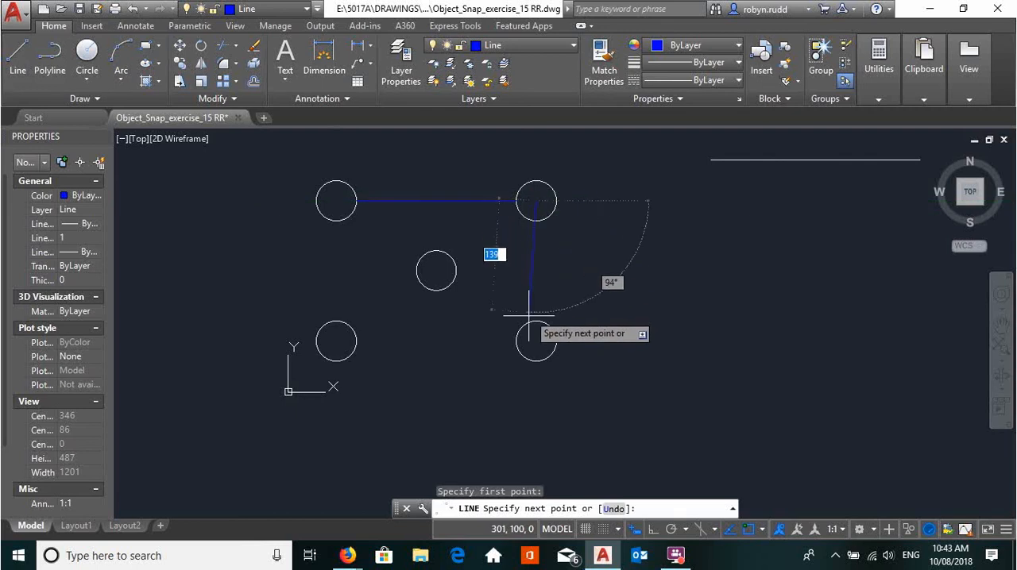
pyautogui.click(537, 341)
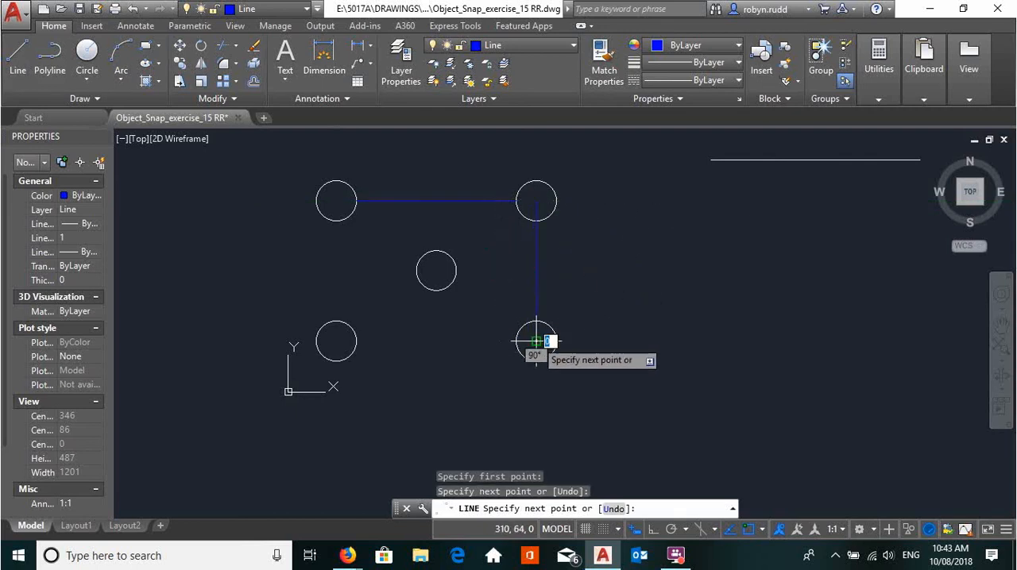
pyautogui.press('Return')
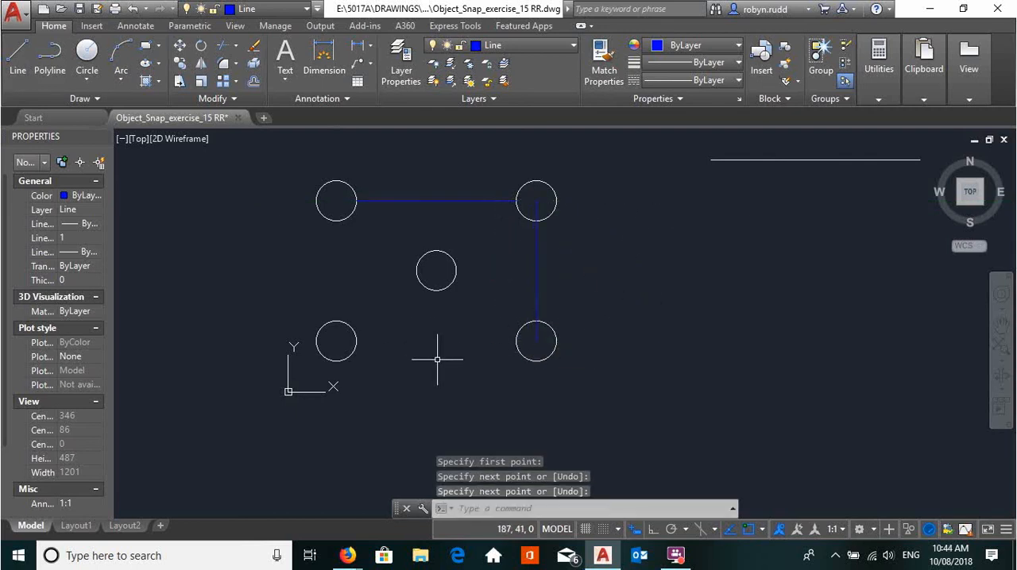
# - Draw a horizontal line from the left quadrant of the lower-right circle to the right quadrant of the lower-left circle
pyautogui.click(23, 62)
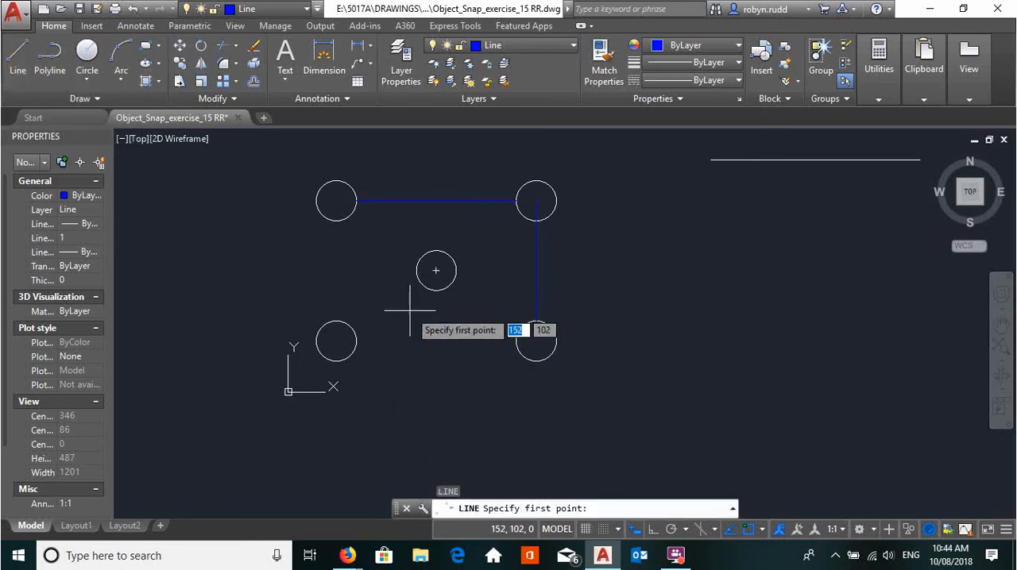
pyautogui.click(536, 341)
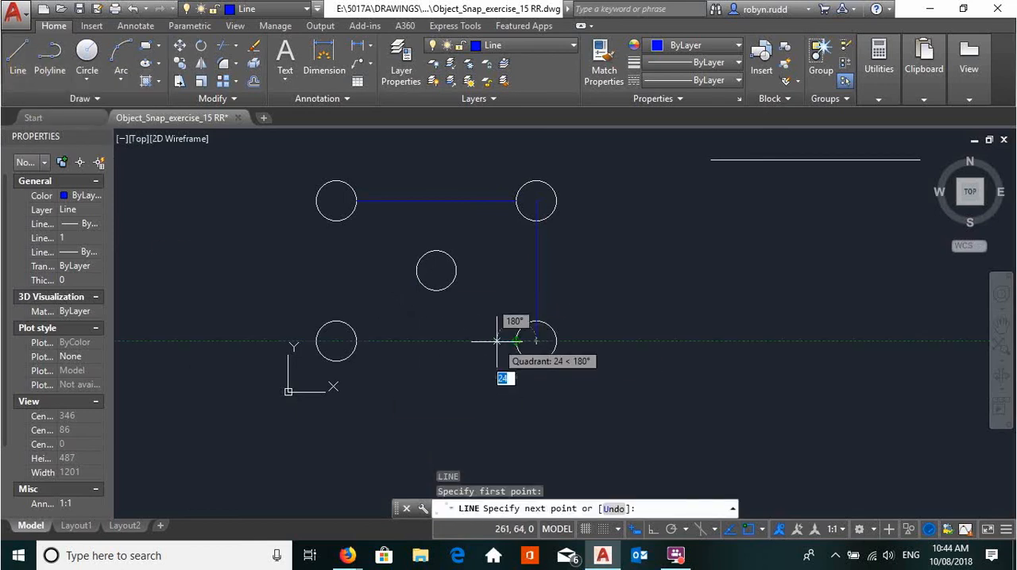
pyautogui.click(353, 342)
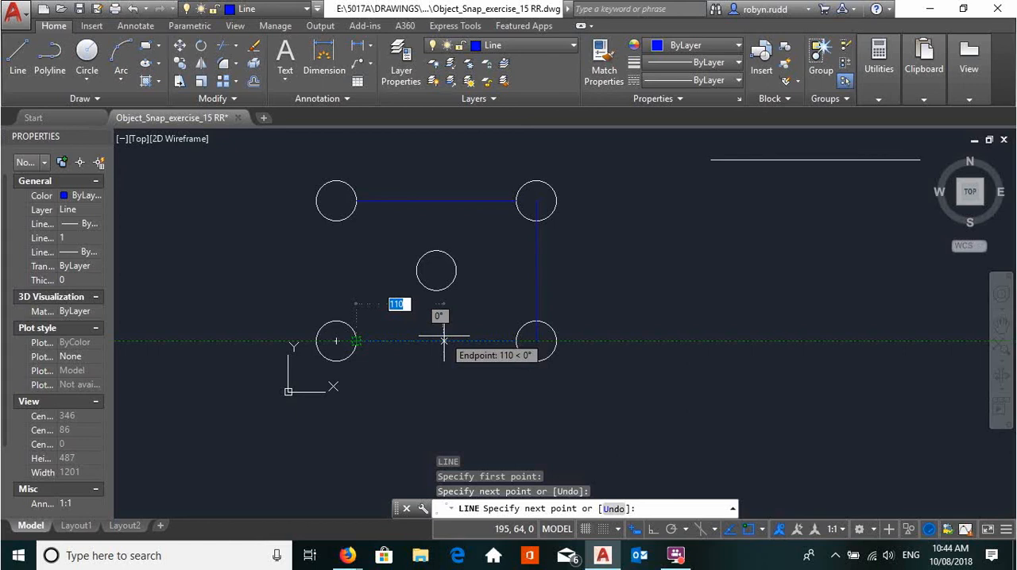
pyautogui.press('Return')
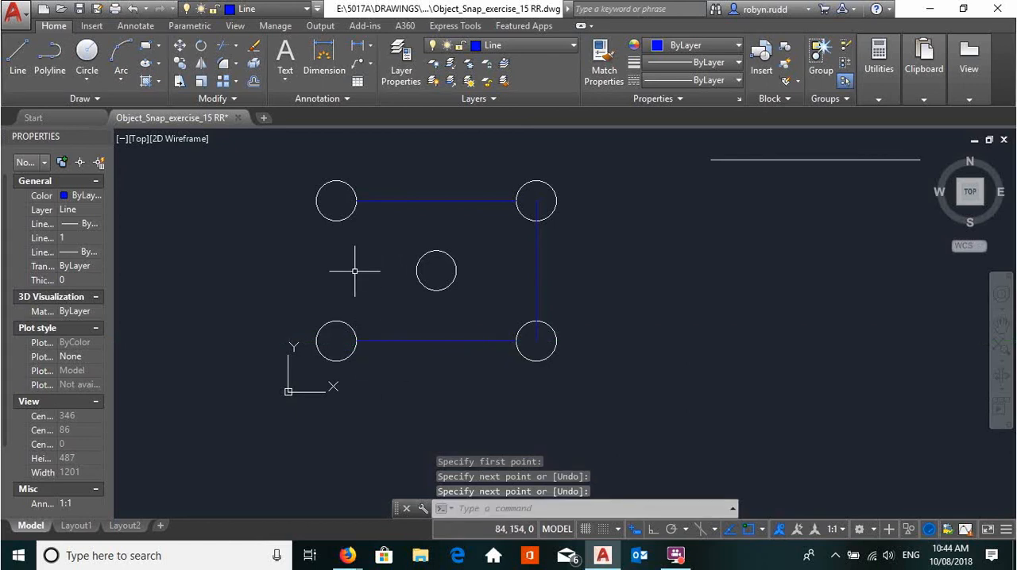
# - Draw a vertical line from the center of the lower-left circle to the center of the upper-left circle
pyautogui.press('Return')
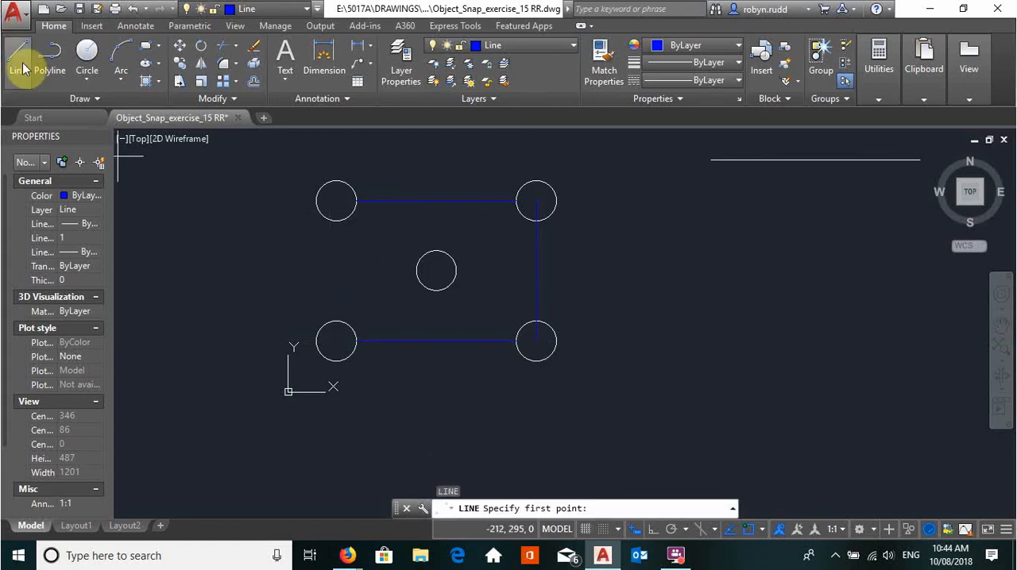
pyautogui.click(336, 340)
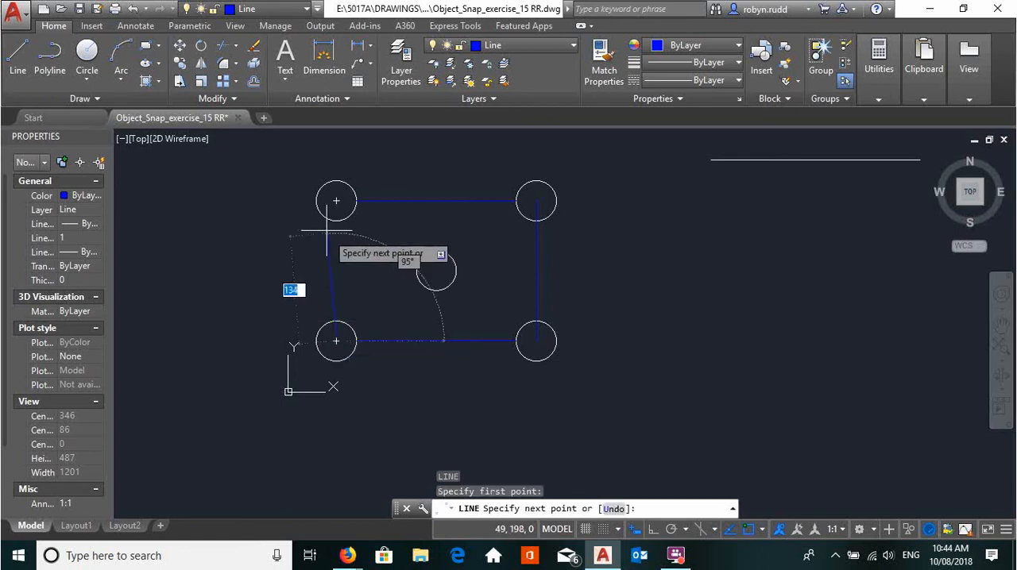
pyautogui.click(336, 200)
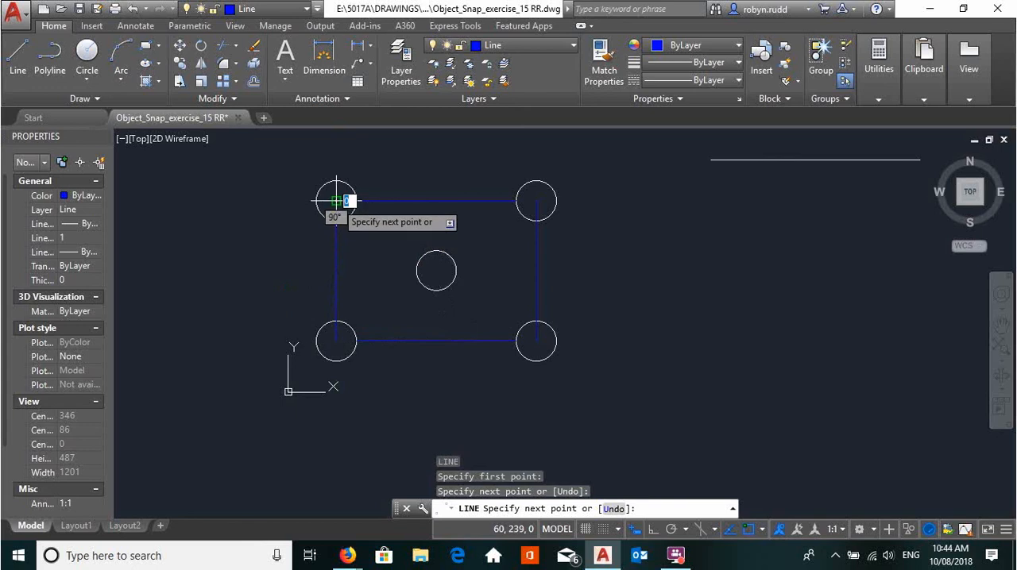
pyautogui.press('Return')
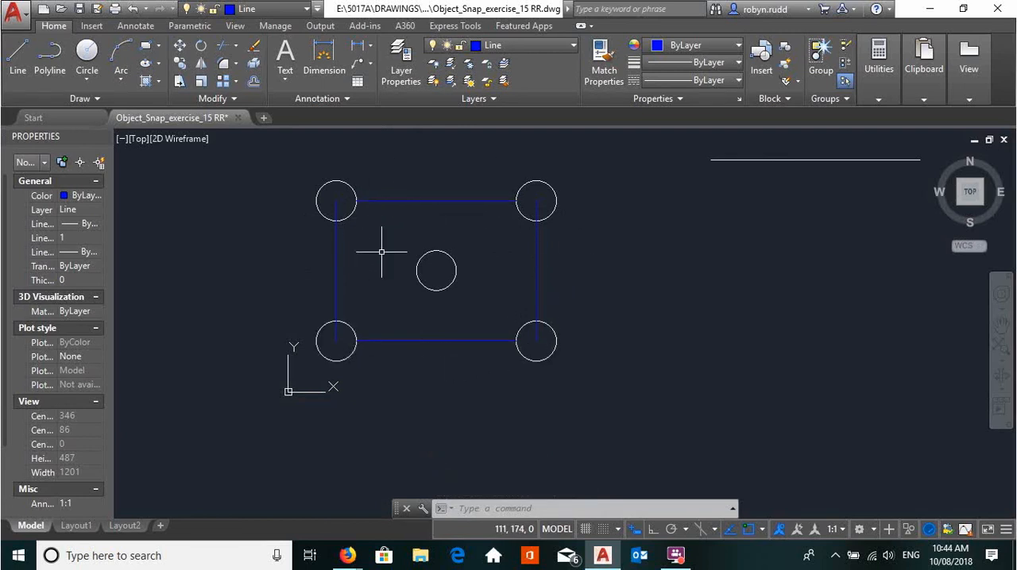
# - Make the Circle layer current and draw a circle of radius 40 centered on the midpoint of the upper horizontal line
pyautogui.moveTo(487, 242); pyautogui.dragTo(486, 289, button='middle')
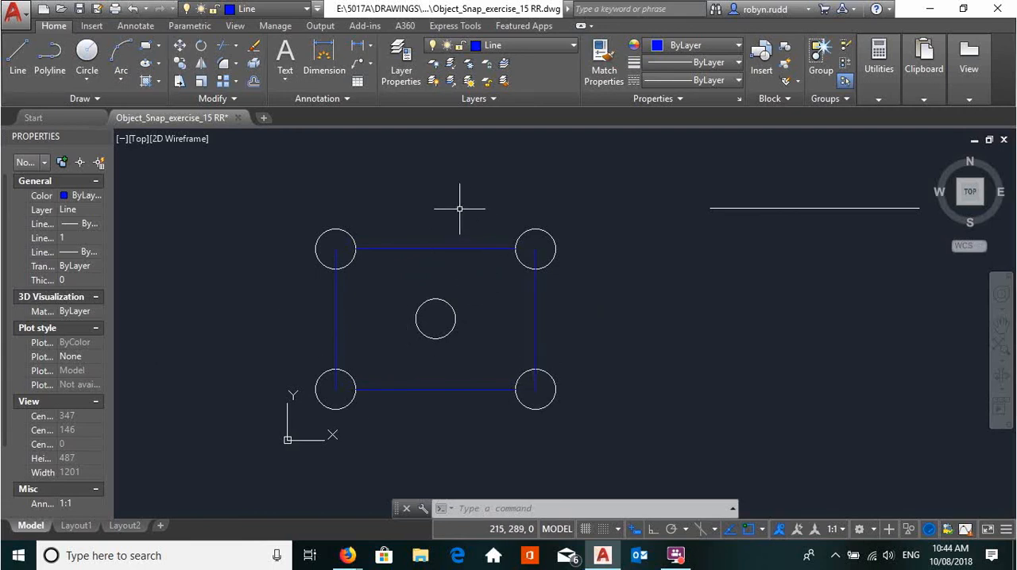
pyautogui.click(570, 50)
pyautogui.click(506, 83)
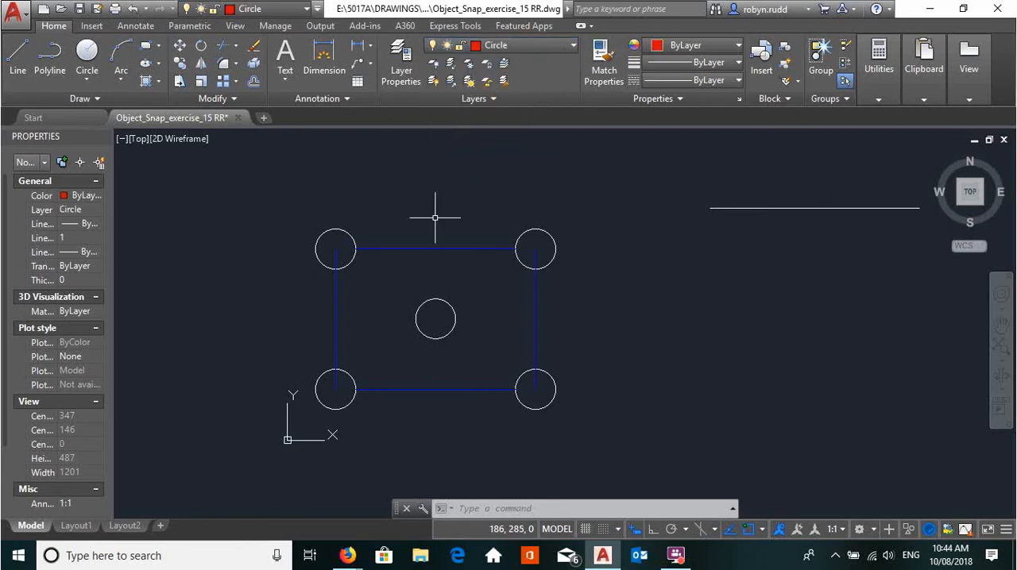
pyautogui.click(89, 51)
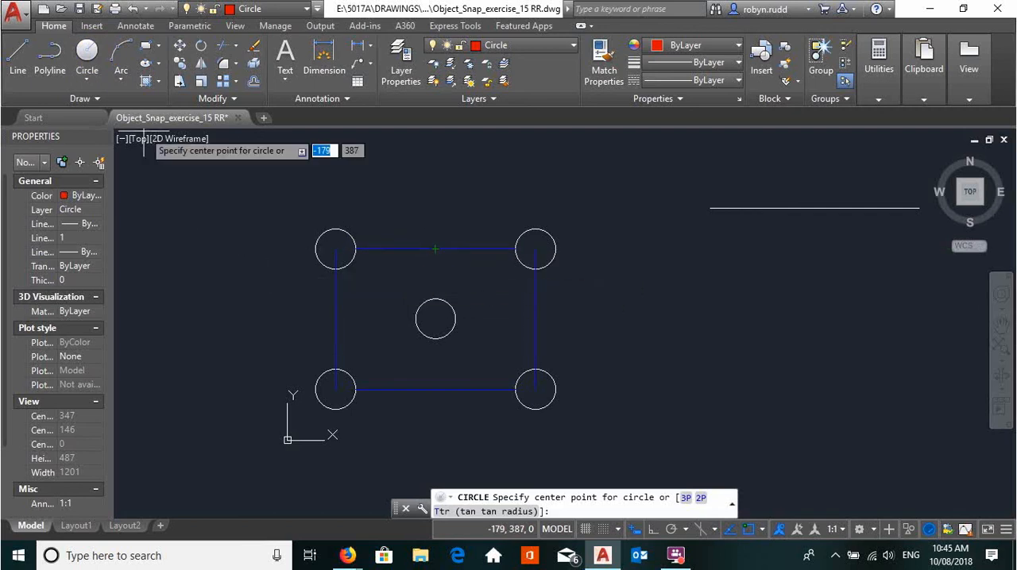
pyautogui.click(436, 249)
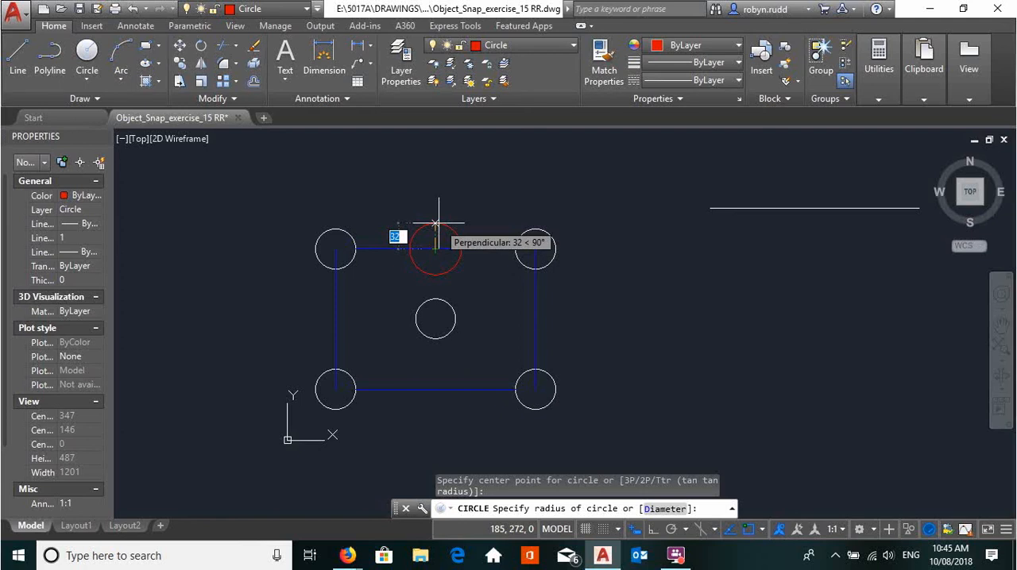
pyautogui.write('40')
pyautogui.press('Return')
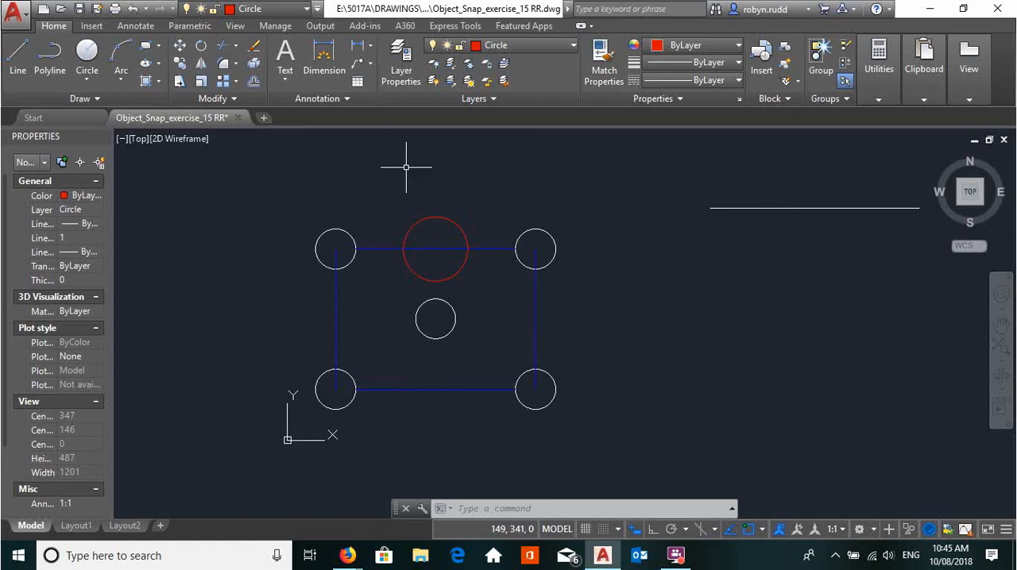
# - Match the properties of the large red circle to the four corner circles and the middle circle
pyautogui.click(612, 67)
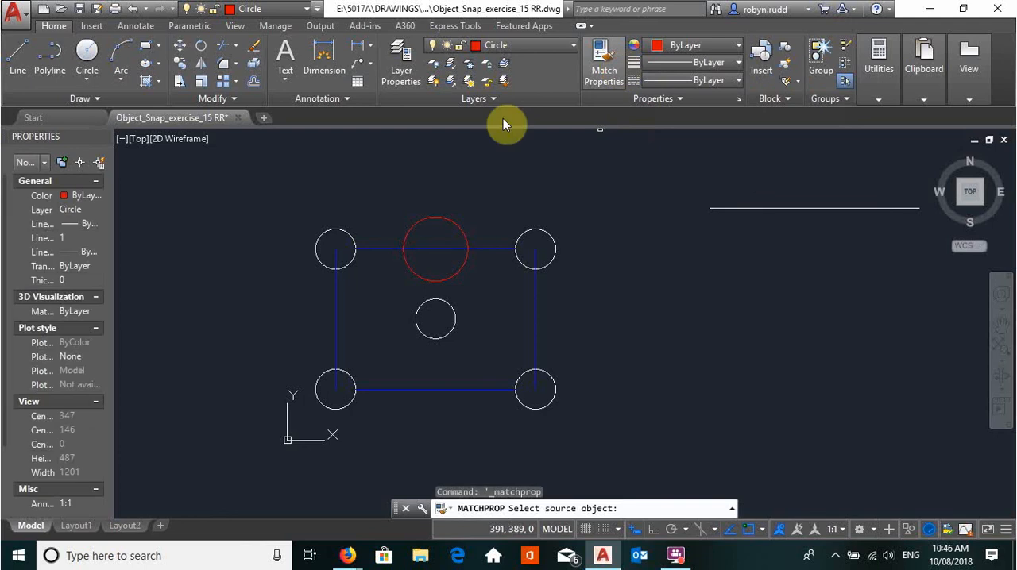
pyautogui.click(407, 264)
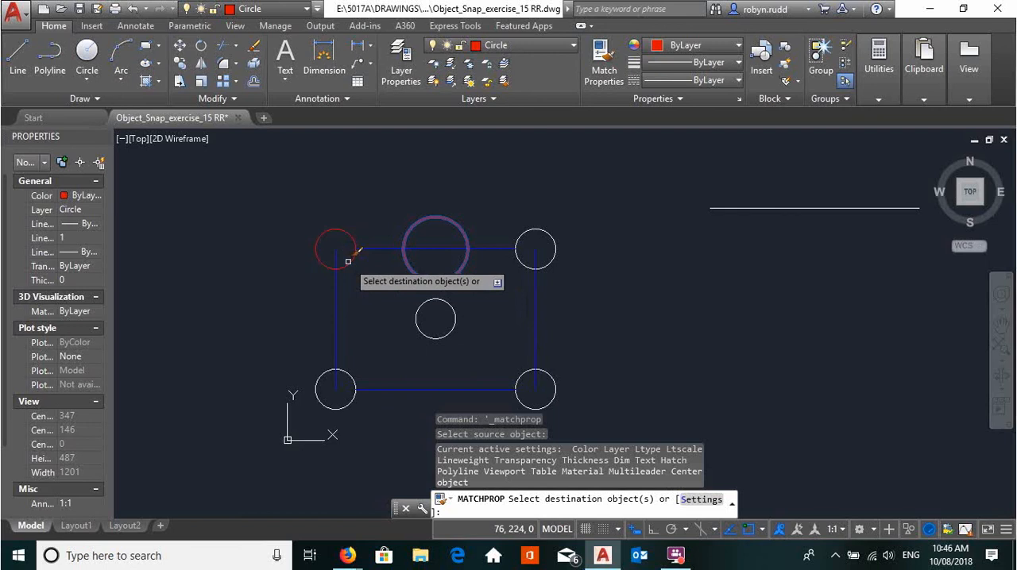
pyautogui.click(348, 261)
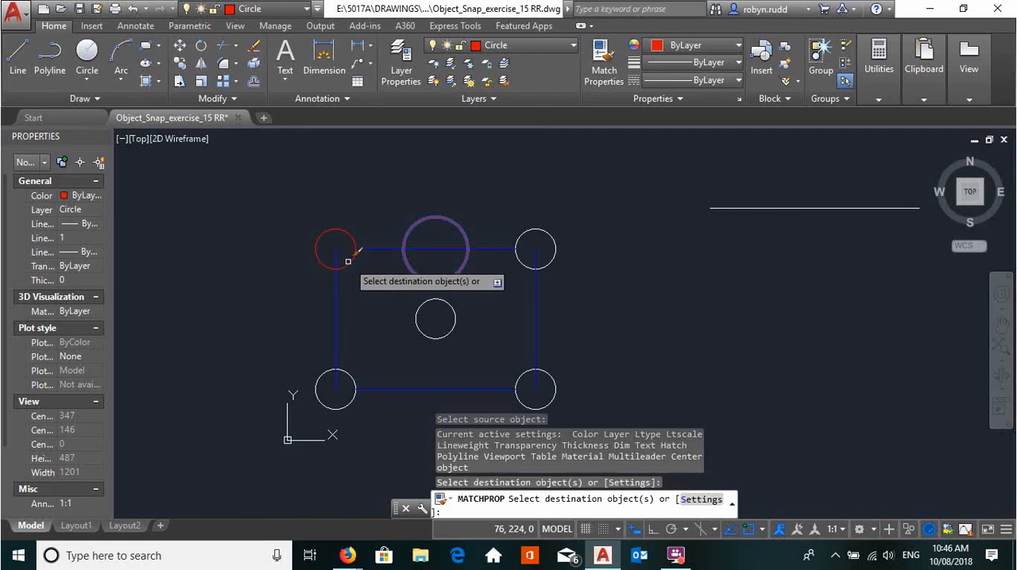
pyautogui.click(348, 374)
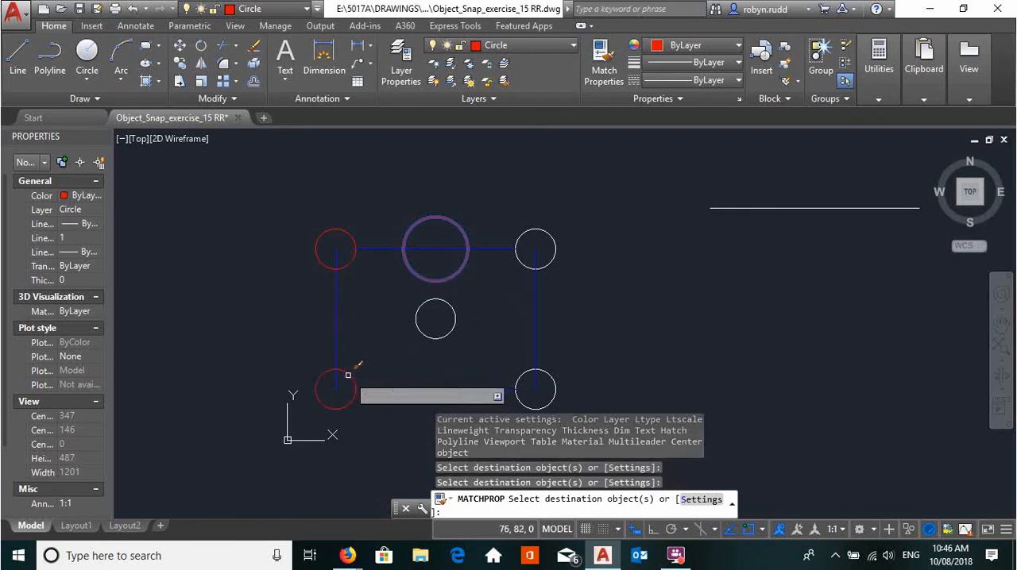
pyautogui.click(530, 369)
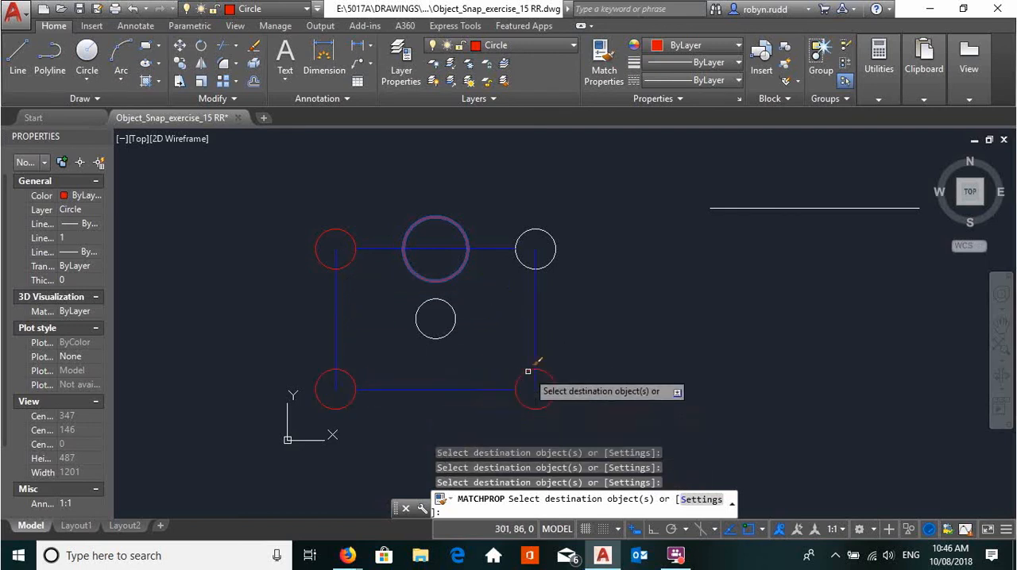
pyautogui.click(521, 263)
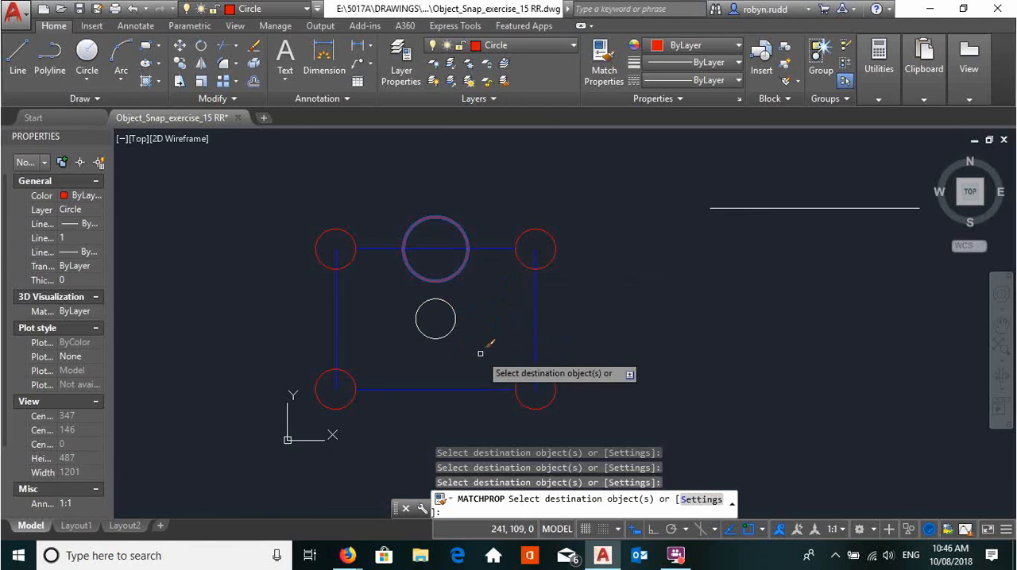
pyautogui.click(454, 323)
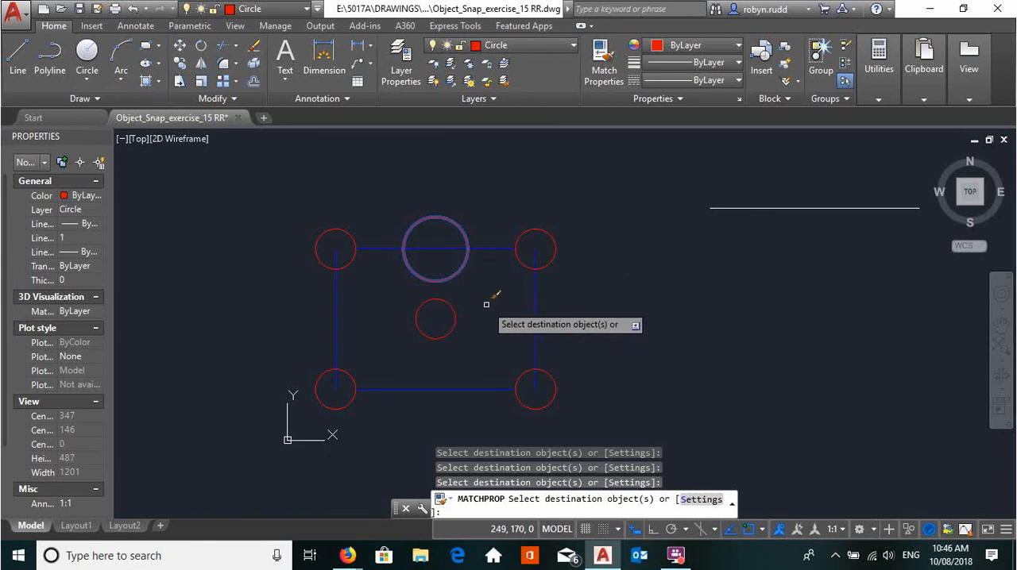
pyautogui.press('Return')
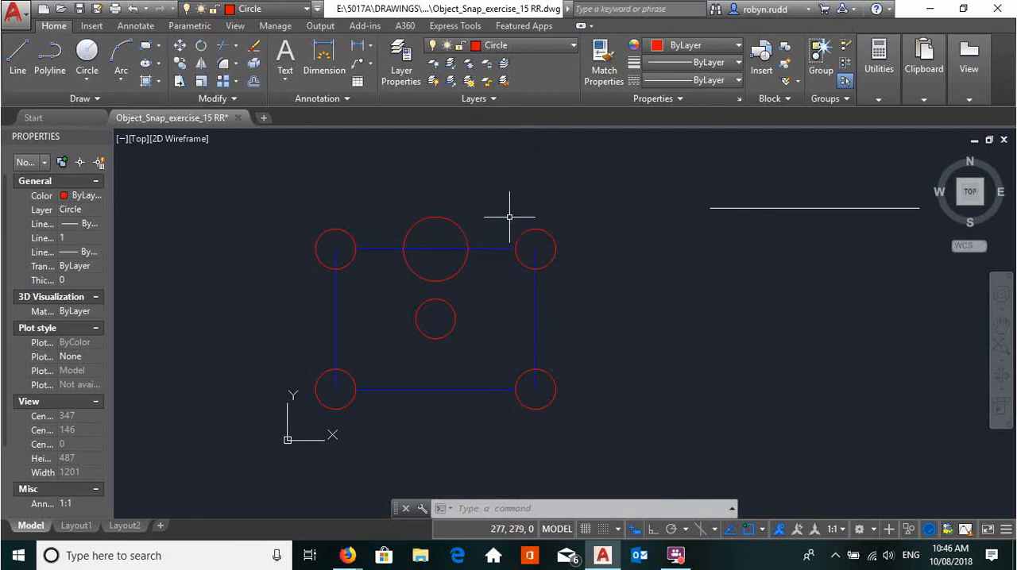
# - Draw a circle of radius 40 centered on the midpoint of the lower horizontal line, using a one-time Midpoint snap
pyautogui.click(87, 53)
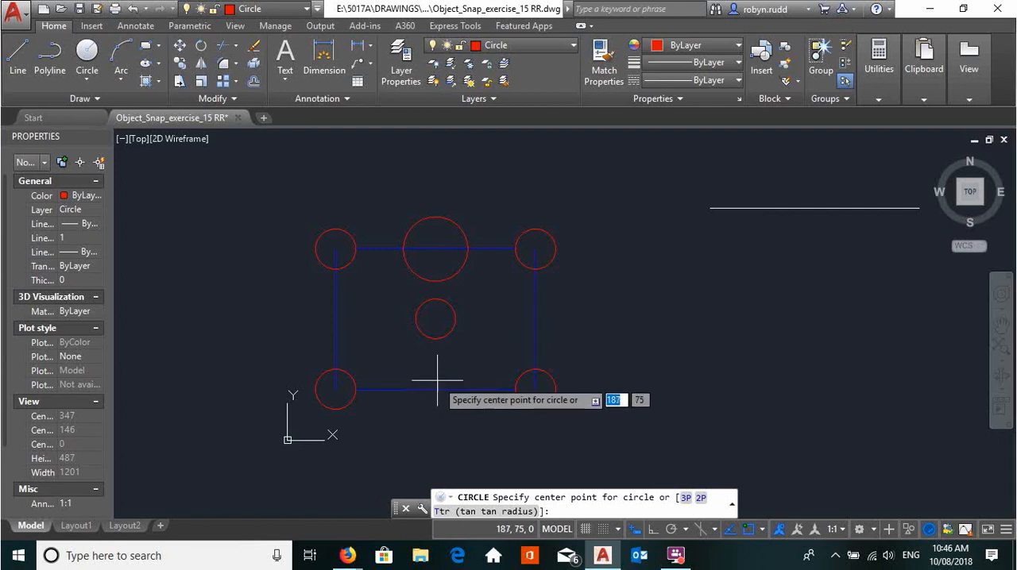
pyautogui.scroll(5, 415, 391)
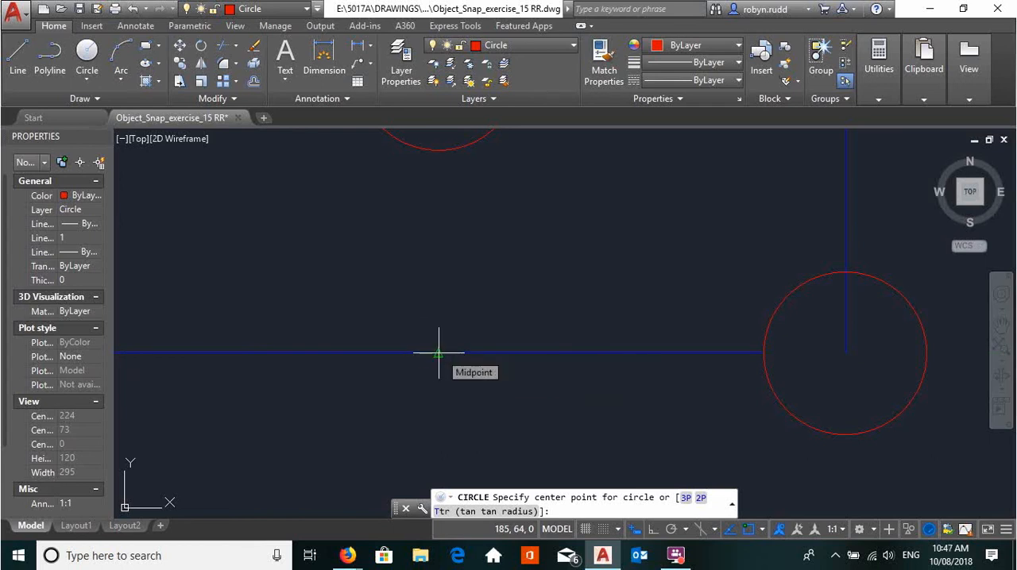
pyautogui.scroll(10, 438, 352)
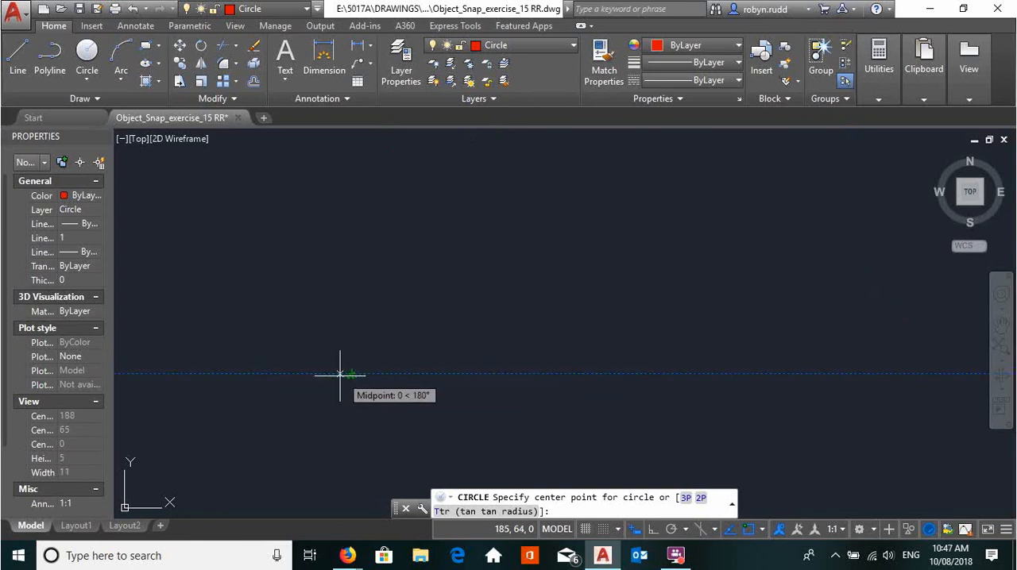
pyautogui.scroll(3, 340, 370)
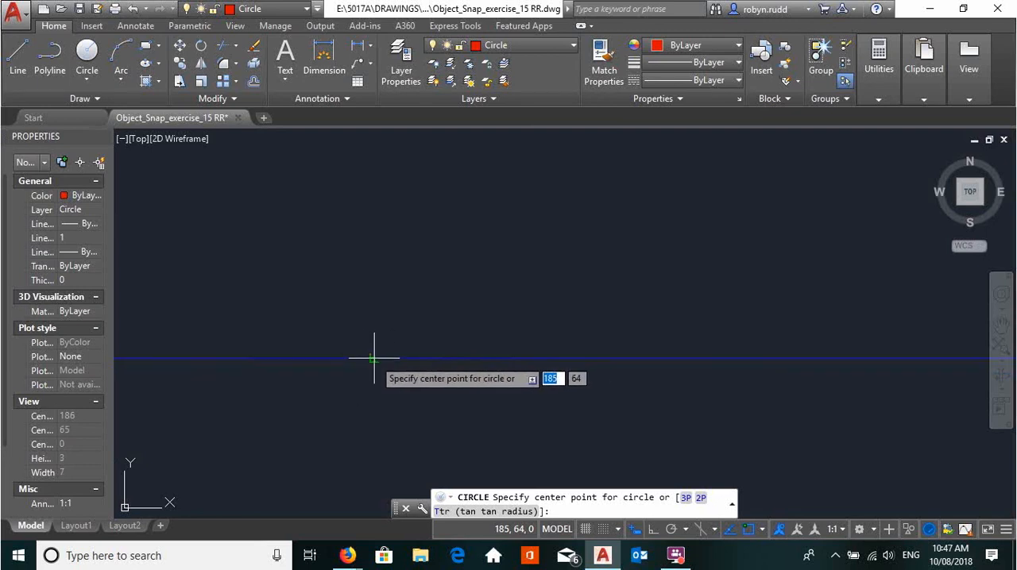
pyautogui.scroll(-5, 374, 359)
pyautogui.scroll(-6, 437, 379)
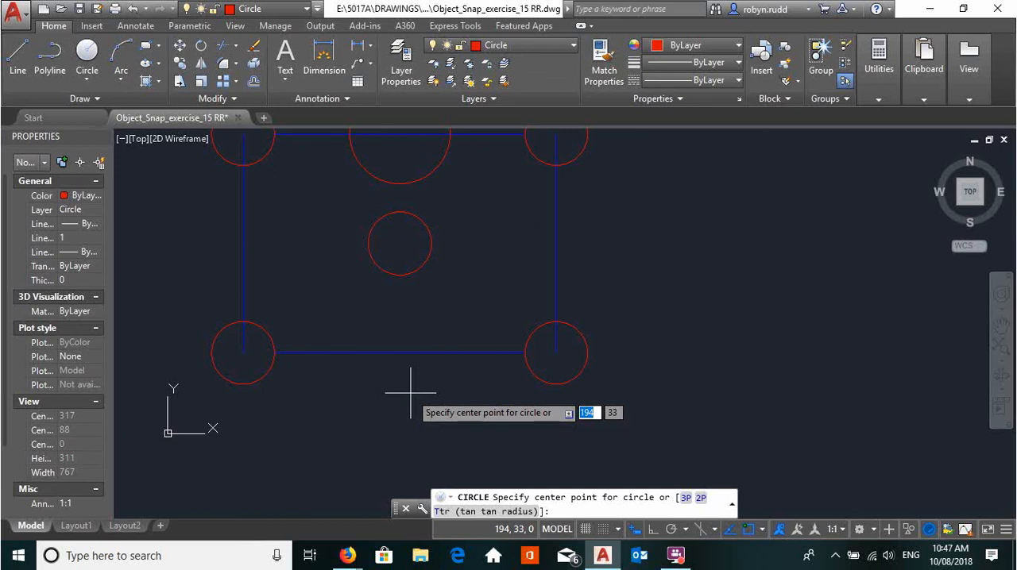
pyautogui.keyDown('shift'); pyautogui.rightClick(411, 392); pyautogui.keyUp('shift')
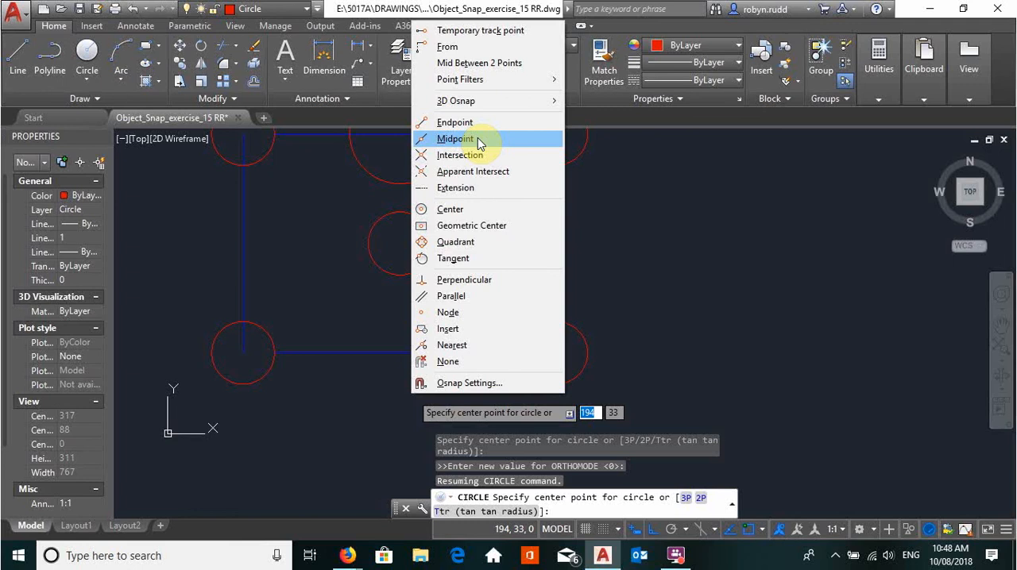
pyautogui.click(478, 140)
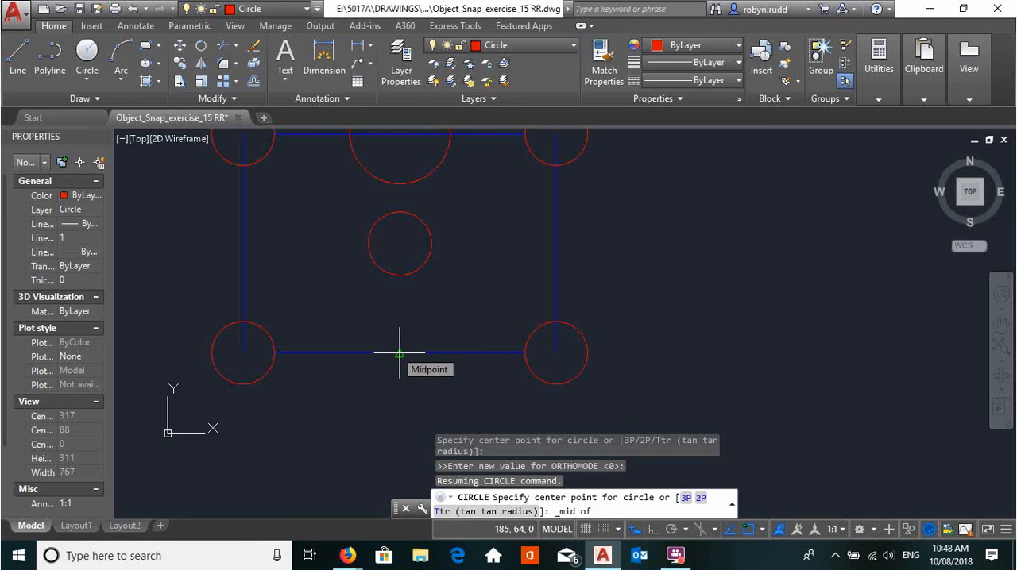
pyautogui.click(399, 352)
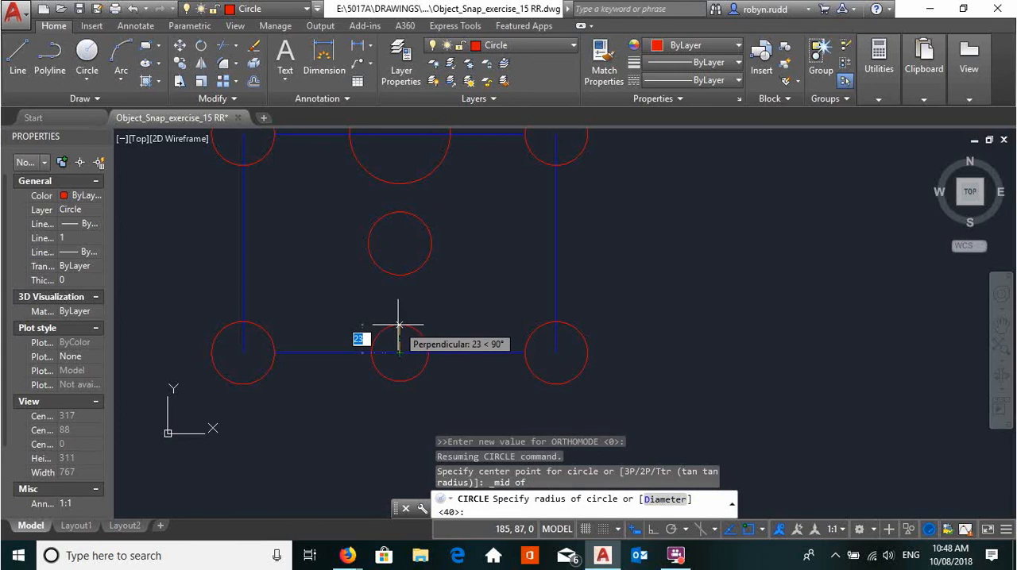
pyautogui.write('40')
pyautogui.press('Return')
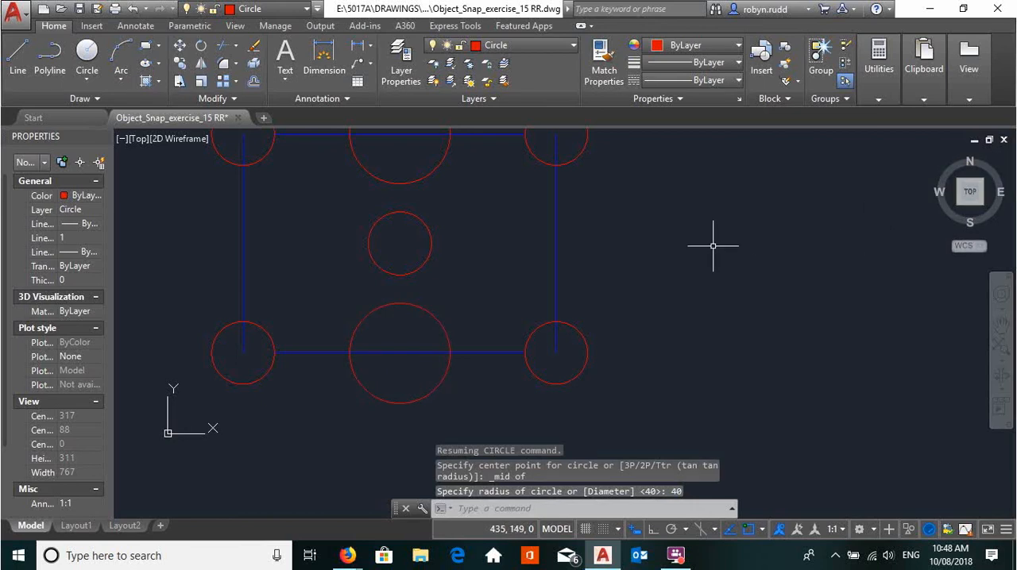
pyautogui.scroll(-2, 699, 243)
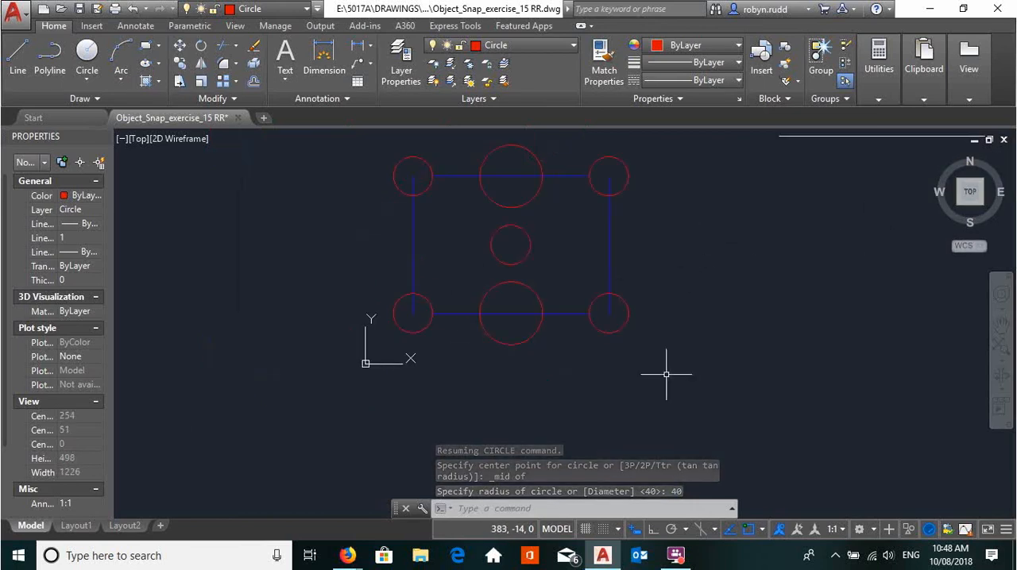
pyautogui.click(20, 54)
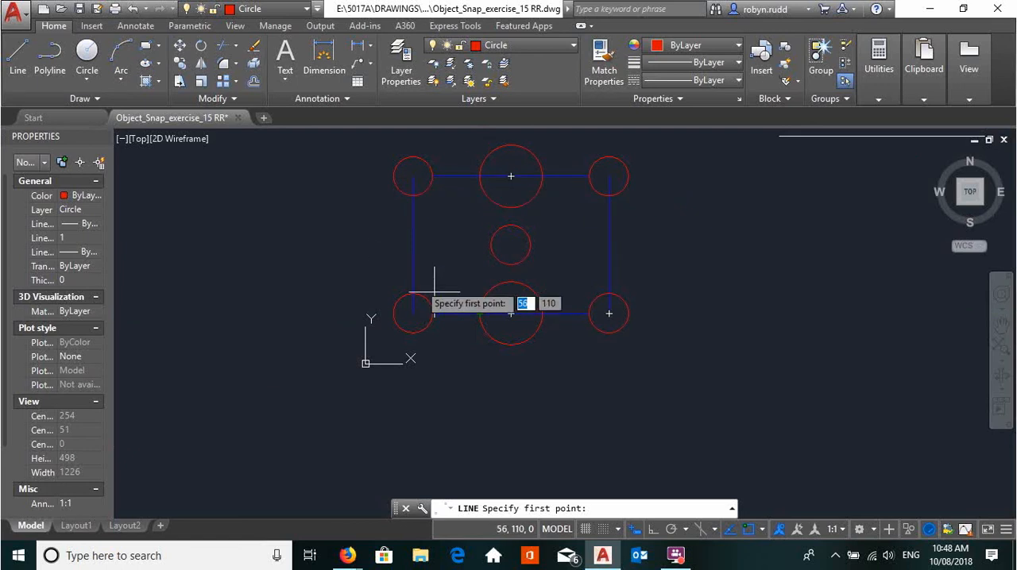
pyautogui.moveTo(707, 375)
pyautogui.mouseDown(button='middle')
pyautogui.moveTo(635, 405)
pyautogui.moveTo(565, 397)
pyautogui.moveTo(589, 397)
pyautogui.mouseUp(button='middle')
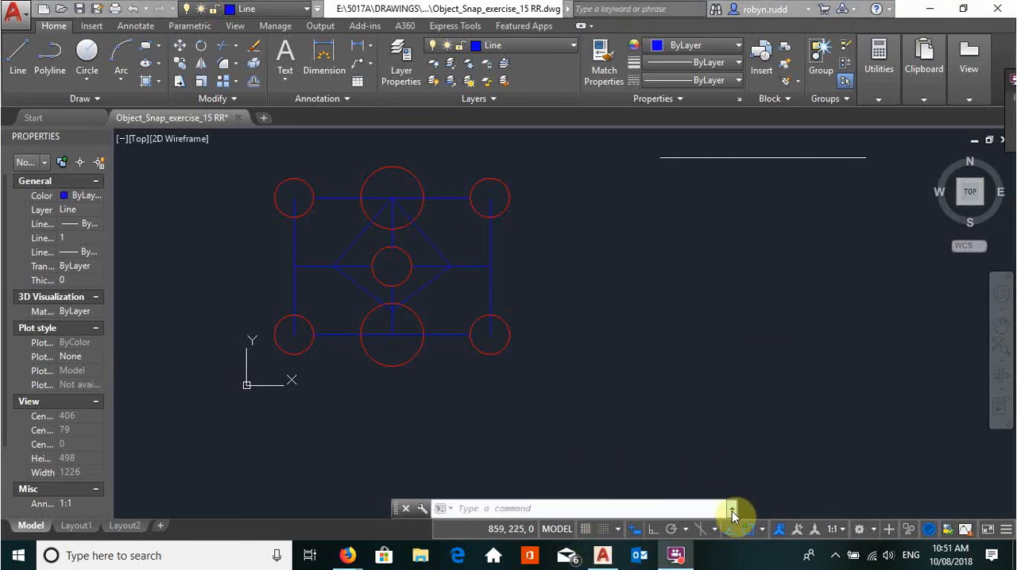
# - Turn on polar tracking with 15-degree increments and try out its alignment paths with the Line command
pyautogui.click(671, 529)
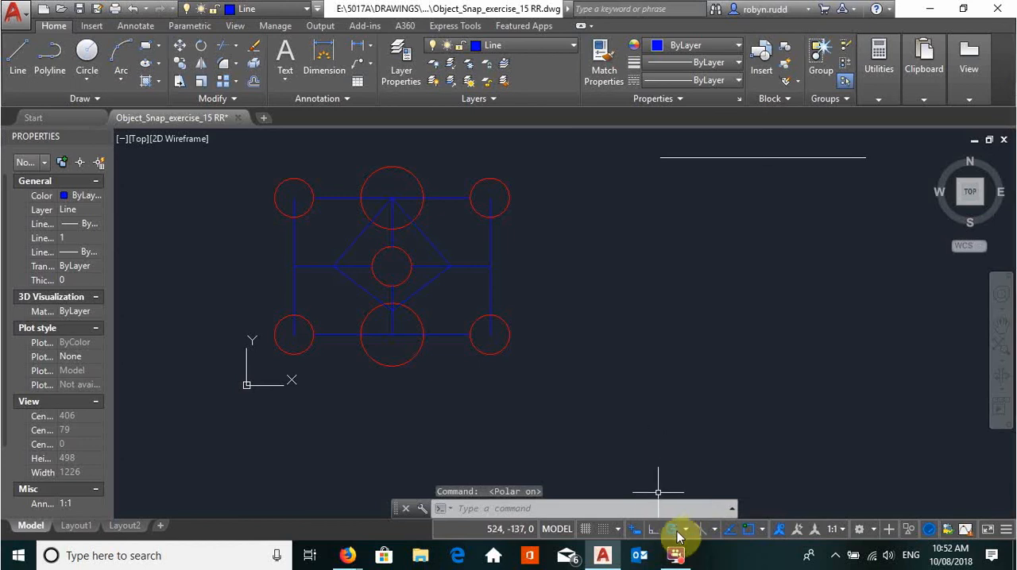
pyautogui.click(686, 530)
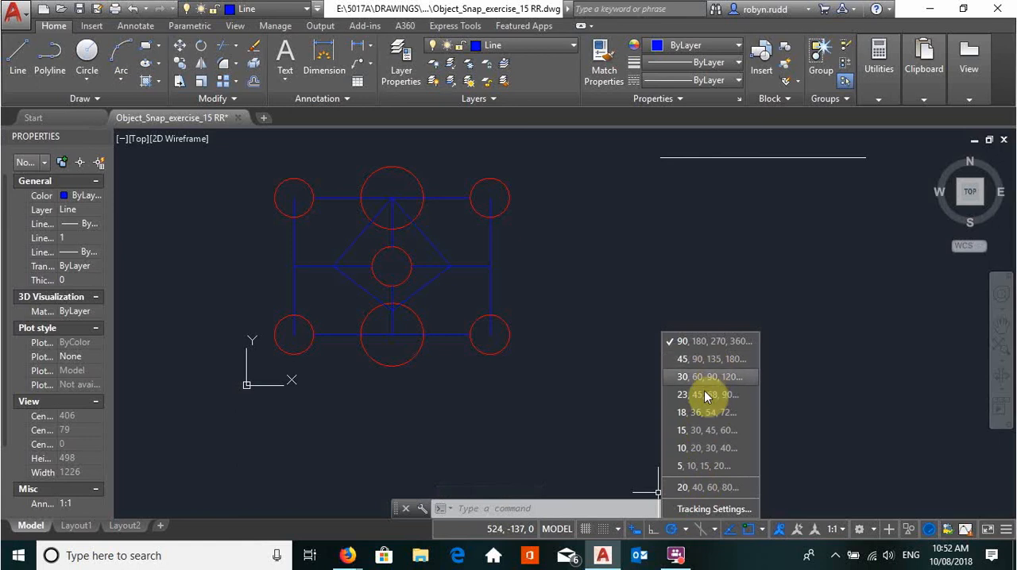
pyautogui.click(704, 433)
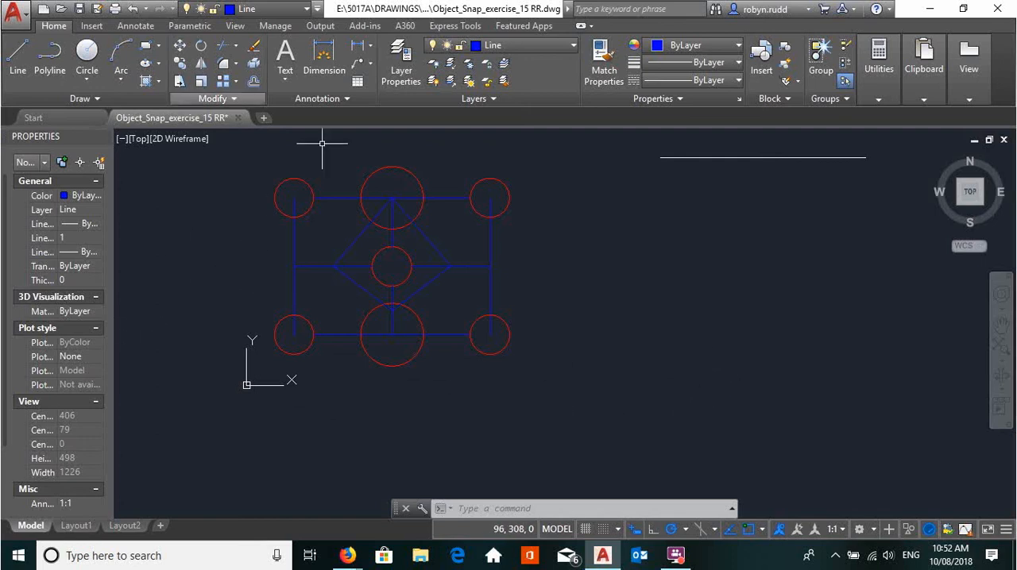
pyautogui.click(18, 54)
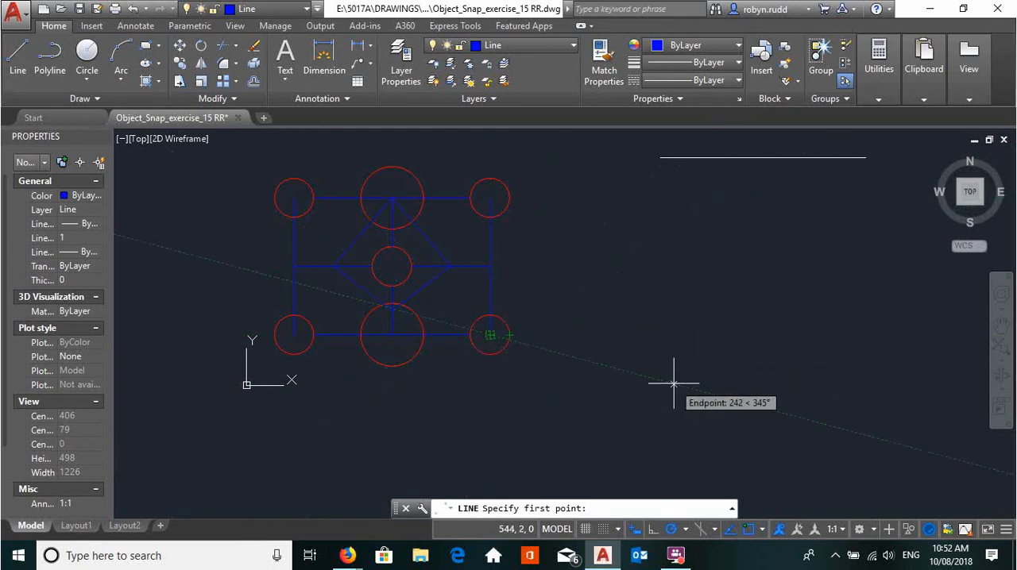
pyautogui.press('Escape')
# - Add Perpendicular to the running object snap modes and cancel the unfinished Line command
pyautogui.click(18, 57)
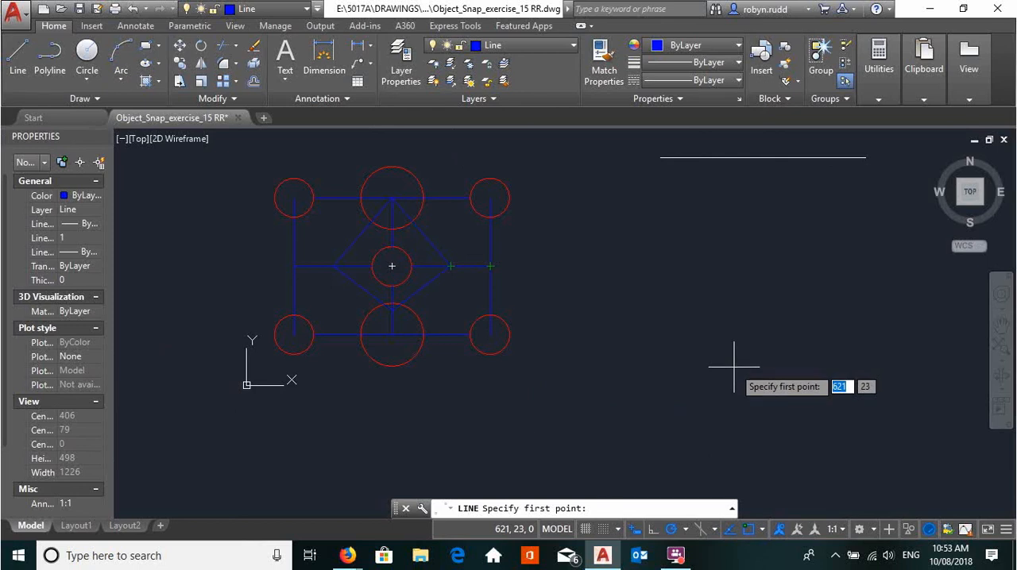
pyautogui.click(762, 530)
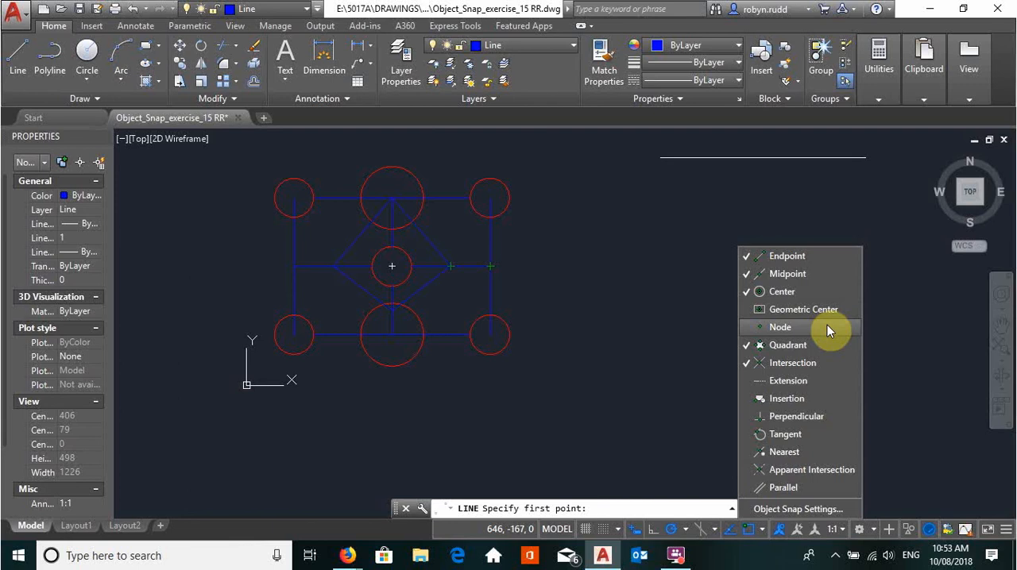
pyautogui.click(751, 421)
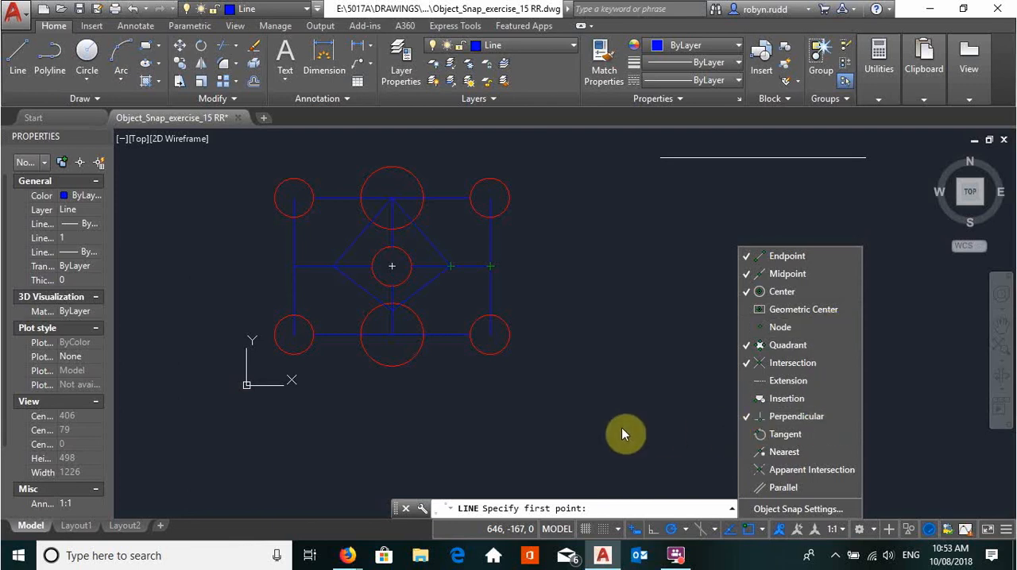
pyautogui.click(619, 365)
pyautogui.press('Escape')
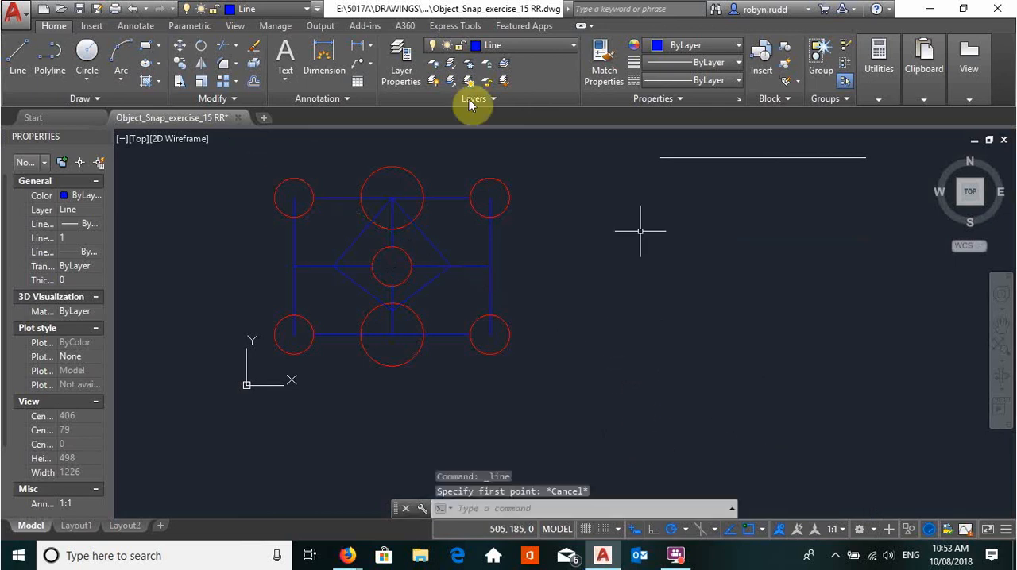
# - Draw a line from the rectangle's upper-right corner to the diamond's upper-right side, using a one-time Perpendicular snap
pyautogui.click(22, 69)
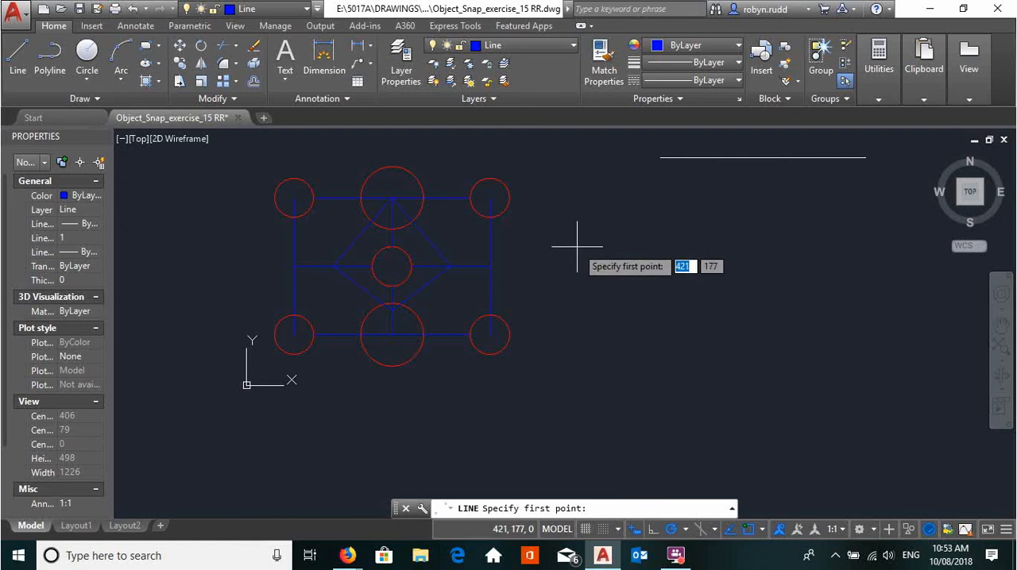
pyautogui.click(490, 197)
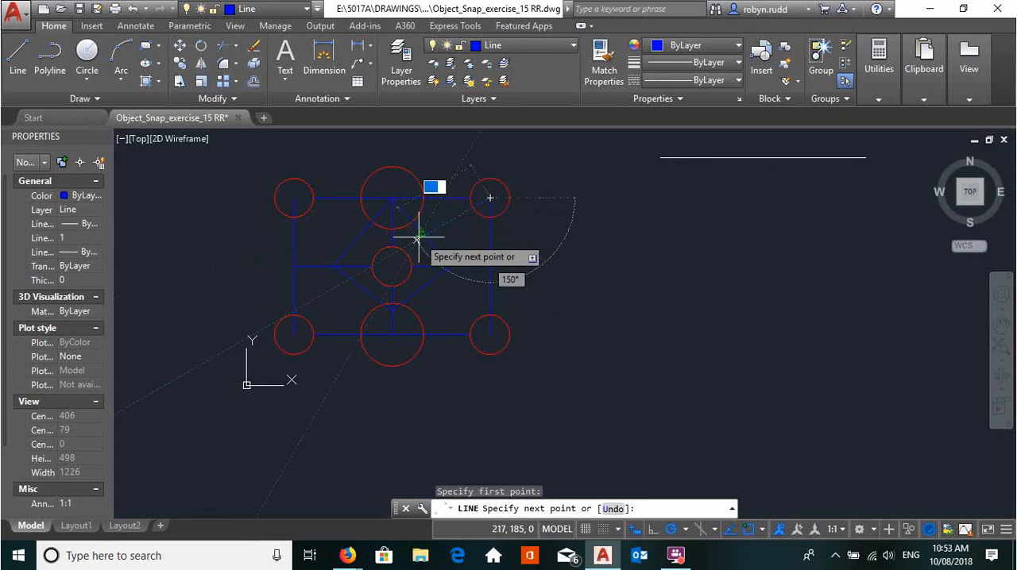
pyautogui.scroll(4, 414, 226)
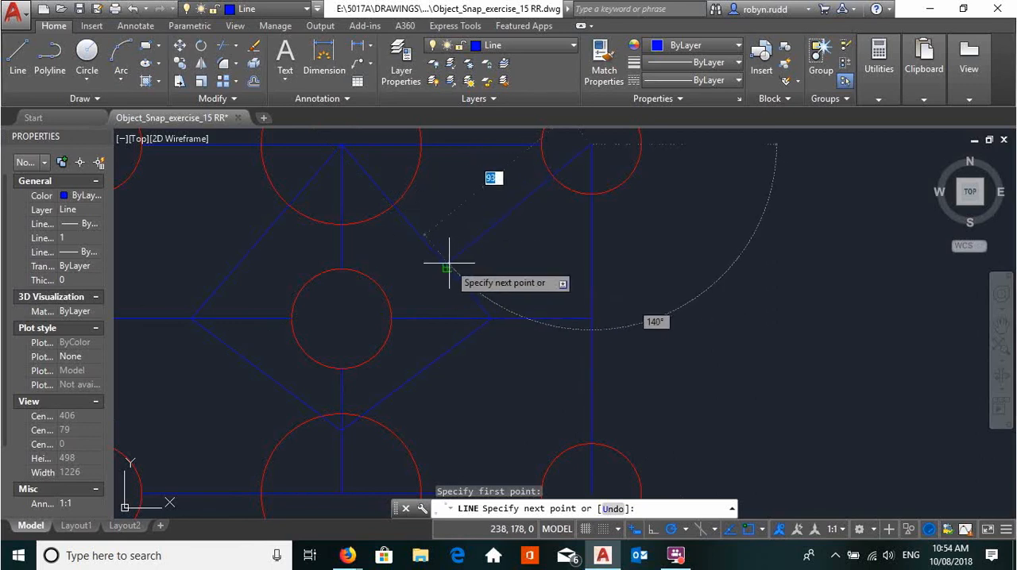
pyautogui.keyDown('shift'); pyautogui.rightClick(515, 274); pyautogui.keyUp('shift')
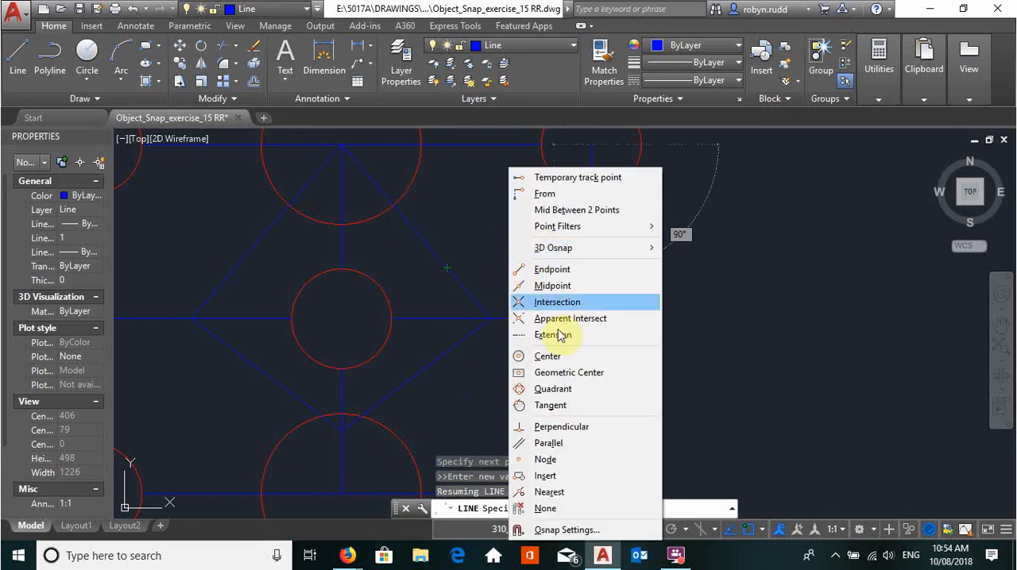
pyautogui.click(569, 432)
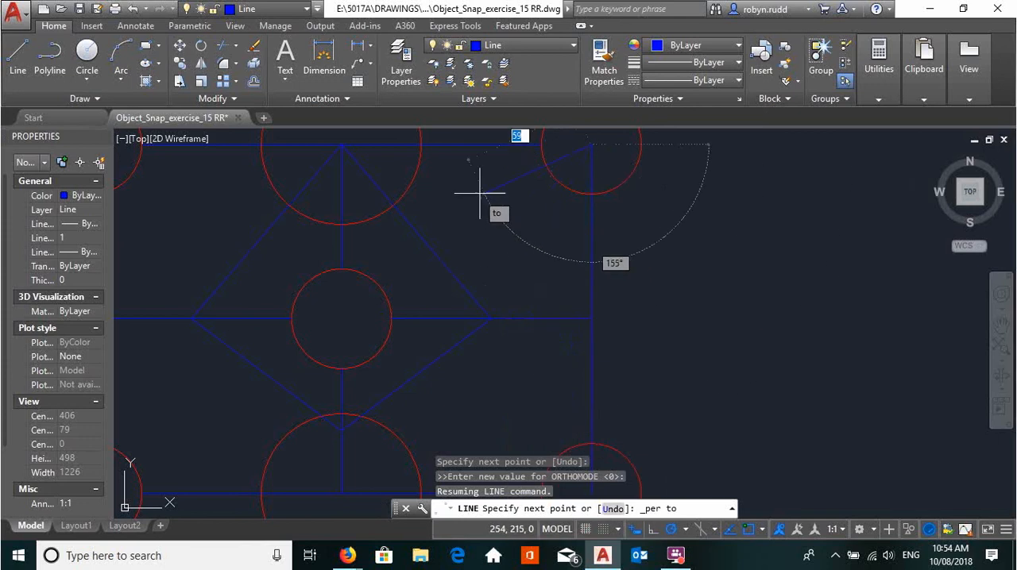
pyautogui.click(447, 268)
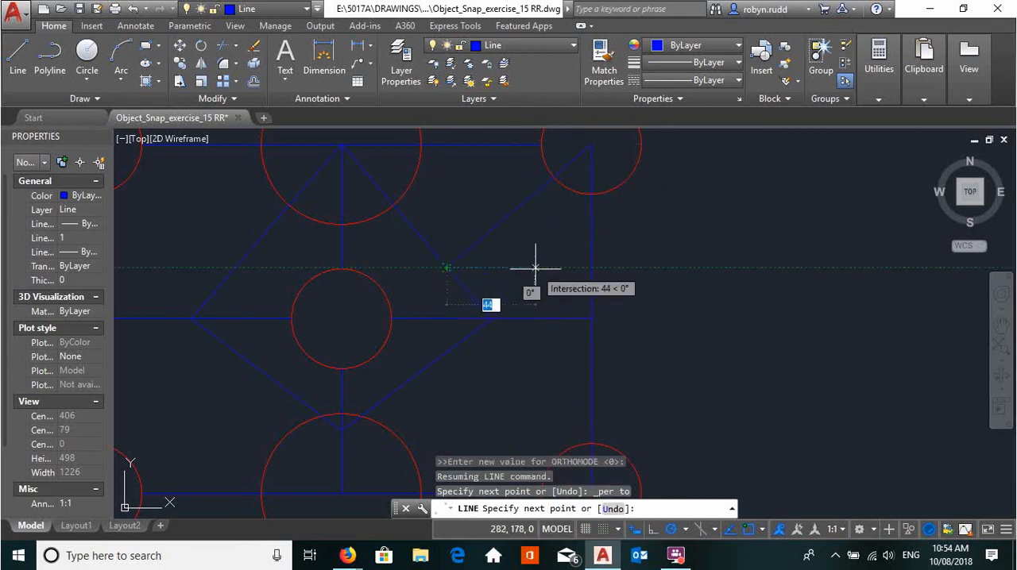
pyautogui.press('Return')
pyautogui.press('Return')
# - Draw a line from the rectangle's lower-right corner perpendicular to the diamond's lower-right side
pyautogui.scroll(-3, 540, 298)
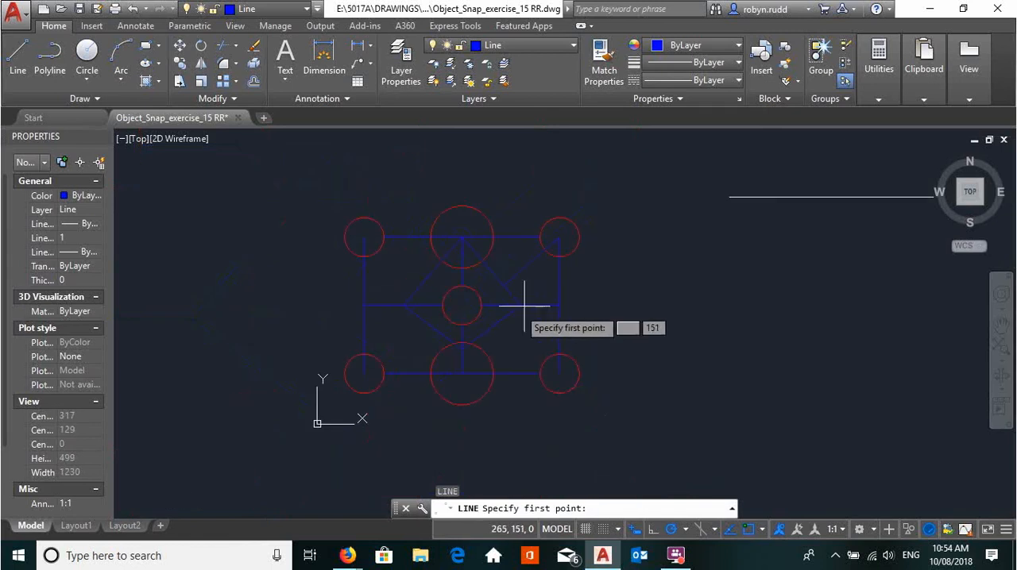
pyautogui.click(556, 371)
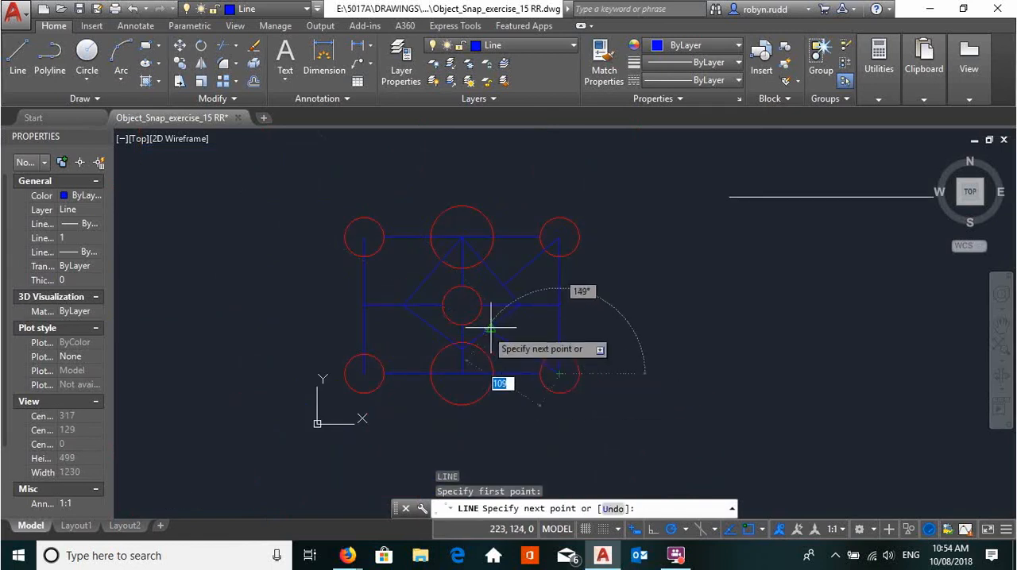
pyautogui.scroll(4, 512, 312)
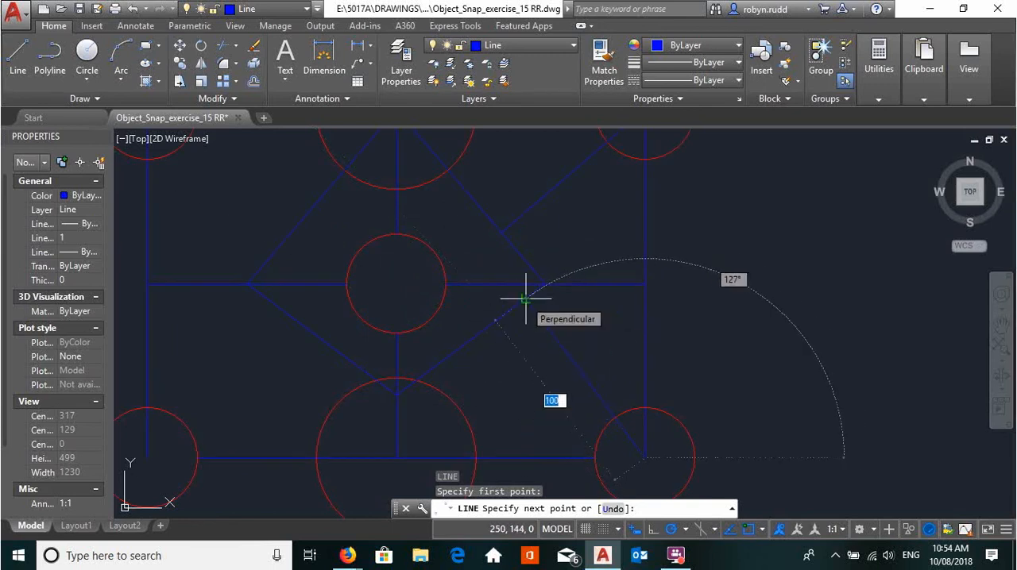
pyautogui.click(525, 299)
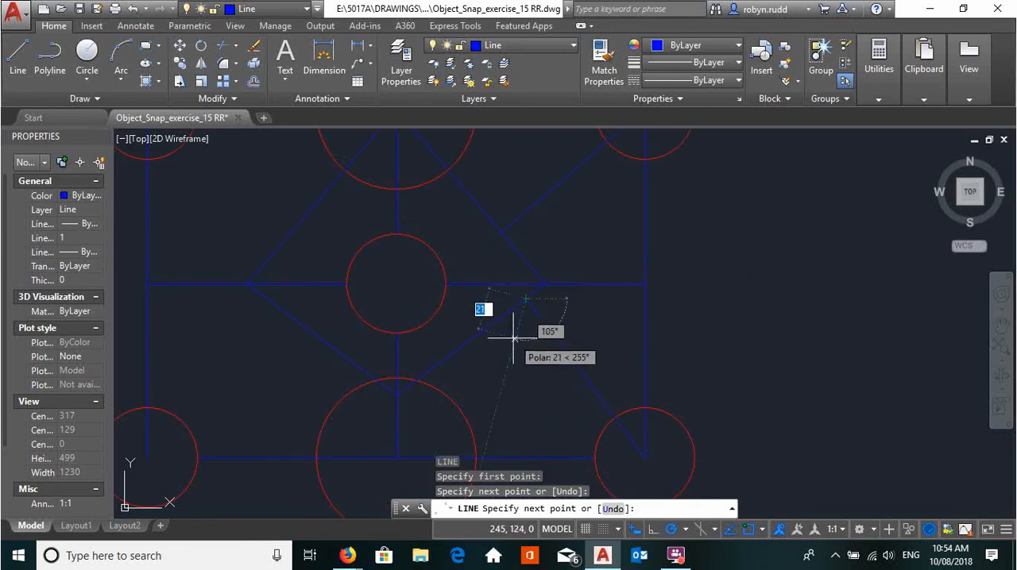
pyautogui.press('Return')
pyautogui.press('Return')
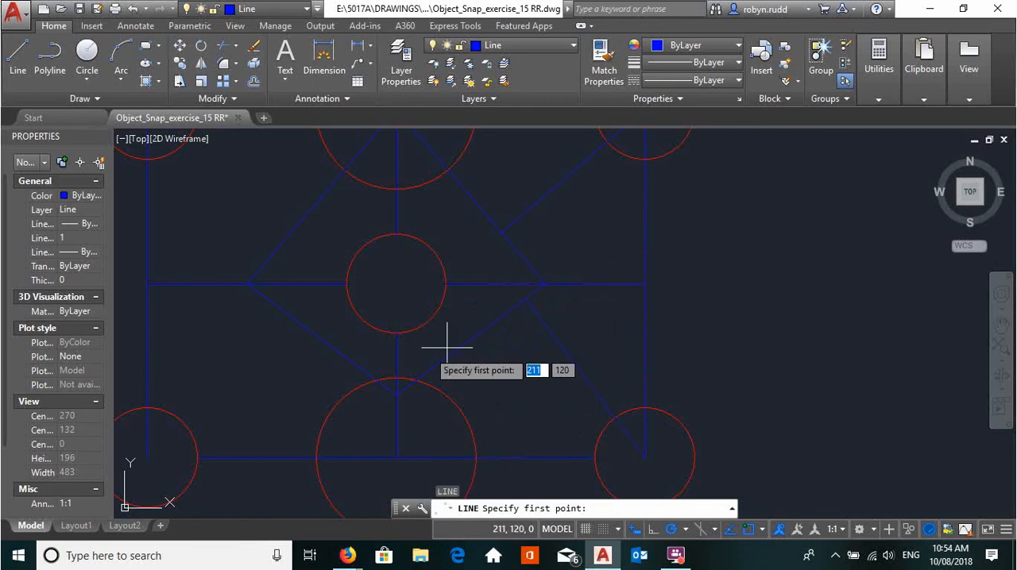
# - Draw a line from the rectangle's lower-left corner perpendicular to the diamond's lower-left side
pyautogui.click(16, 63)
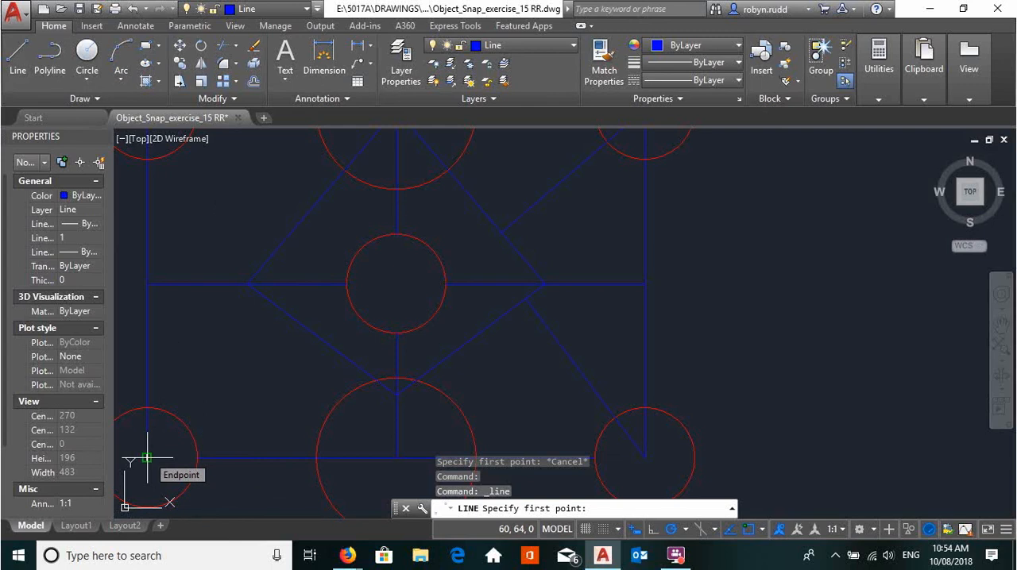
pyautogui.click(147, 458)
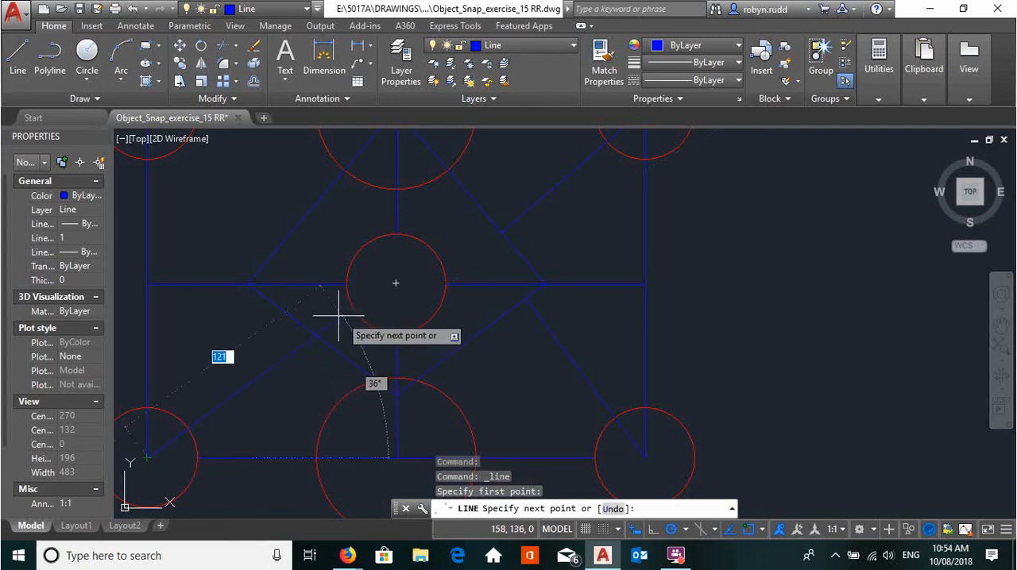
pyautogui.click(266, 299)
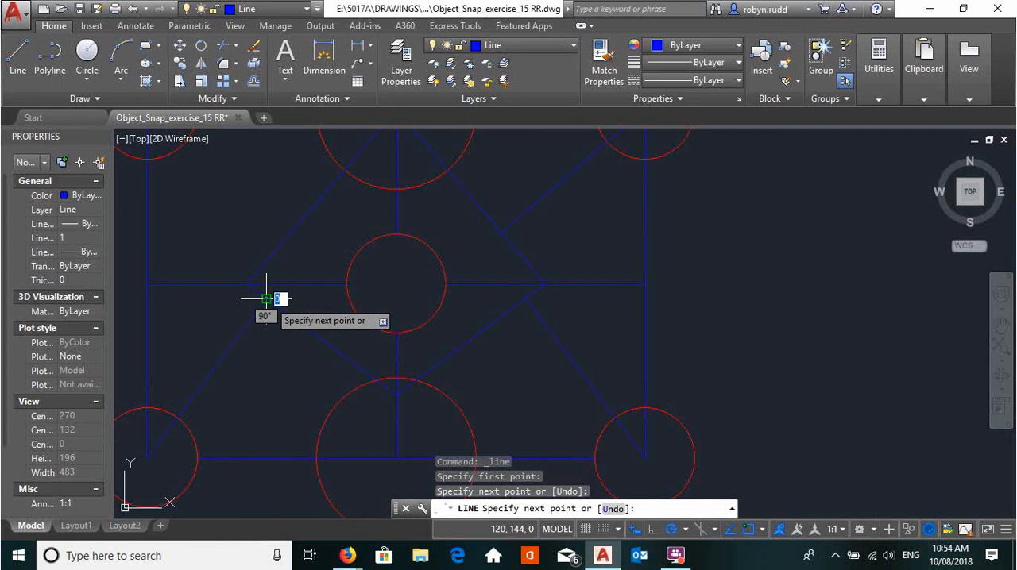
pyautogui.press('Return')
pyautogui.press('Return')
# - Draw a line from the rectangle's upper-left corner perpendicular to the diamond's upper-left side
pyautogui.scroll(-6, 238, 247)
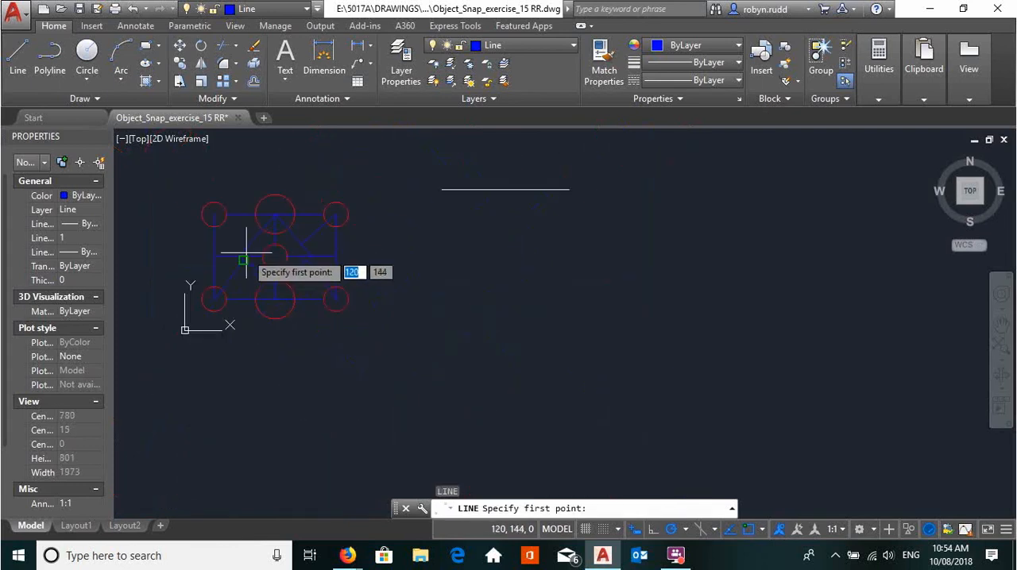
pyautogui.click(17, 56)
pyautogui.scroll(6, 262, 262)
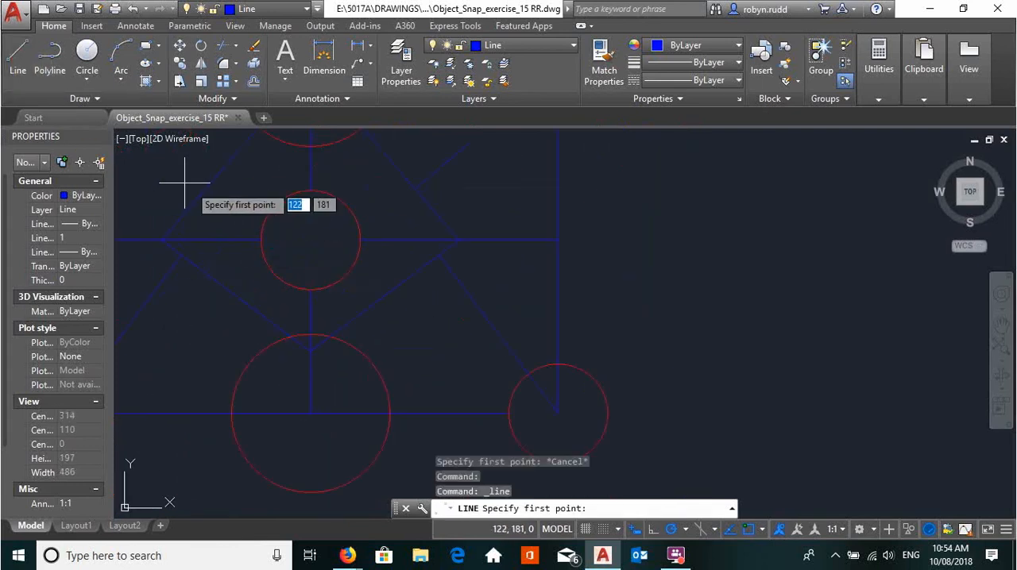
pyautogui.moveTo(211, 199)
pyautogui.mouseDown(button='middle')
pyautogui.moveTo(422, 222)
pyautogui.moveTo(418, 329)
pyautogui.mouseUp(button='middle')
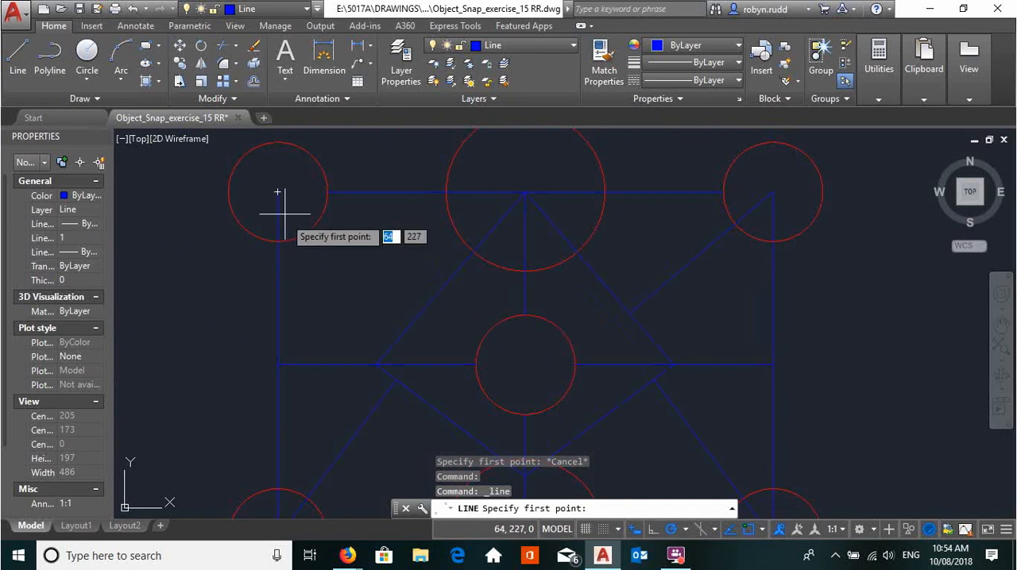
pyautogui.click(278, 190)
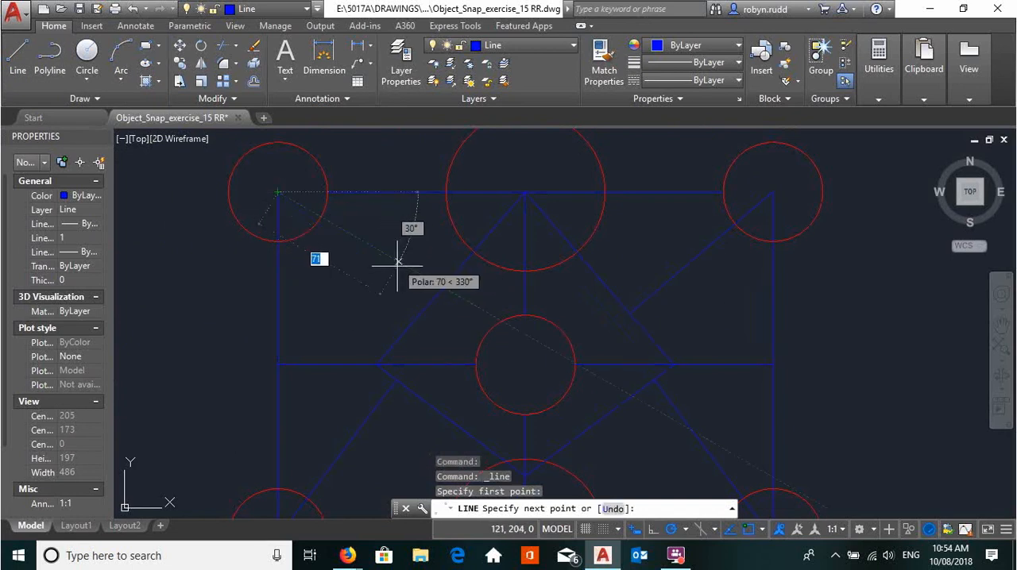
pyautogui.click(420, 314)
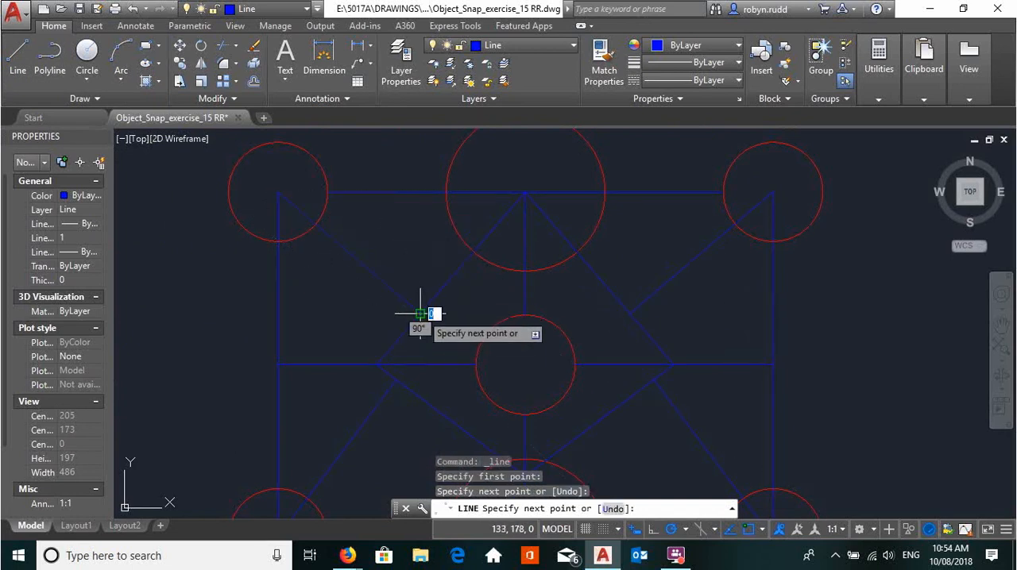
pyautogui.press('Return')
# - Draw a 75-long line at 45°, starting 25 above the top quadrant of the upper-left corner circle with object snap tracking
pyautogui.scroll(-2, 302, 267)
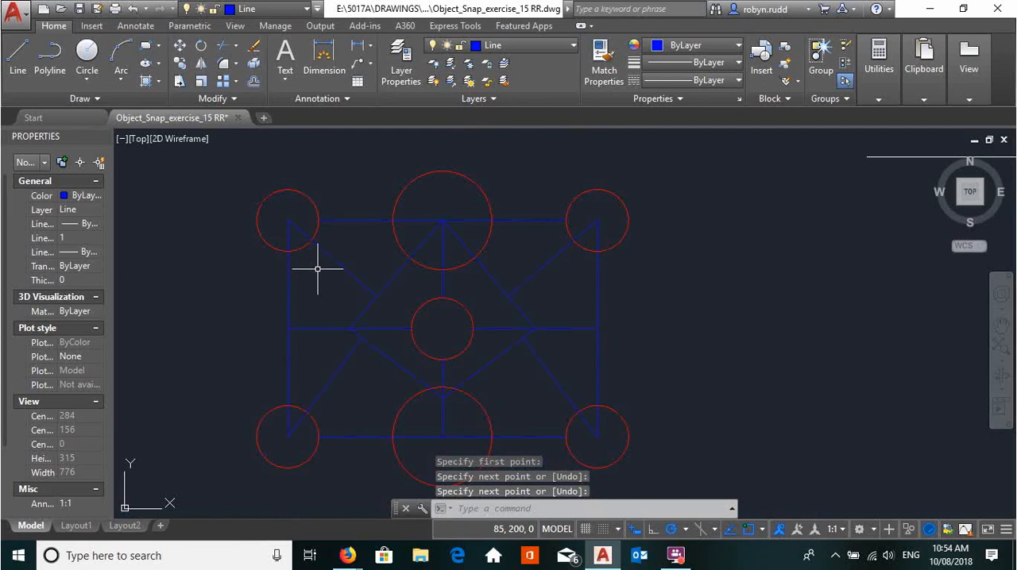
pyautogui.moveTo(320, 270); pyautogui.dragTo(309, 213, button='middle')
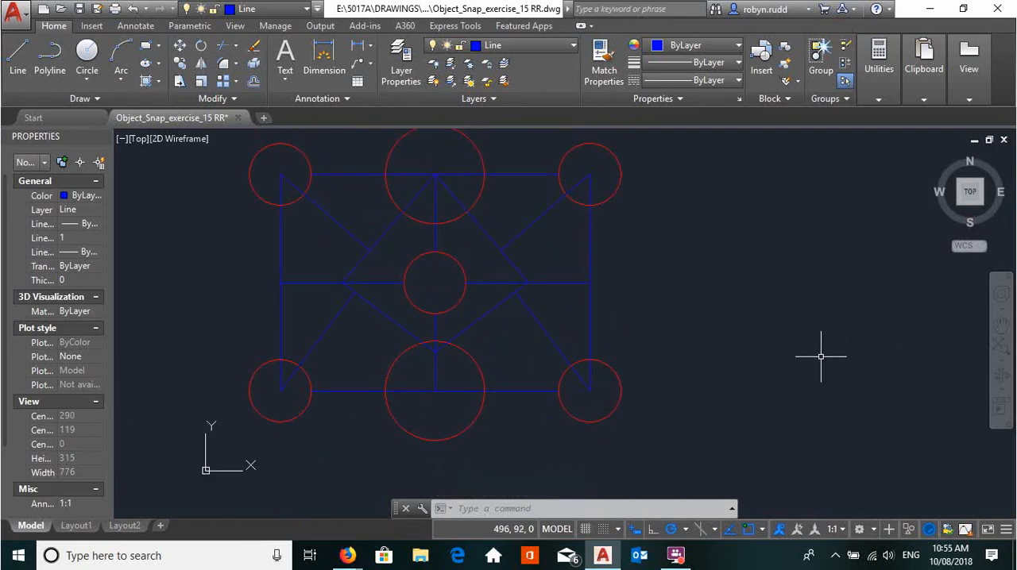
pyautogui.moveTo(750, 341)
pyautogui.mouseDown(button='middle')
pyautogui.moveTo(760, 368)
pyautogui.moveTo(800, 373)
pyautogui.mouseUp(button='middle')
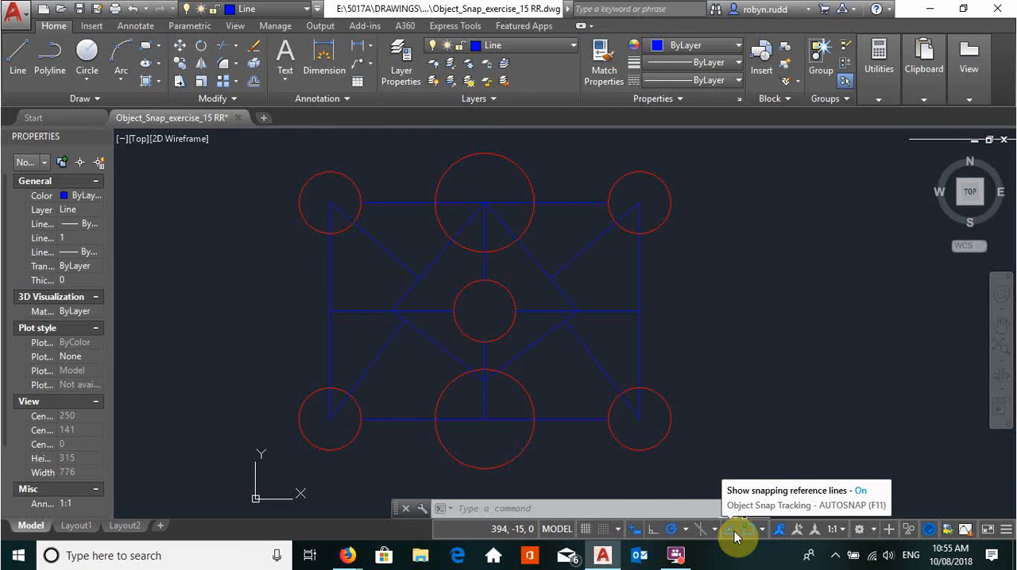
pyautogui.moveTo(724, 283); pyautogui.dragTo(726, 336, button='middle')
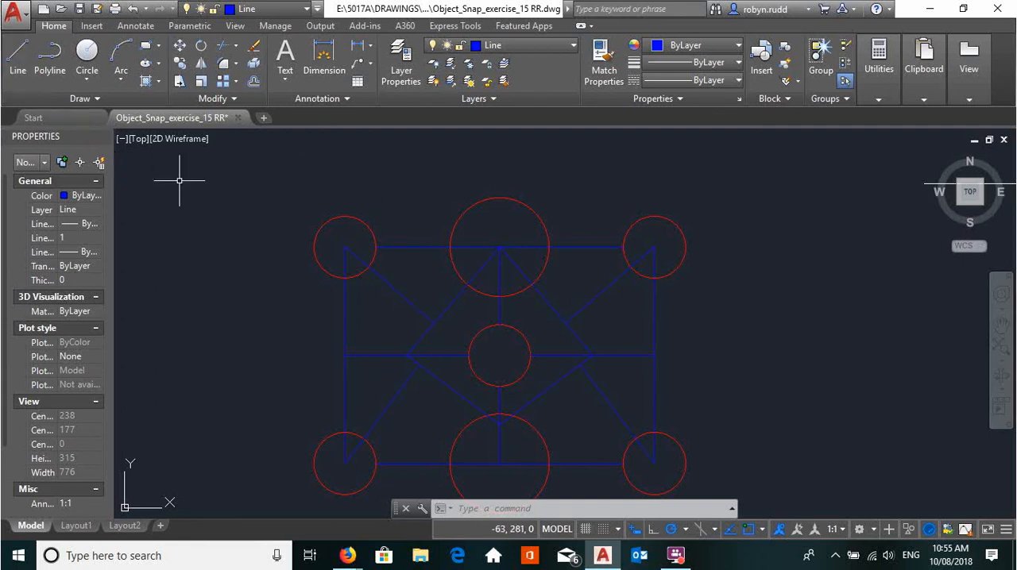
pyautogui.click(21, 52)
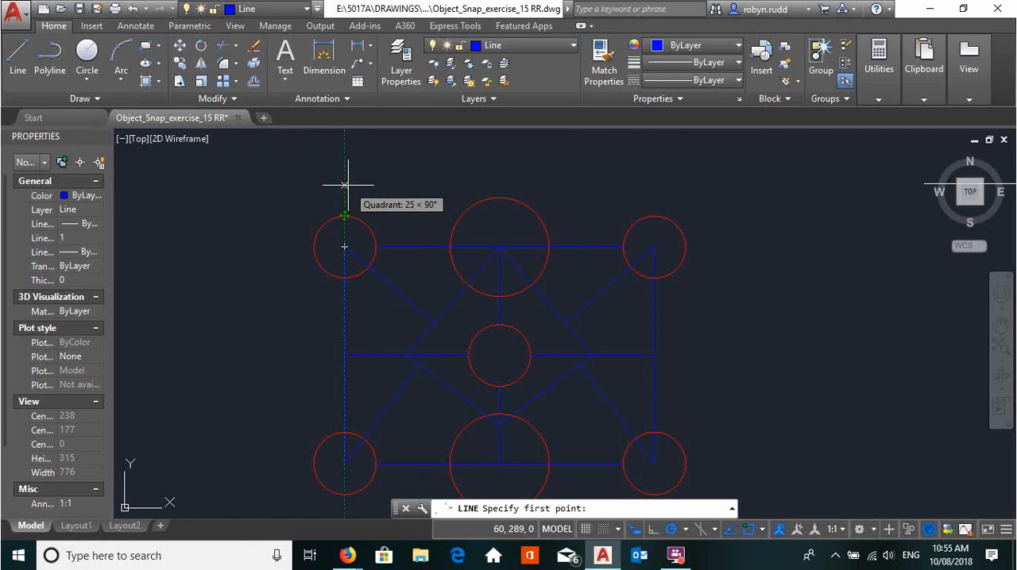
pyautogui.write('25')
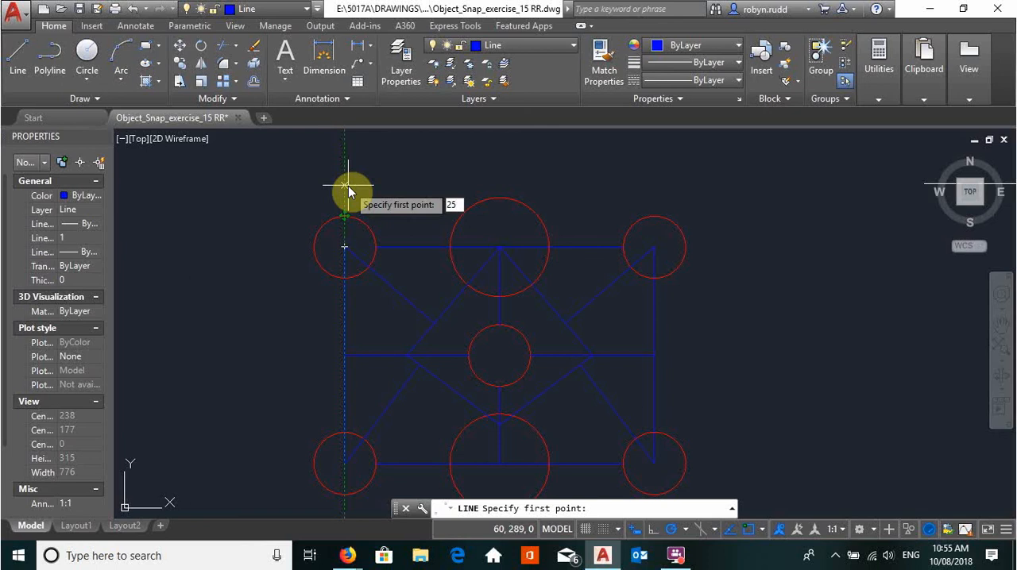
pyautogui.press('Return')
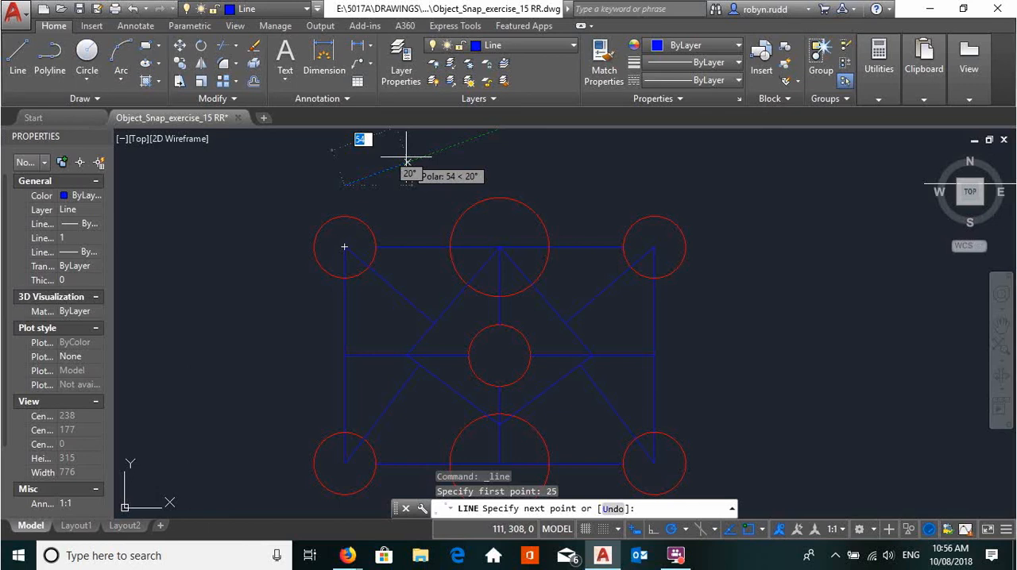
pyautogui.moveTo(411, 168); pyautogui.dragTo(411, 235, button='middle')
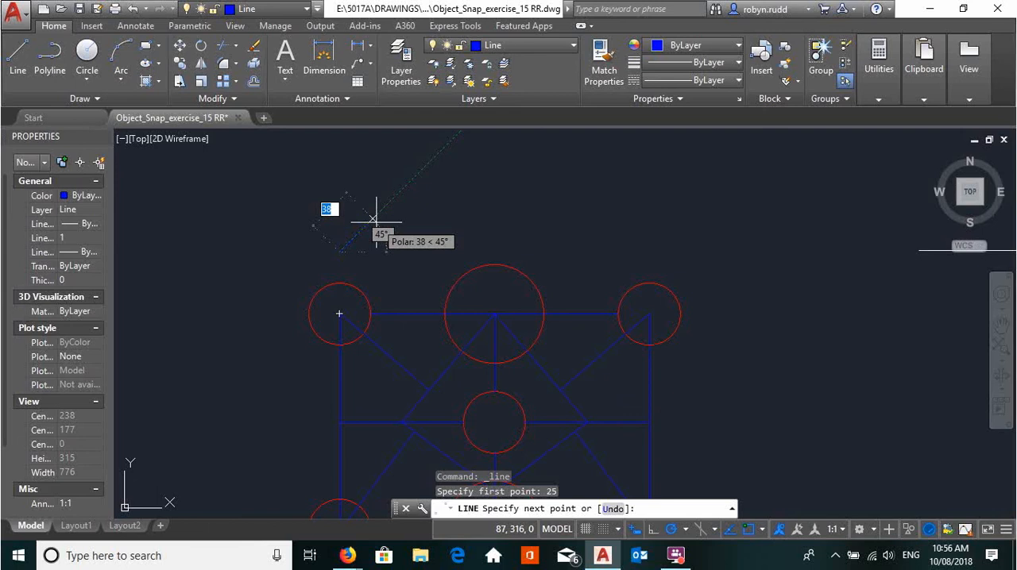
pyautogui.write('75')
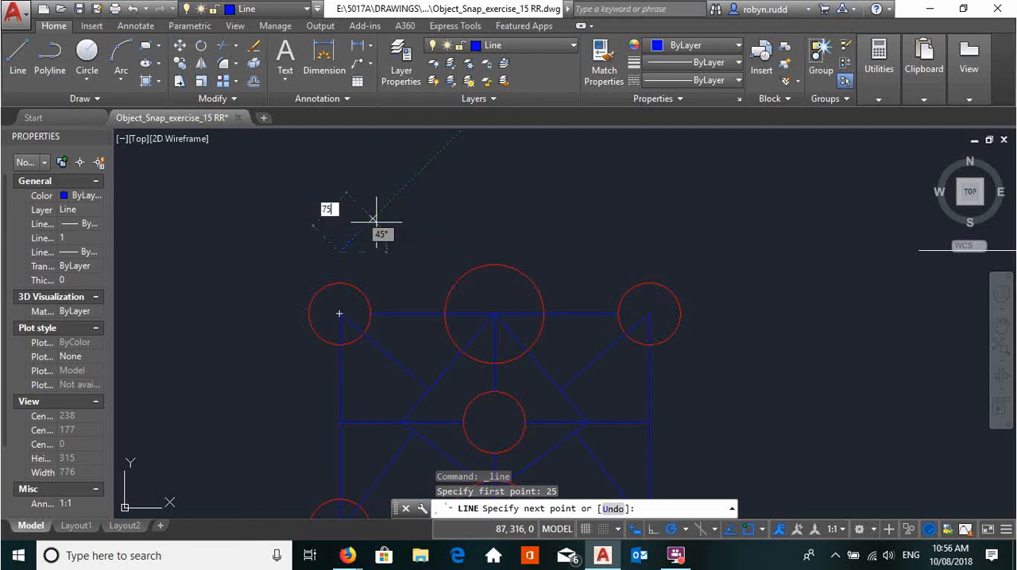
pyautogui.press('Return')
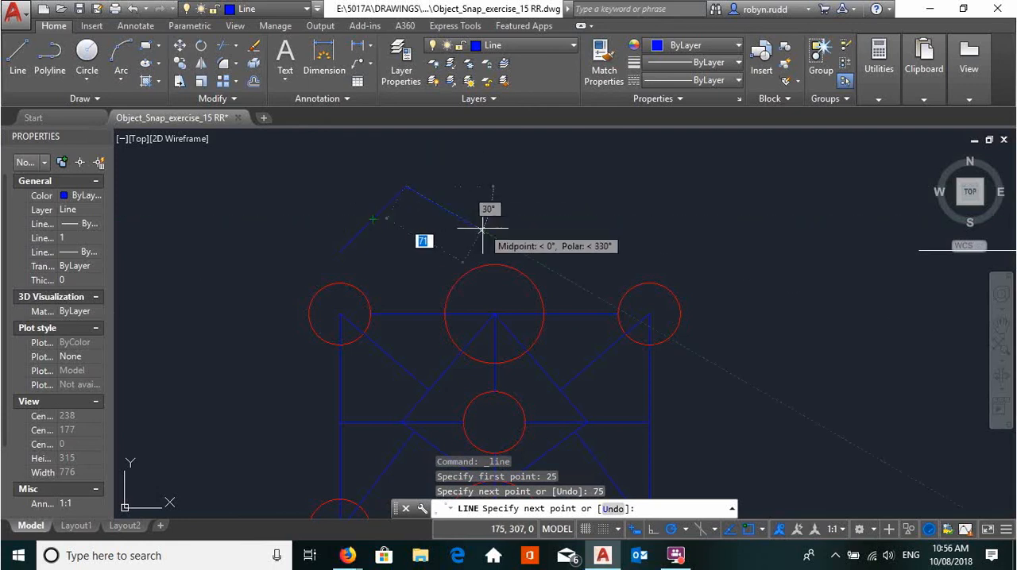
pyautogui.press('Escape')
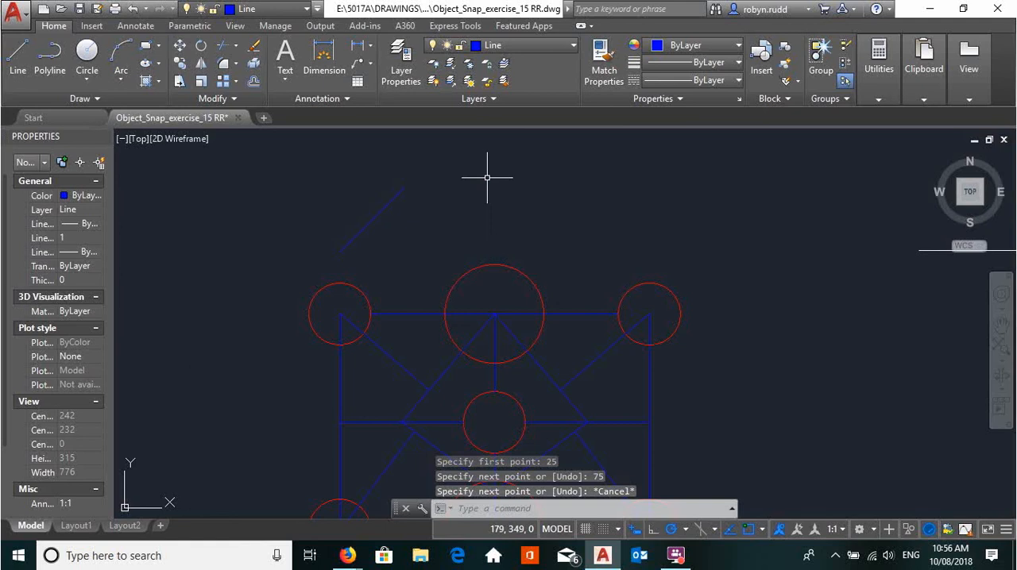
pyautogui.moveTo(487, 172); pyautogui.dragTo(493, 108, button='middle')
pyautogui.scroll(-5, 649, 295)
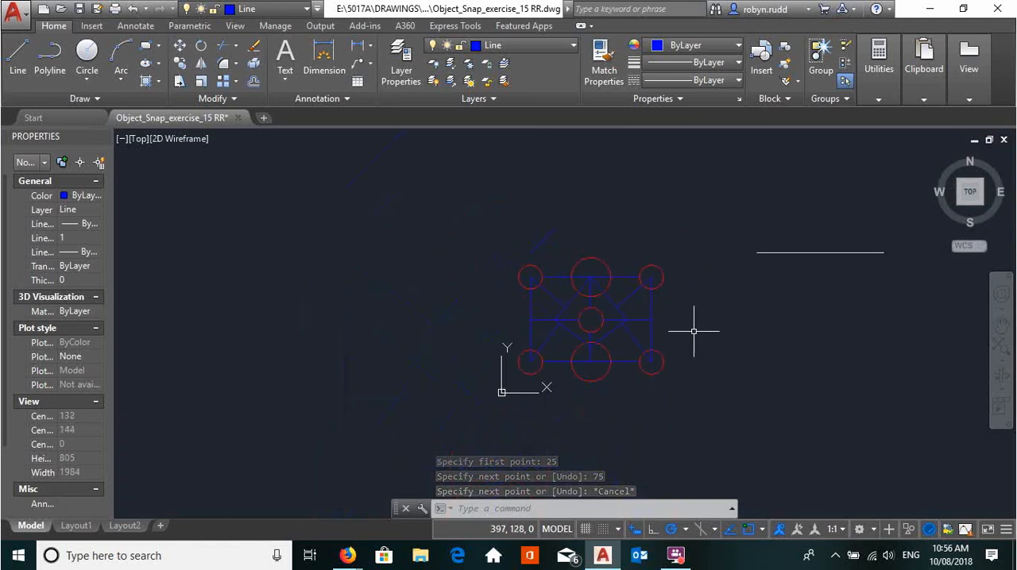
# - Make Rectangle the current layer
pyautogui.moveTo(695, 367); pyautogui.dragTo(511, 374, button='middle')
pyautogui.scroll(2, 508, 375)
pyautogui.moveTo(436, 398)
pyautogui.mouseDown(button='middle')
pyautogui.moveTo(431, 390)
pyautogui.moveTo(465, 378)
pyautogui.mouseUp(button='middle')
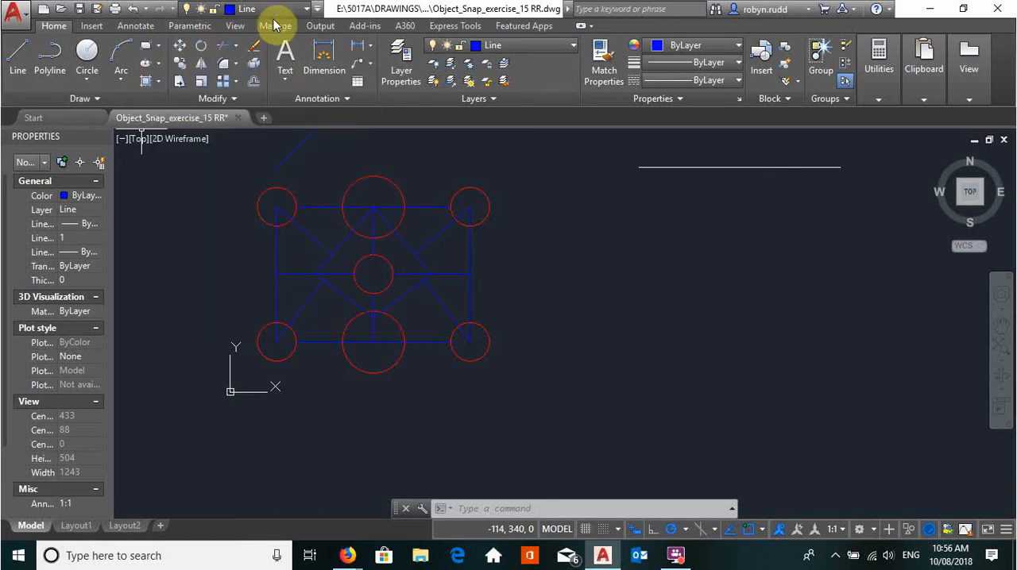
pyautogui.click(574, 45)
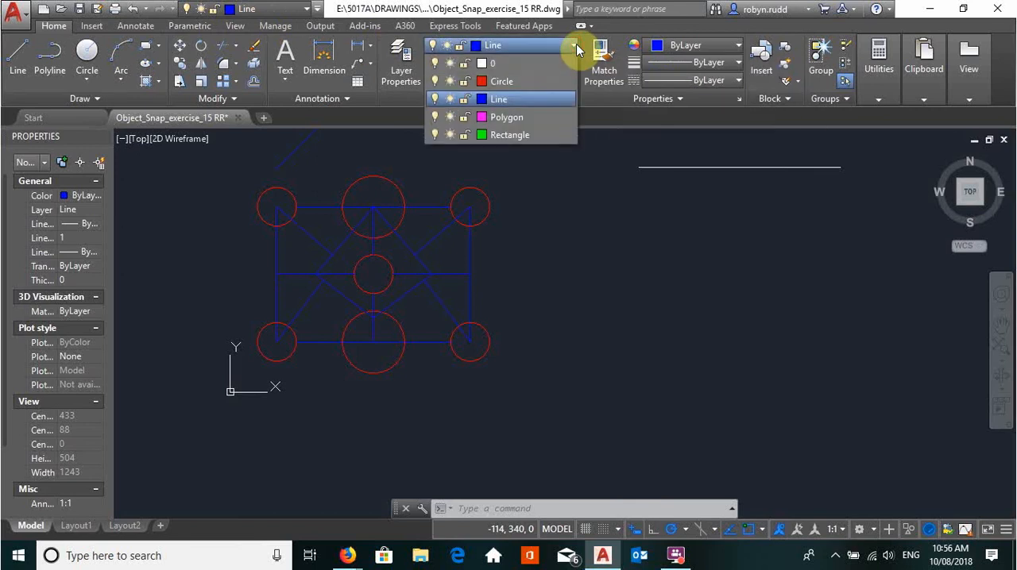
pyautogui.click(538, 135)
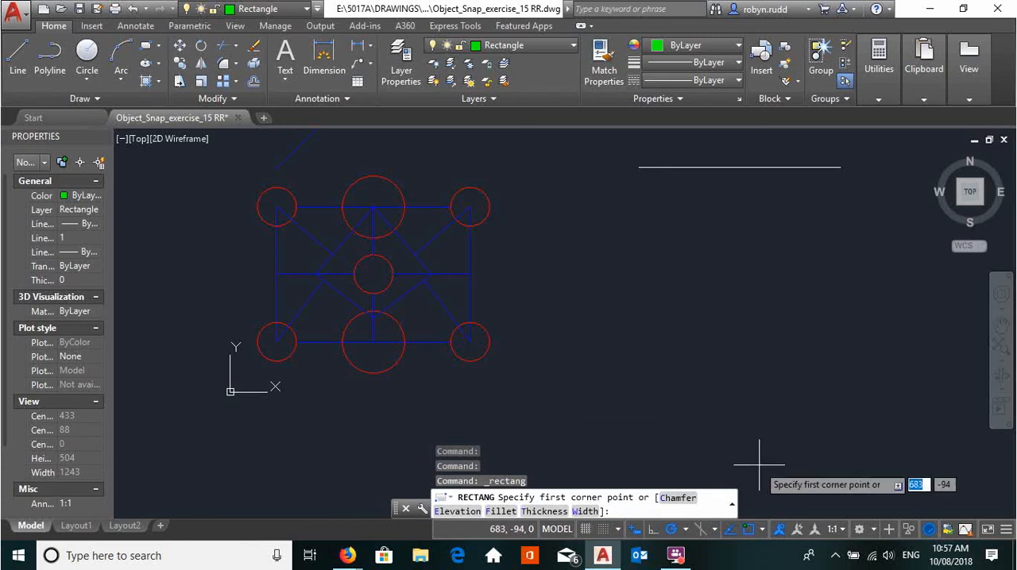
# - Draw an 80 by 40 rectangle with its first corner offset 50 to the right of the blue rectangle's lower-right corner, using the From snap
pyautogui.keyDown('shift'); pyautogui.rightClick(565, 388); pyautogui.keyUp('shift')
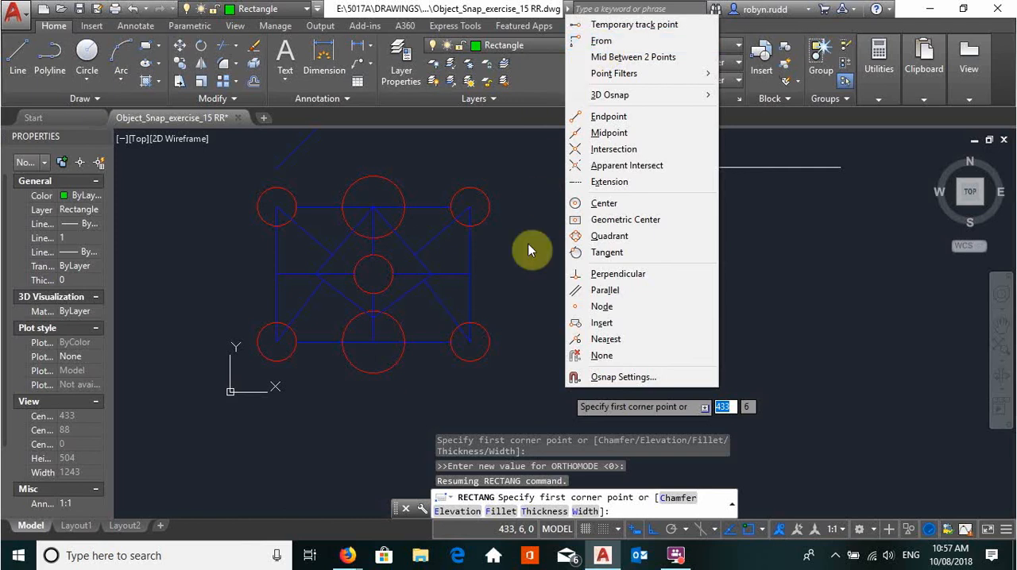
pyautogui.click(525, 380)
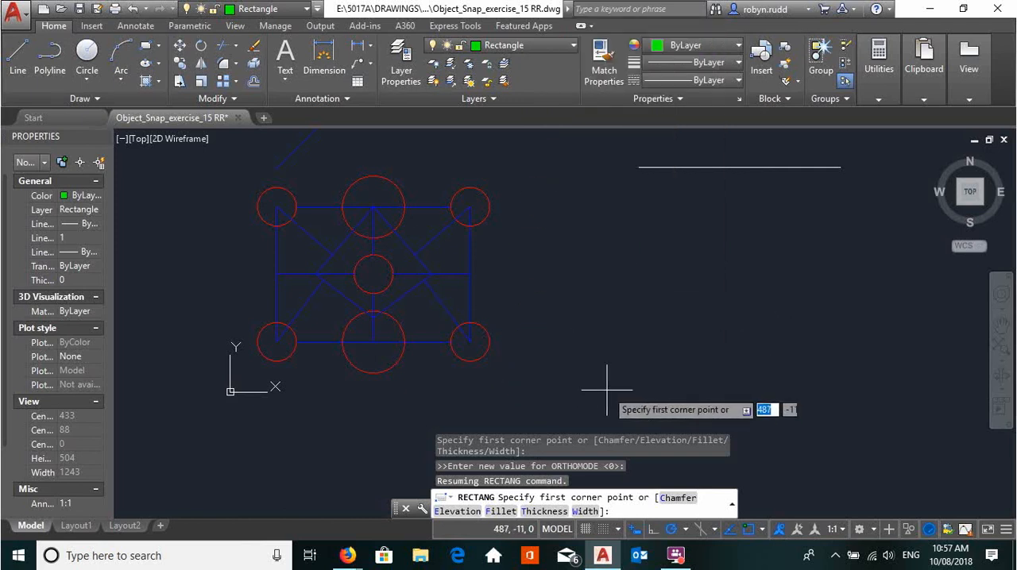
pyautogui.click(147, 45)
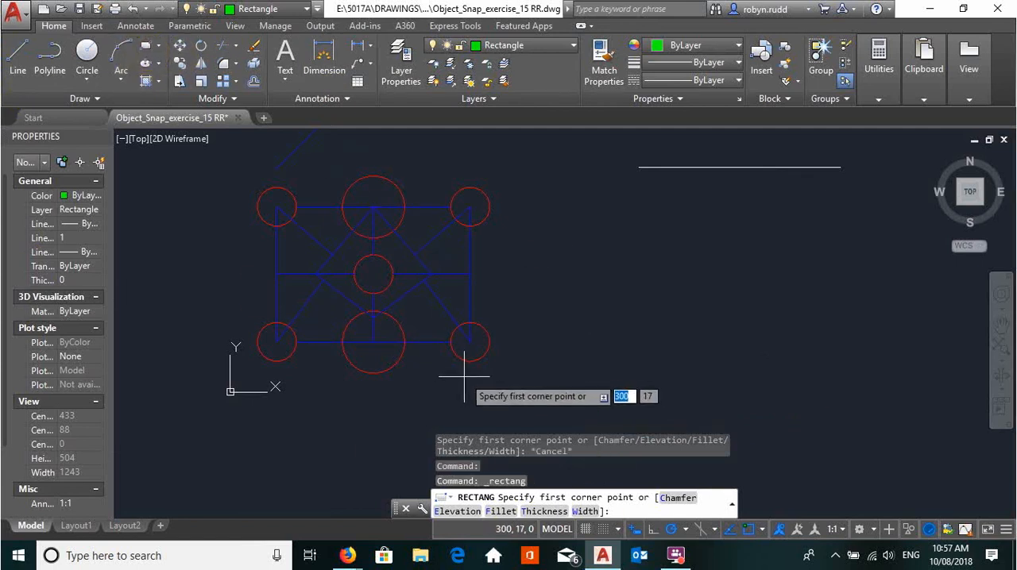
pyautogui.keyDown('shift'); pyautogui.rightClick(502, 341); pyautogui.keyUp('shift')
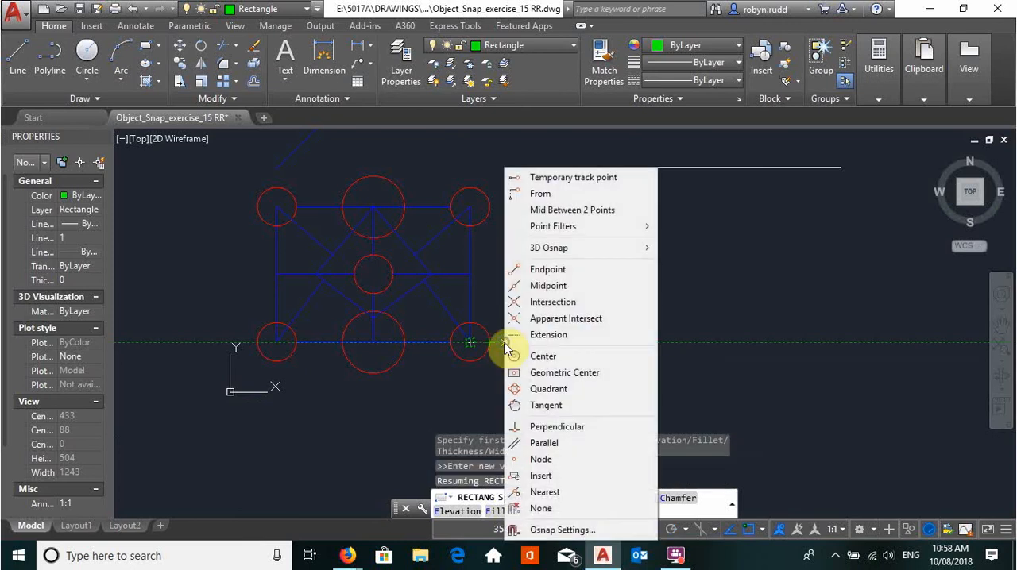
pyautogui.click(553, 194)
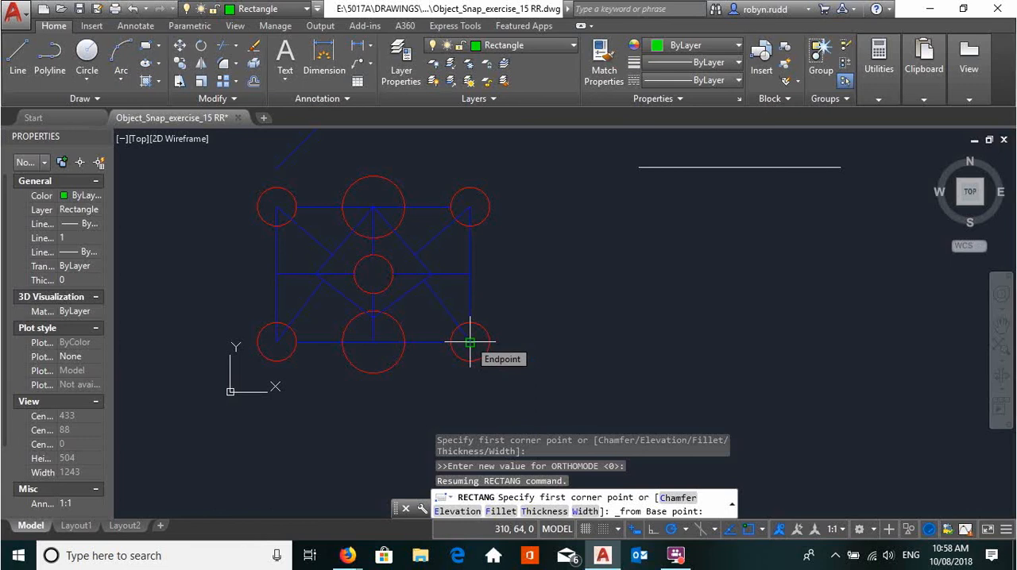
pyautogui.click(470, 343)
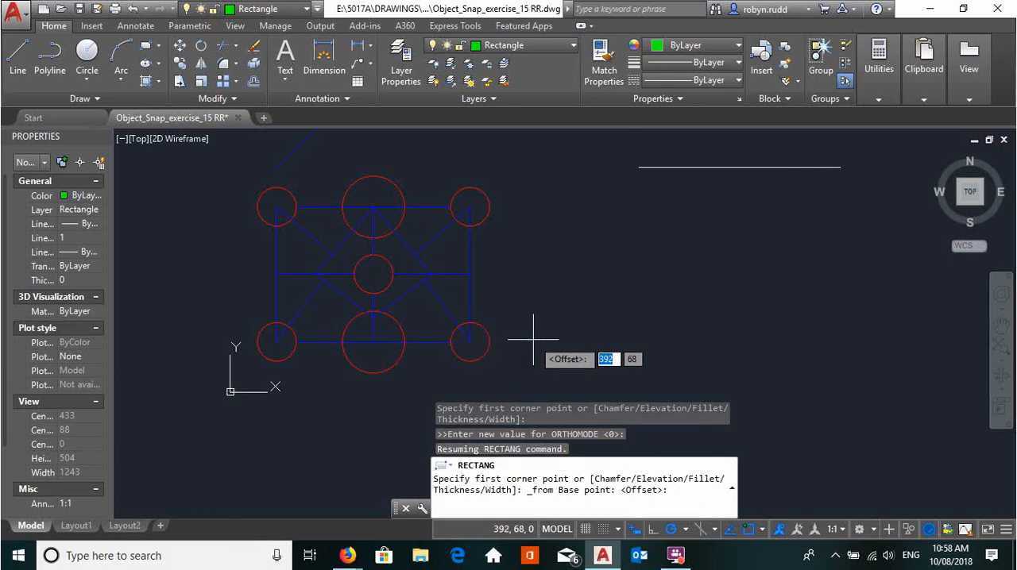
pyautogui.write('50')
pyautogui.press('Return')
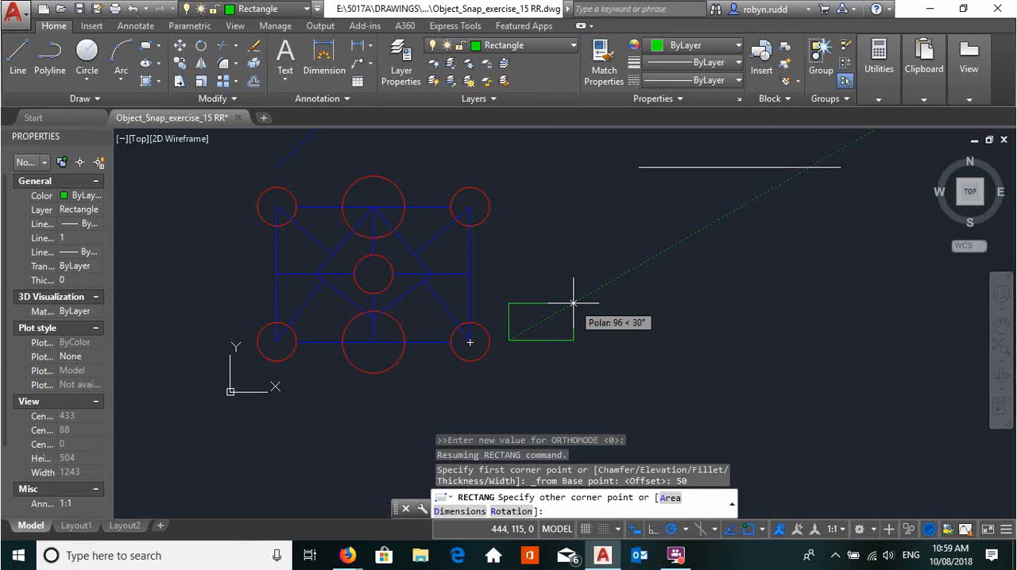
pyautogui.write('80')
pyautogui.press('Tab')
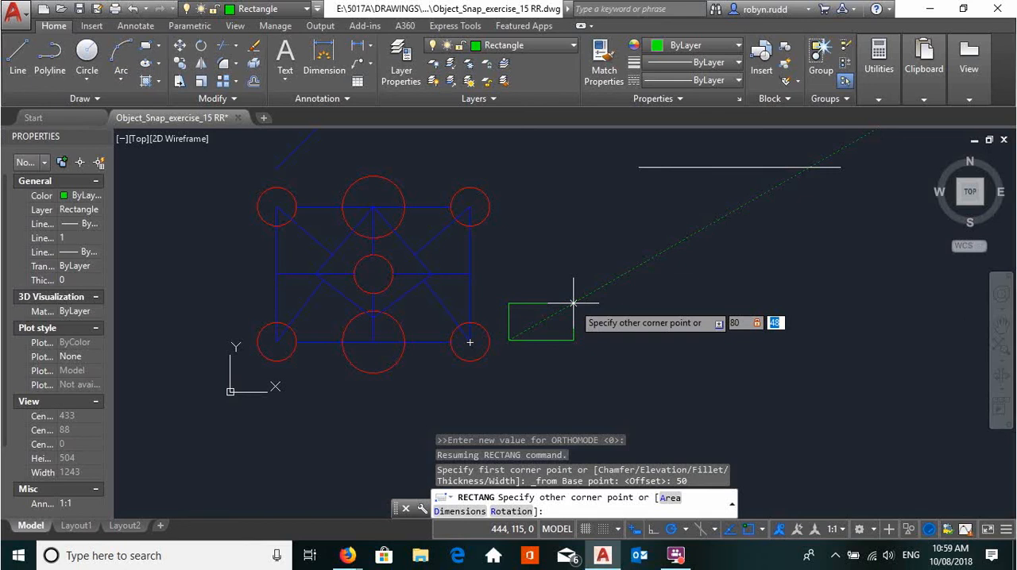
pyautogui.write('40')
pyautogui.press('Return')
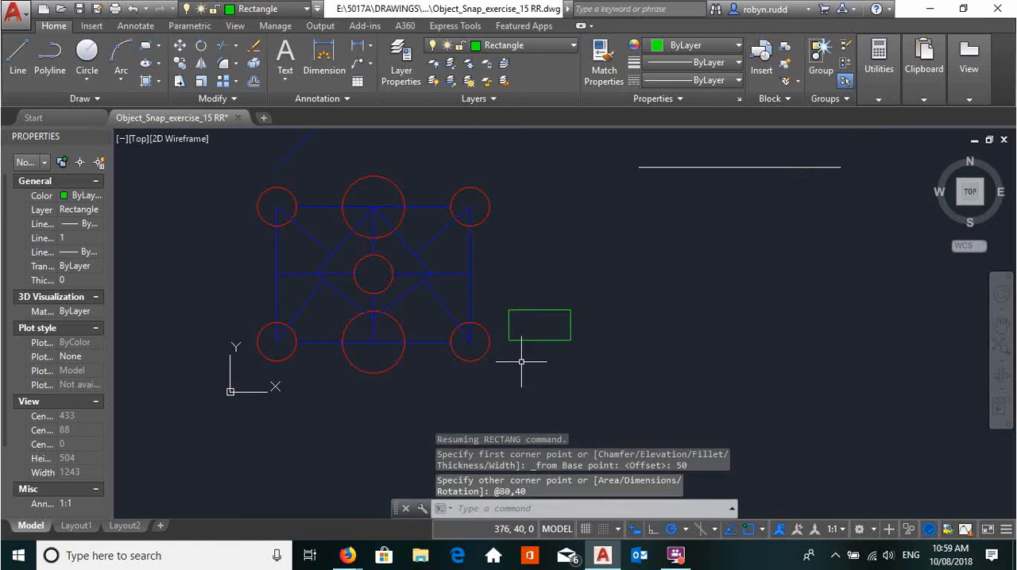
# - Make Polygon the current layer
pyautogui.moveTo(601, 366); pyautogui.dragTo(598, 352, button='middle')
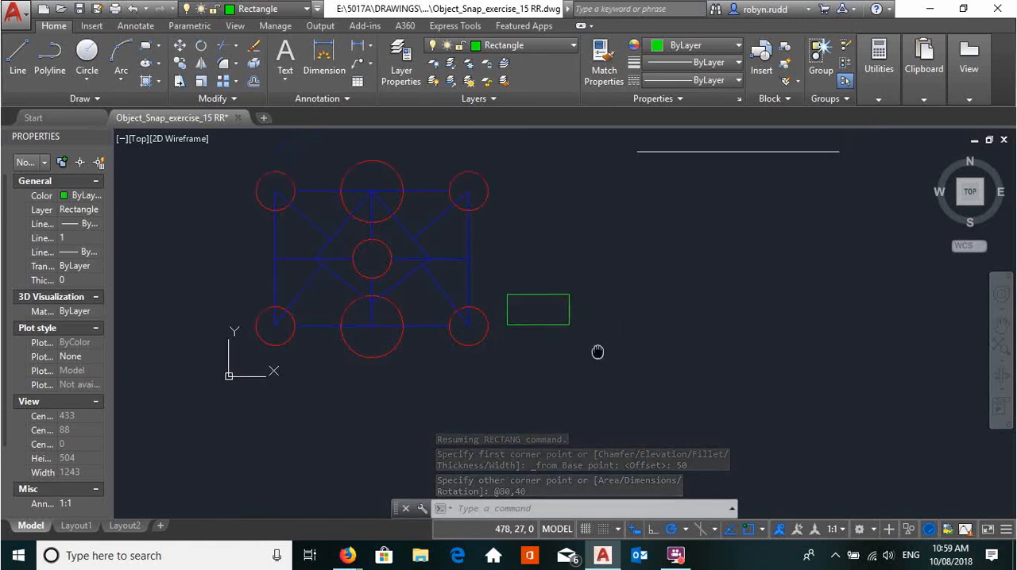
pyautogui.moveTo(686, 349)
pyautogui.mouseDown(button='middle')
pyautogui.moveTo(754, 418)
pyautogui.moveTo(740, 400)
pyautogui.mouseUp(button='middle')
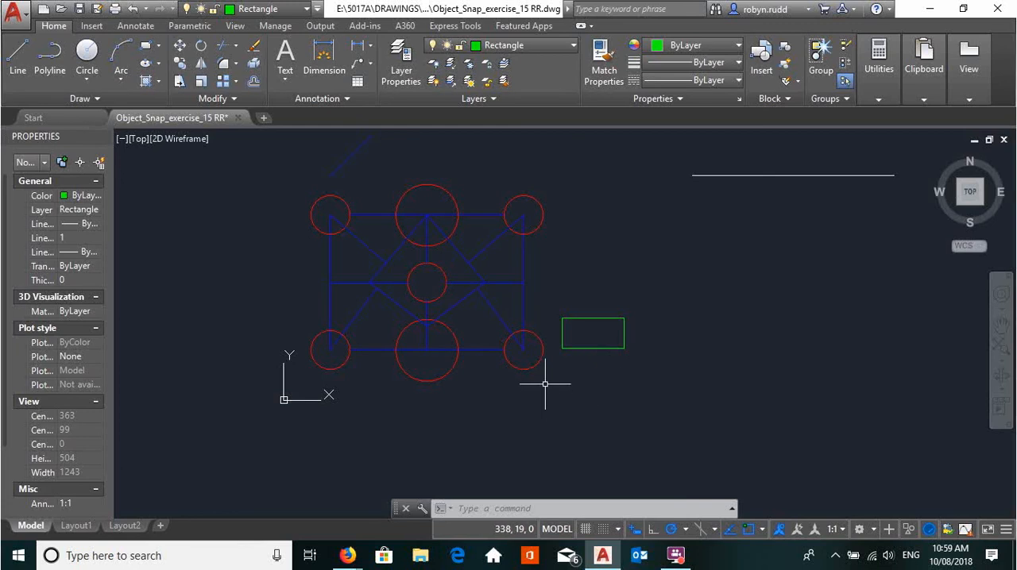
pyautogui.scroll(2, 545, 384)
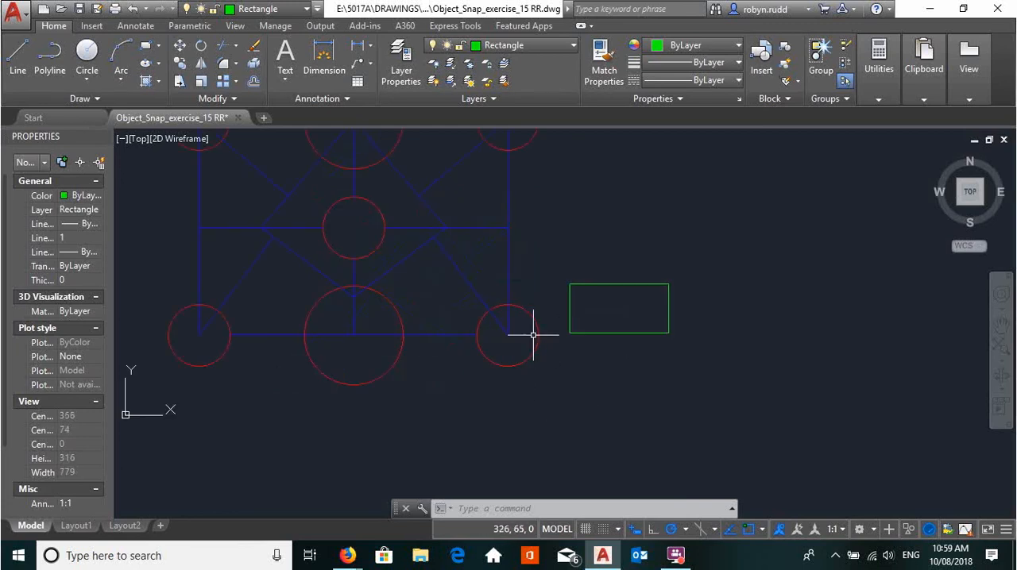
pyautogui.scroll(-4, 687, 399)
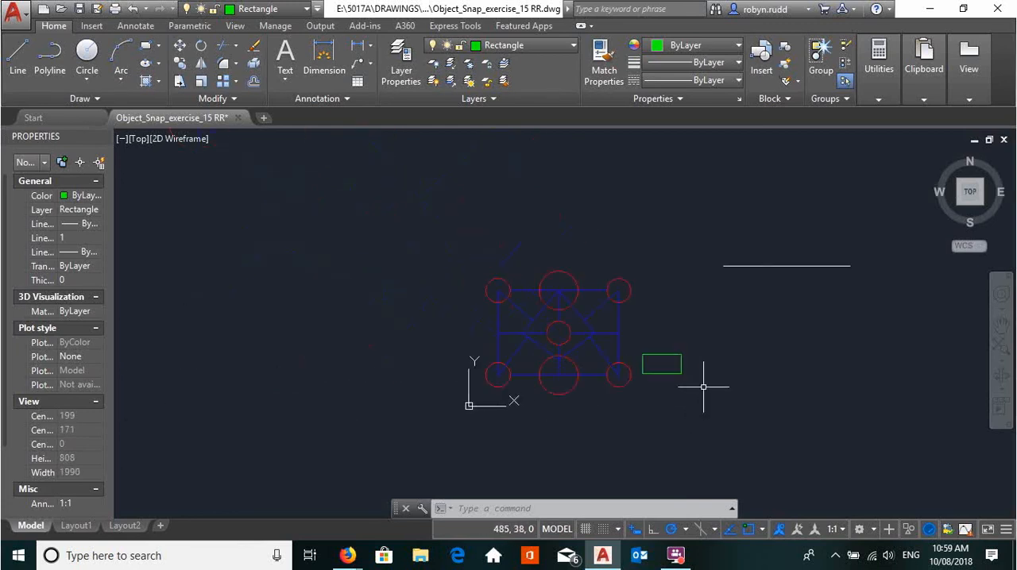
pyautogui.moveTo(751, 358)
pyautogui.mouseDown(button='middle')
pyautogui.moveTo(688, 352)
pyautogui.moveTo(642, 357)
pyautogui.moveTo(634, 370)
pyautogui.mouseUp(button='middle')
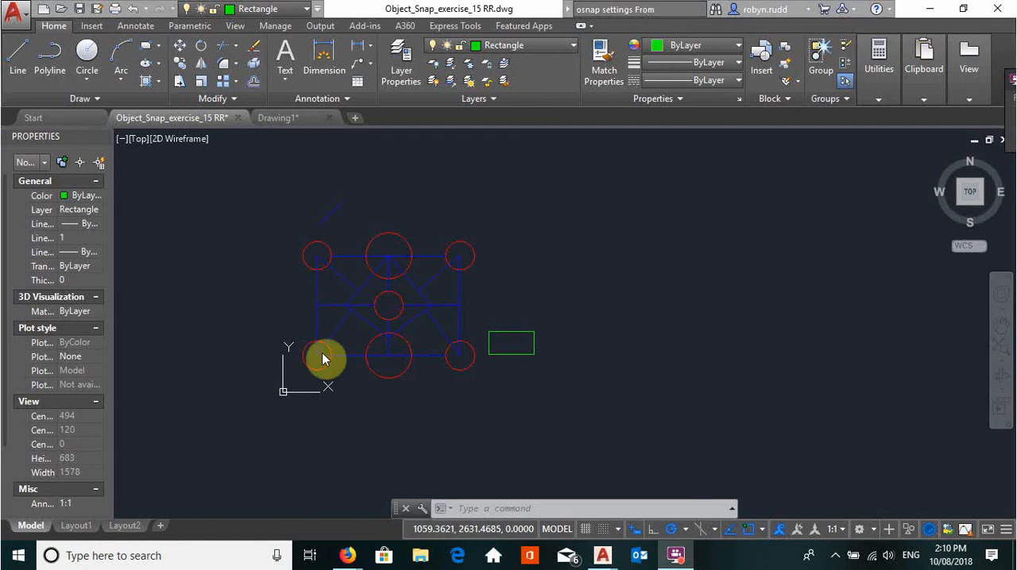
pyautogui.click(574, 46)
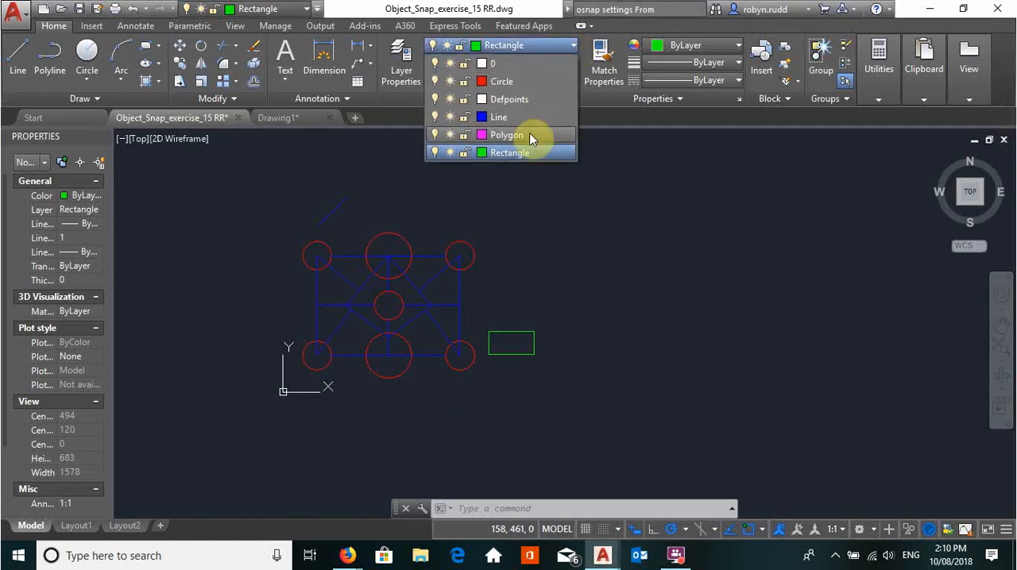
pyautogui.click(529, 135)
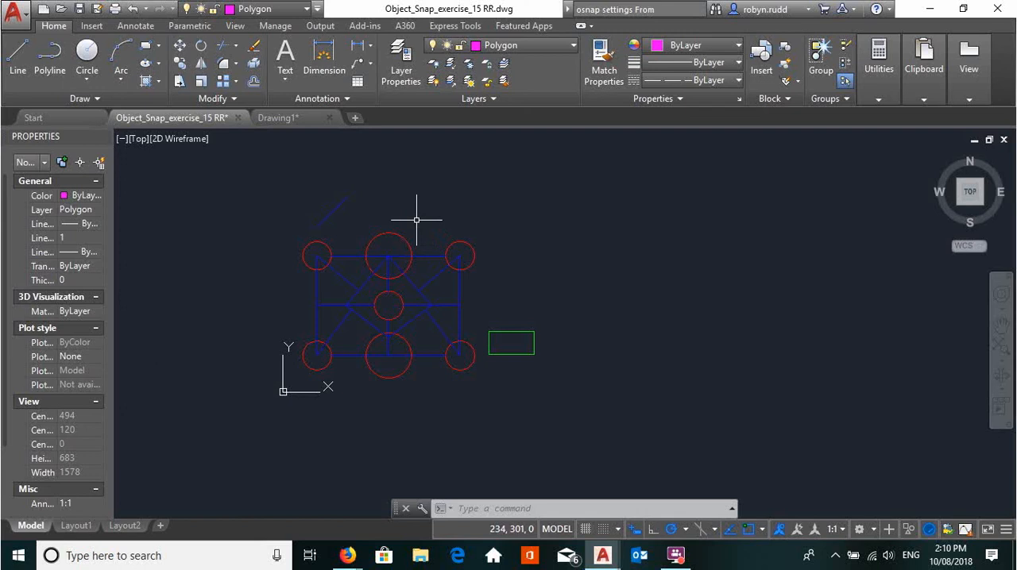
pyautogui.click(159, 48)
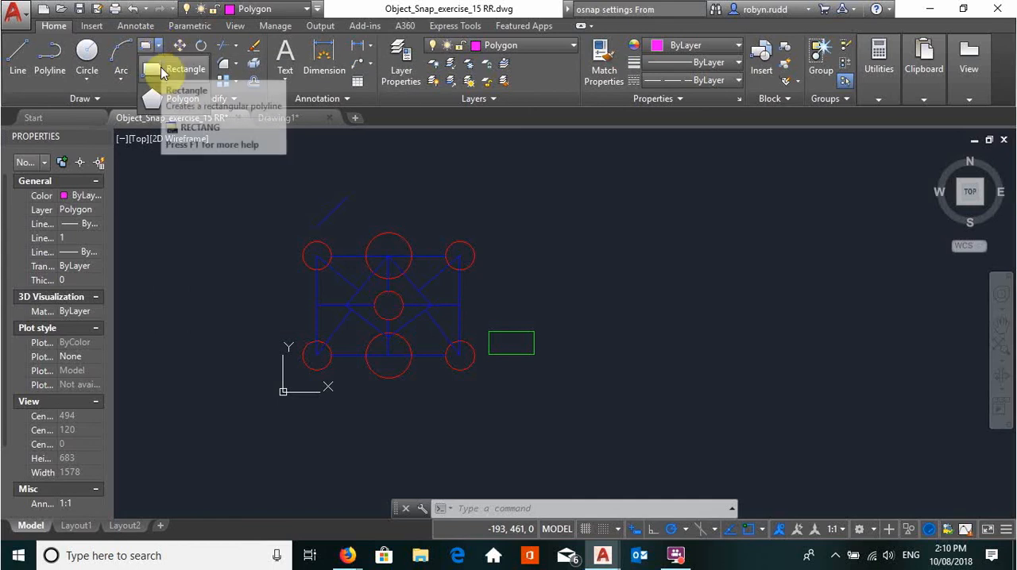
pyautogui.click(156, 104)
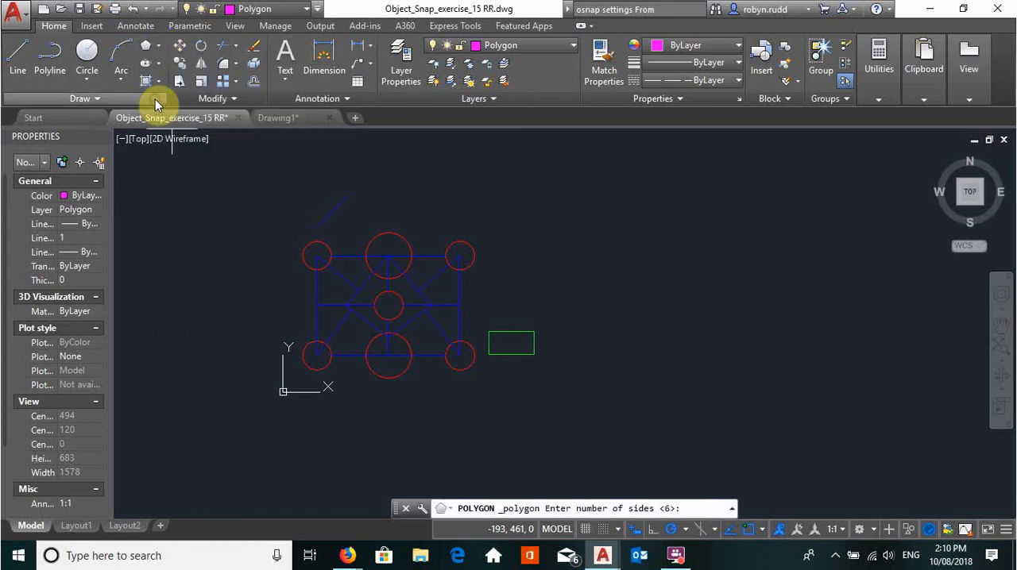
pyautogui.click(487, 214)
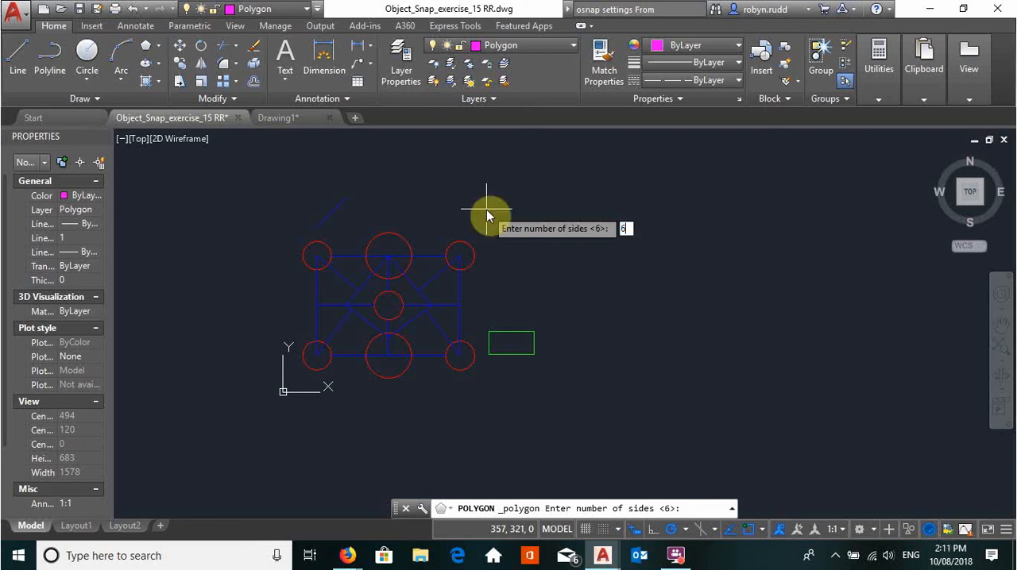
pyautogui.press('Return')
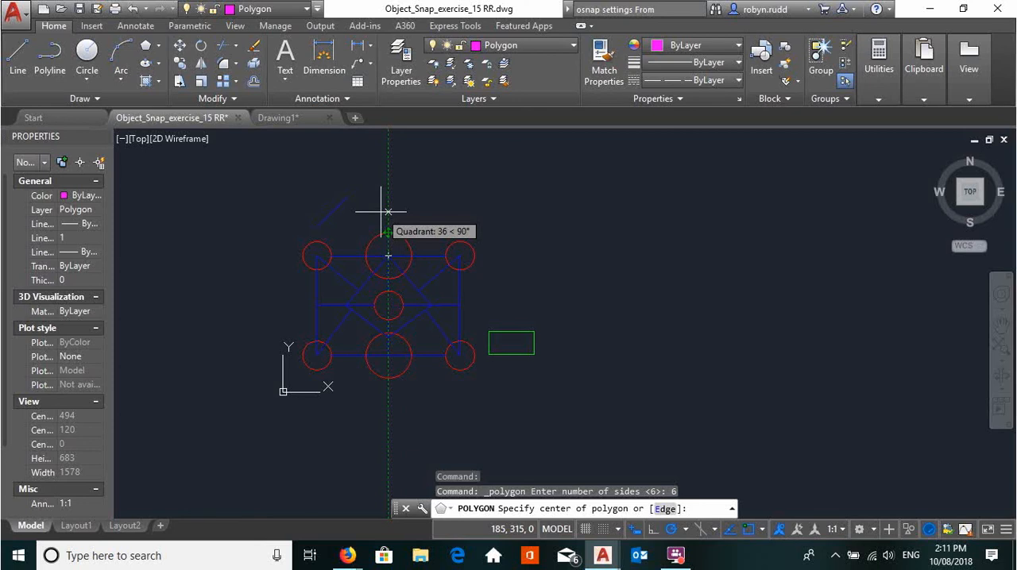
pyautogui.keyDown('shift'); pyautogui.rightClick(384, 212); pyautogui.keyUp('shift')
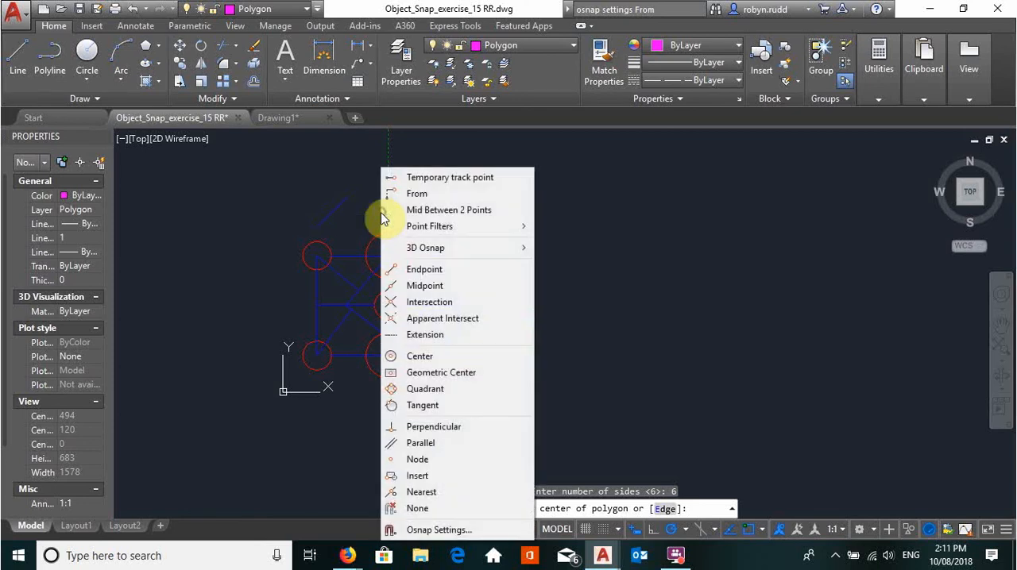
pyautogui.click(414, 179)
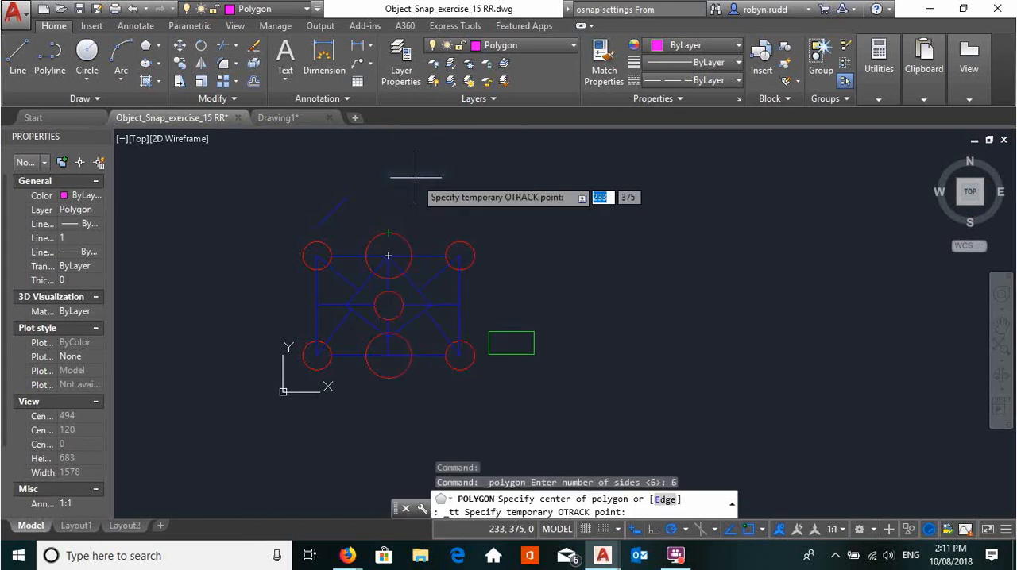
pyautogui.click(388, 235)
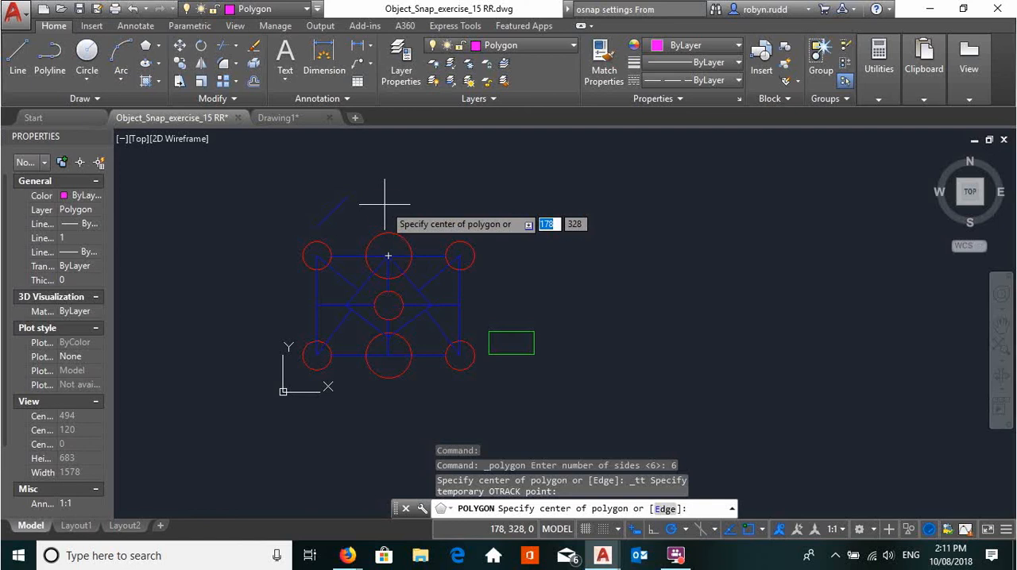
pyautogui.write('40')
pyautogui.press('Return')
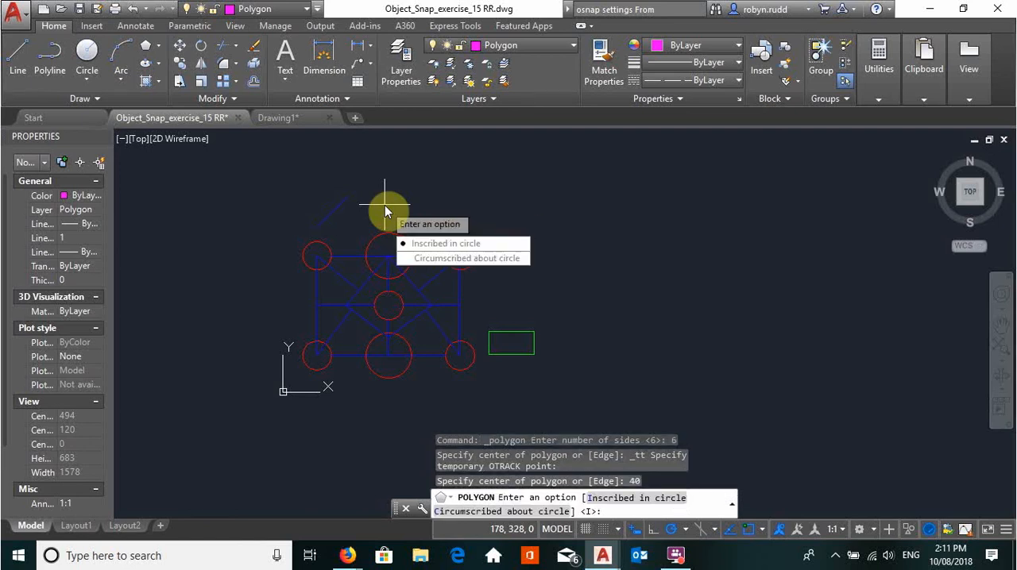
pyautogui.click(446, 246)
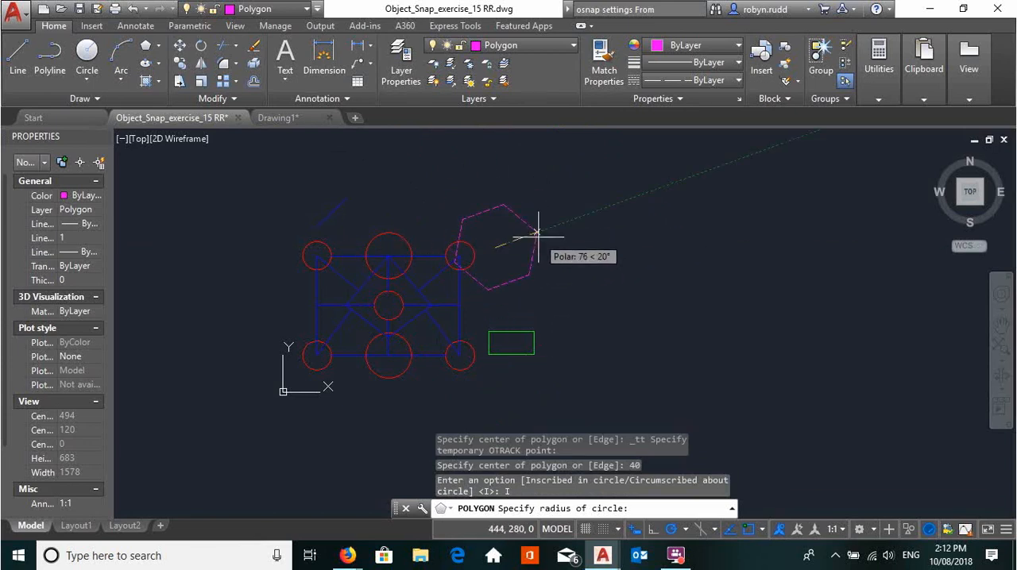
pyautogui.press('Escape')
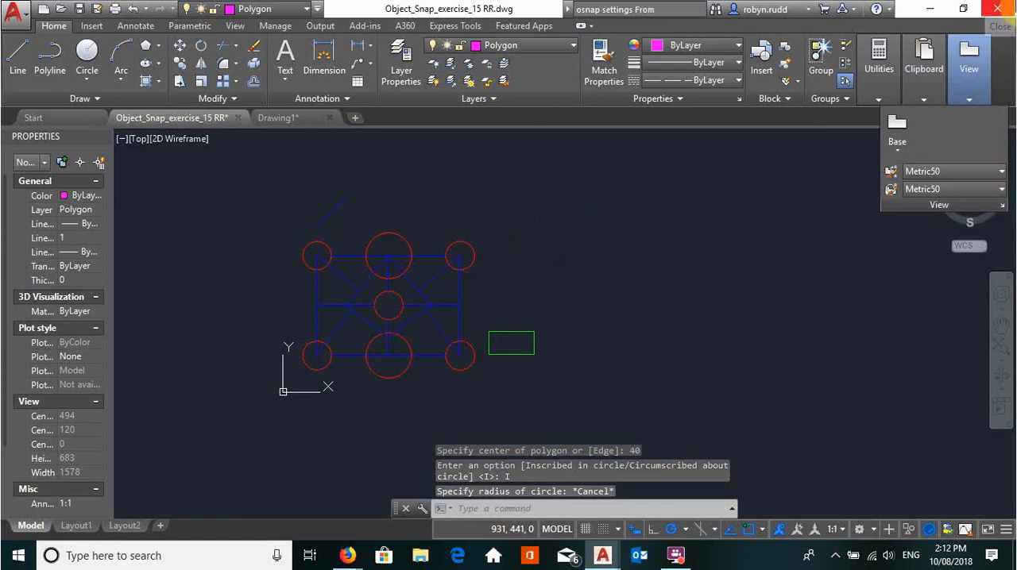
pyautogui.scroll(2, 394, 221)
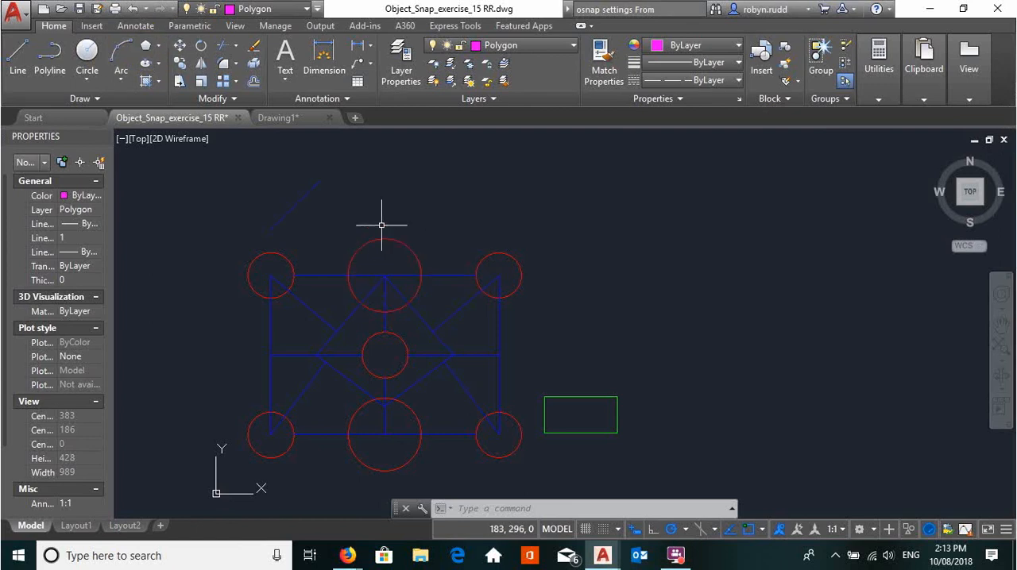
pyautogui.click(145, 46)
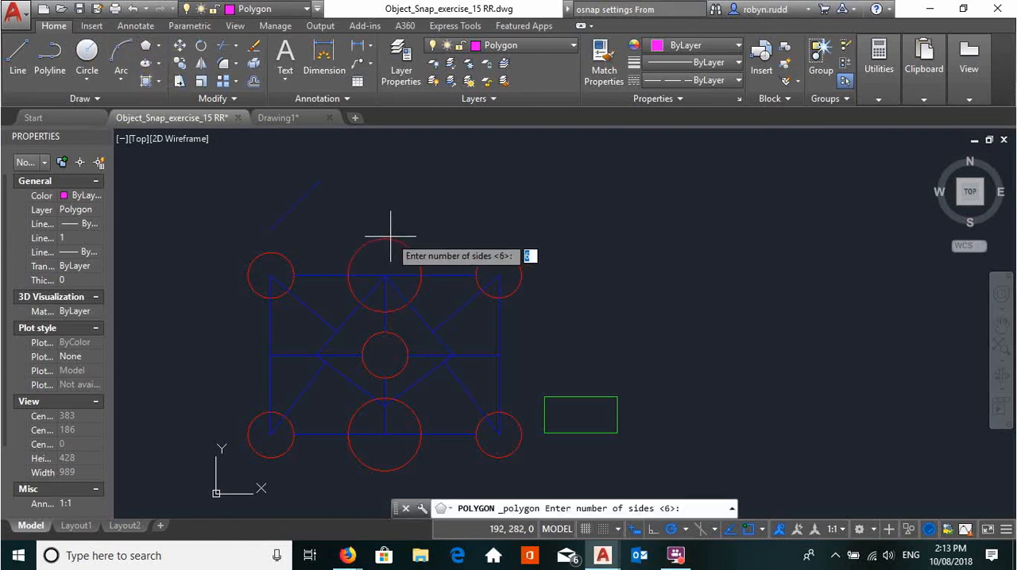
pyautogui.click(143, 44)
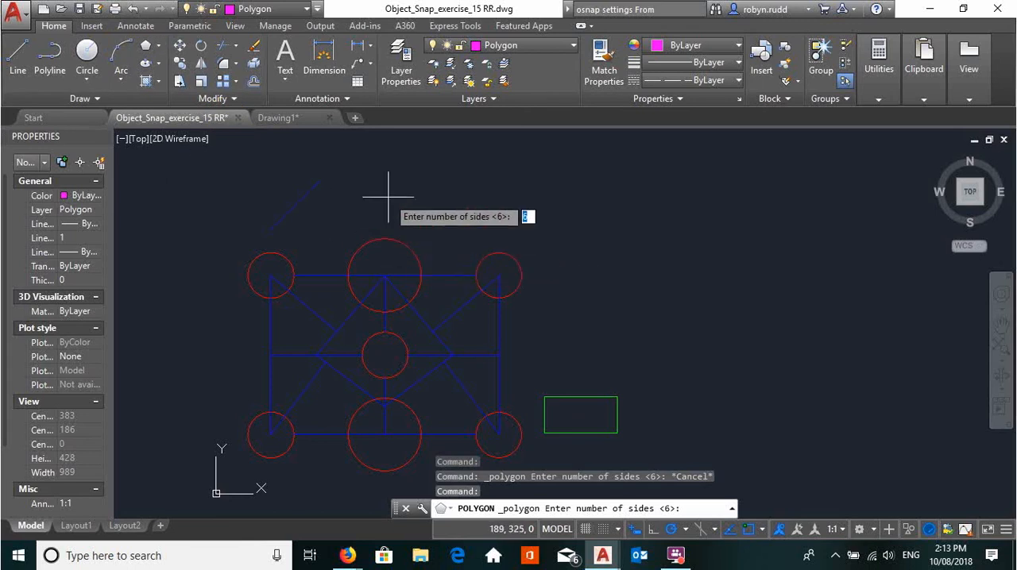
pyautogui.press('Return')
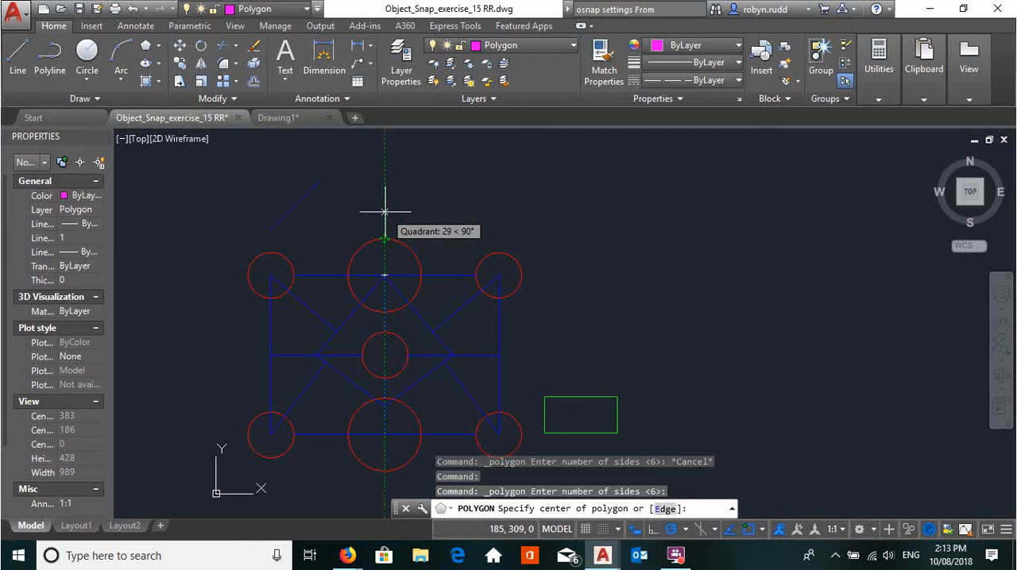
pyautogui.keyDown('shift'); pyautogui.rightClick(384, 212); pyautogui.keyUp('shift')
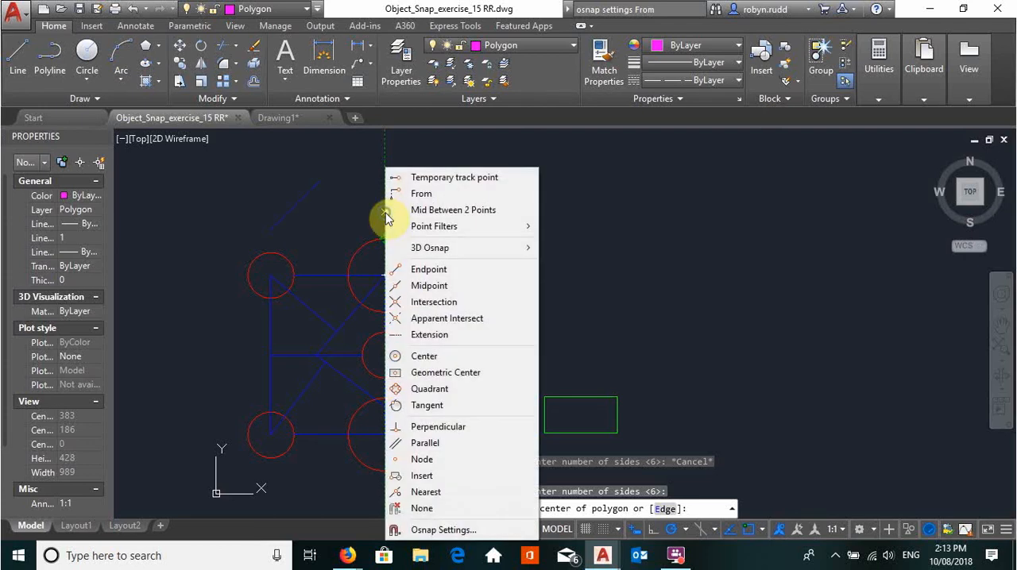
pyautogui.click(420, 176)
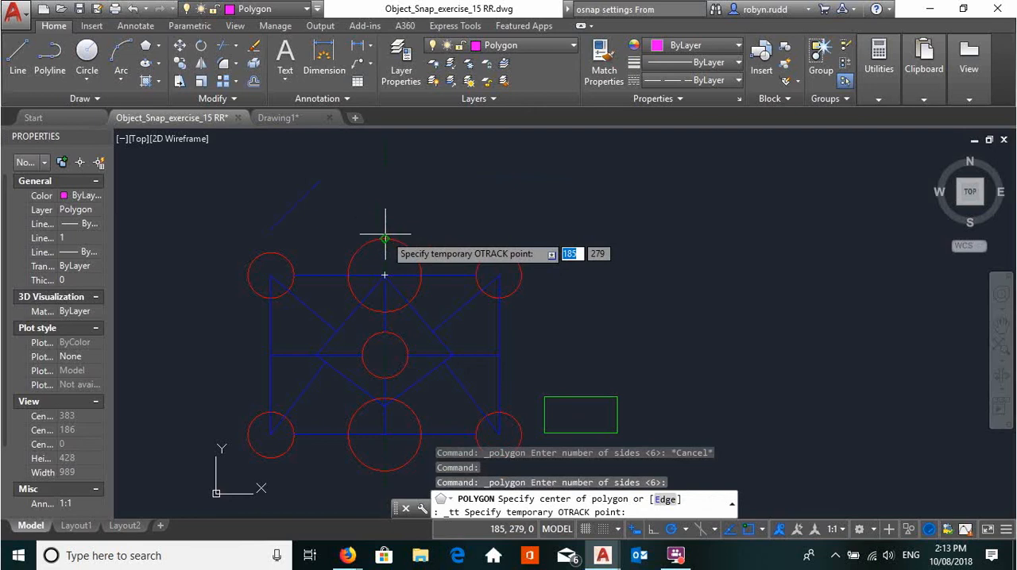
pyautogui.click(389, 230)
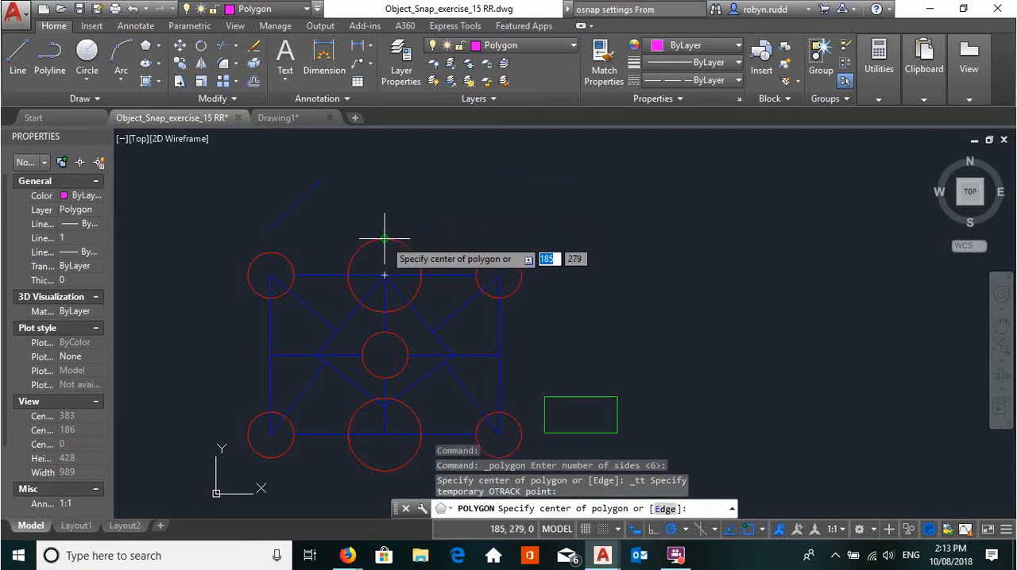
pyautogui.click(385, 230)
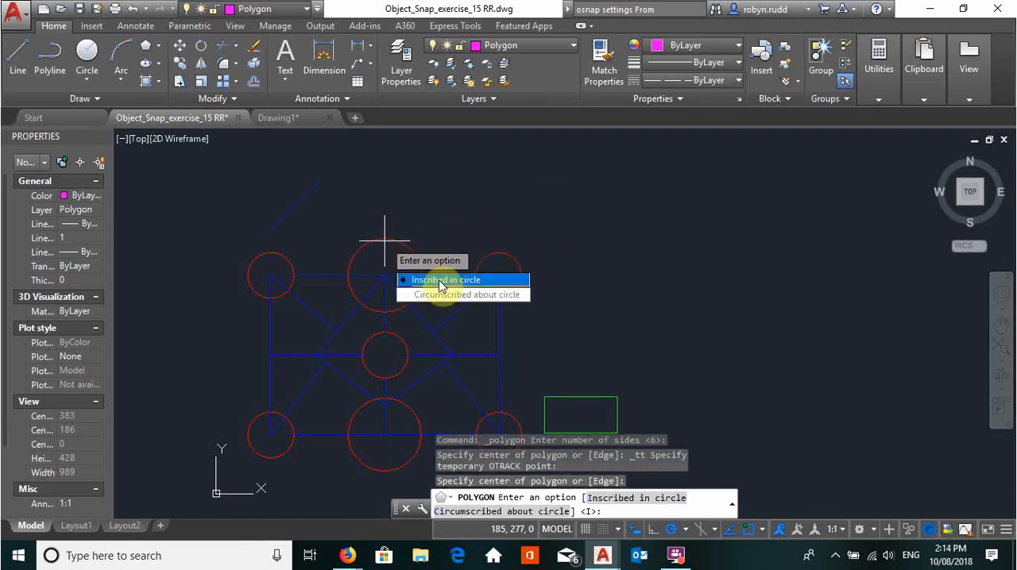
pyautogui.click(409, 280)
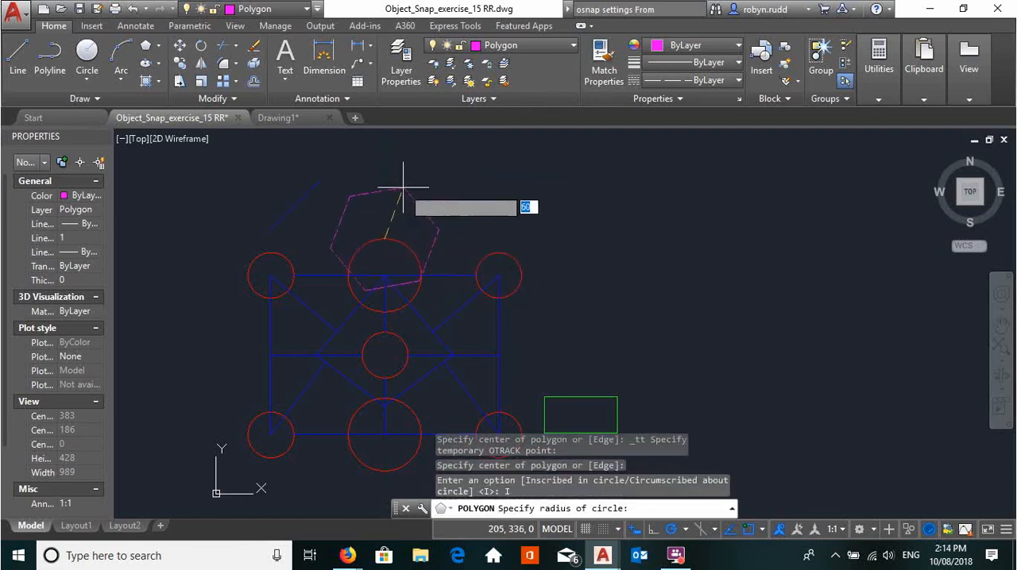
pyautogui.press('Escape')
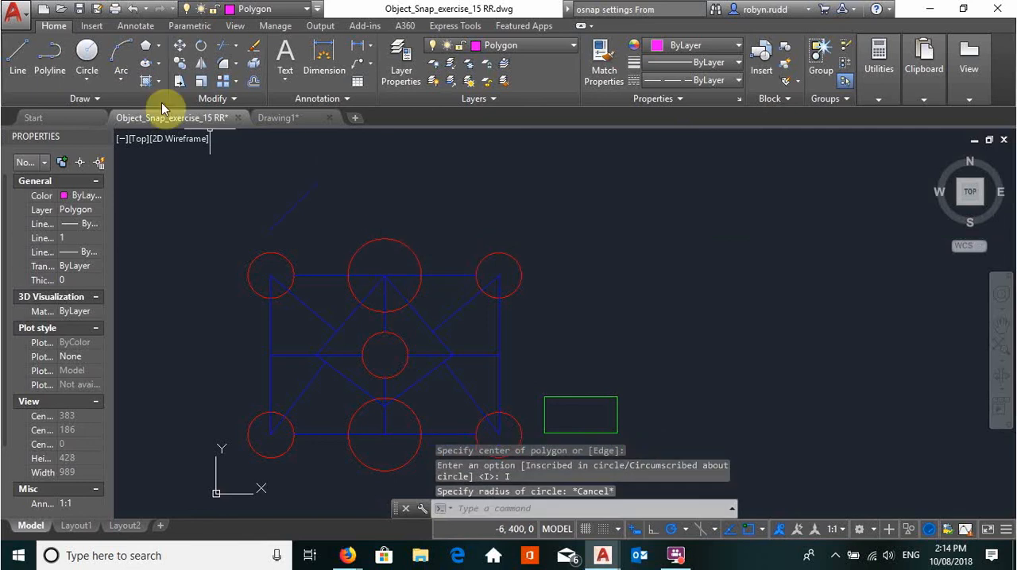
pyautogui.click(148, 50)
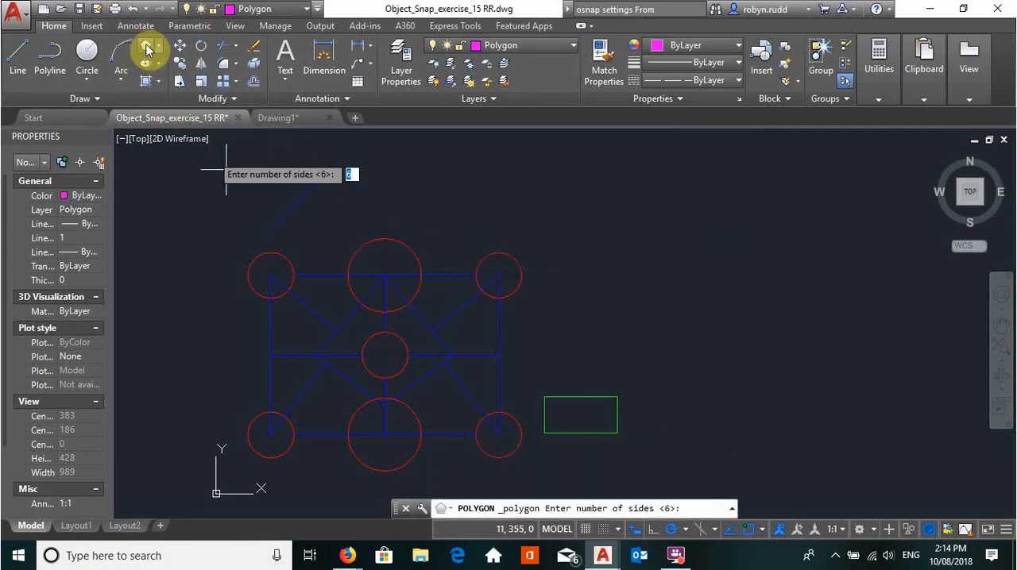
pyautogui.press('Return')
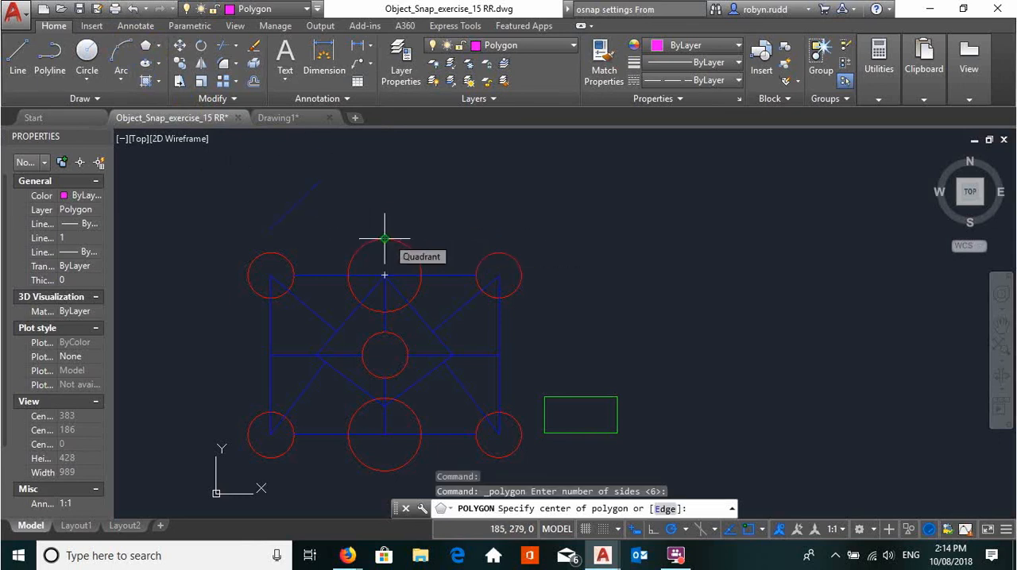
pyautogui.click(384, 238)
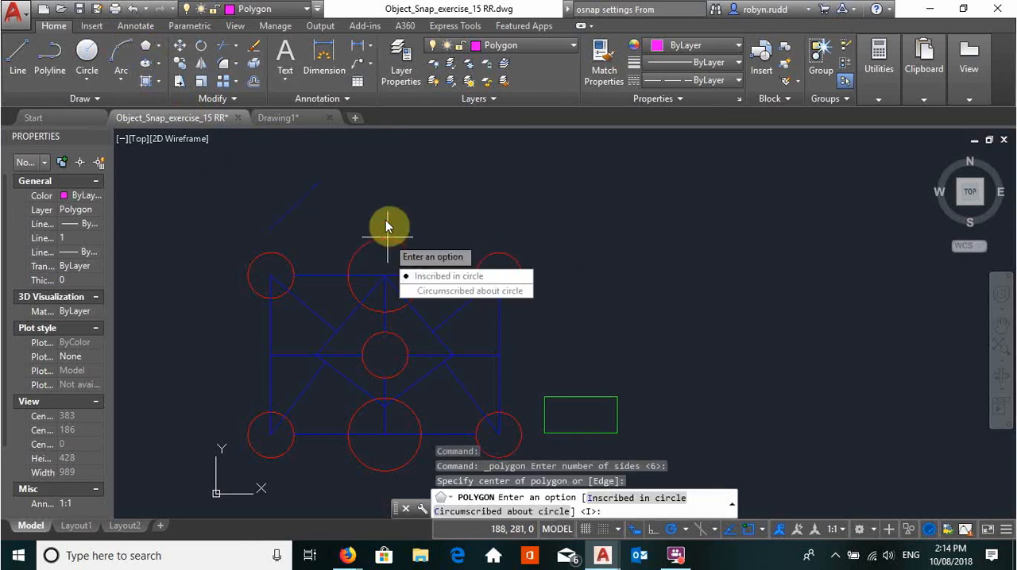
pyautogui.click(425, 278)
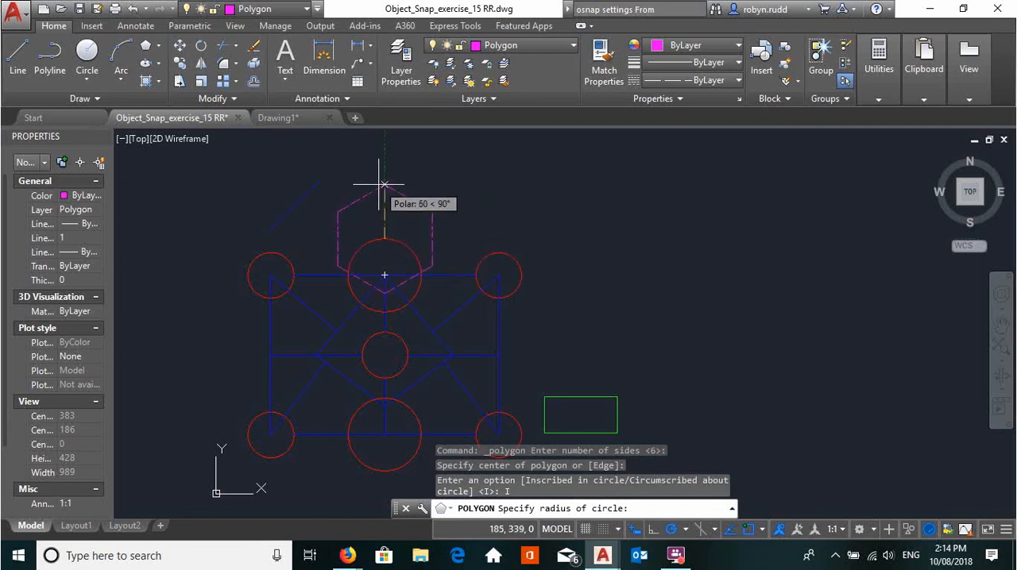
pyautogui.press('Escape')
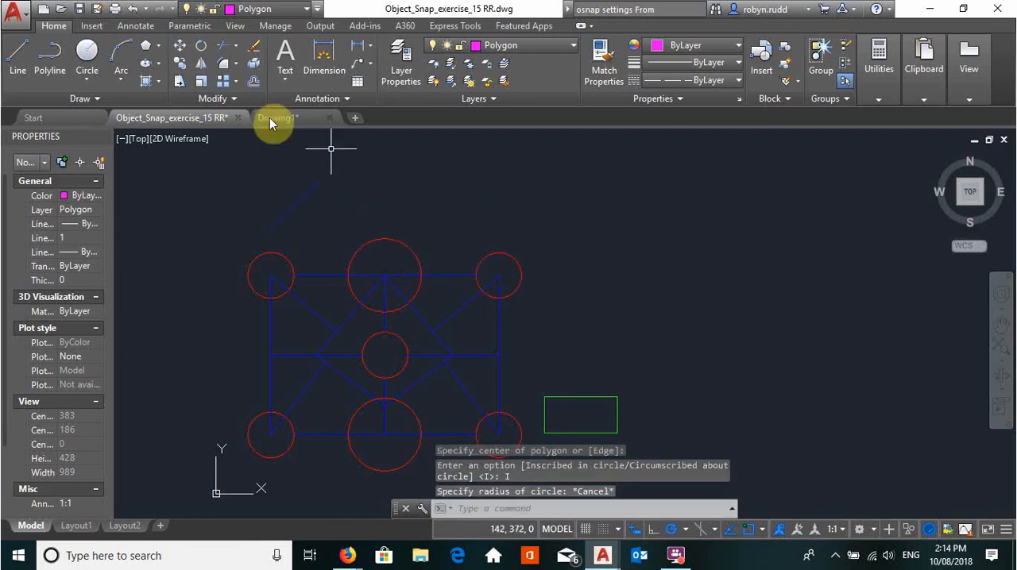
# - Draw a six-sided polygon inscribed in a circle of radius 25, centred 40 above the top quadrant of the upper large circle with object snap tracking
pyautogui.click(146, 52)
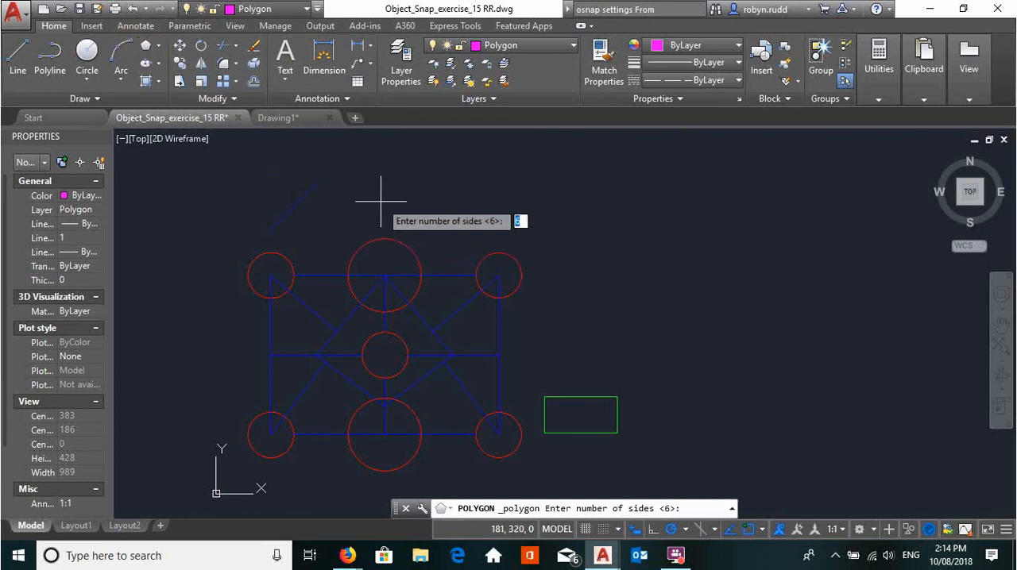
pyautogui.press('Return')
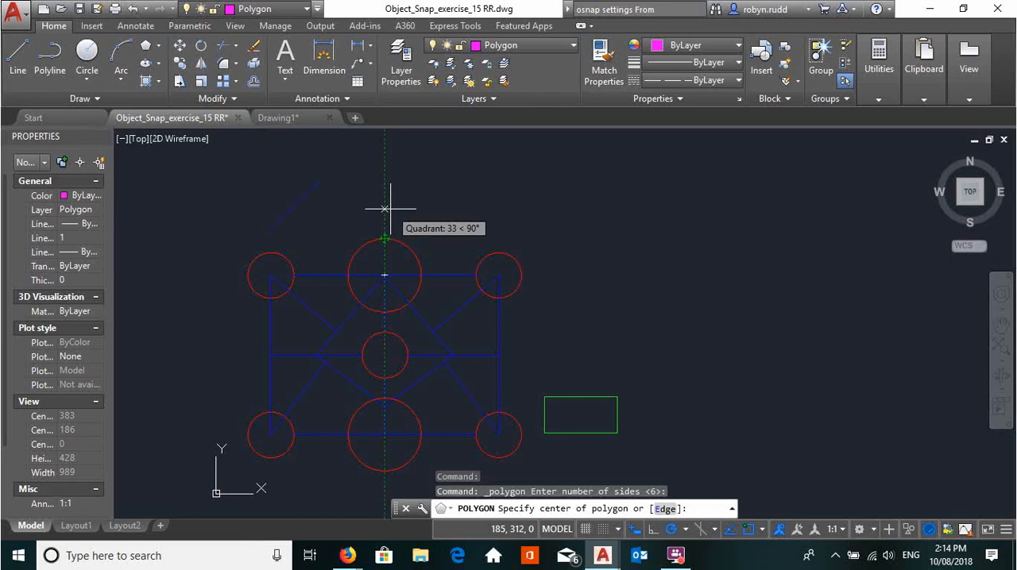
pyautogui.write('40')
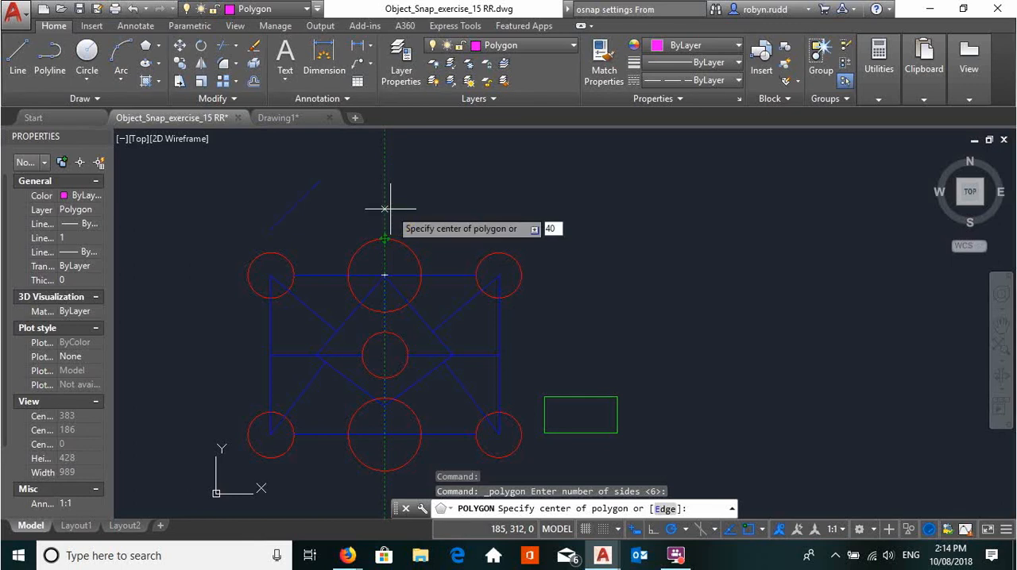
pyautogui.press('Return')
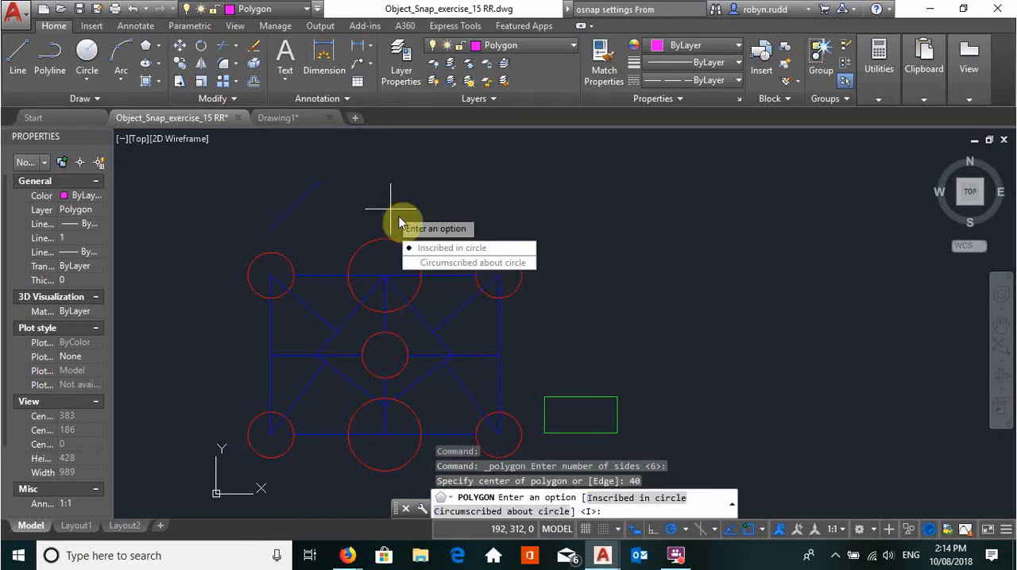
pyautogui.click(451, 248)
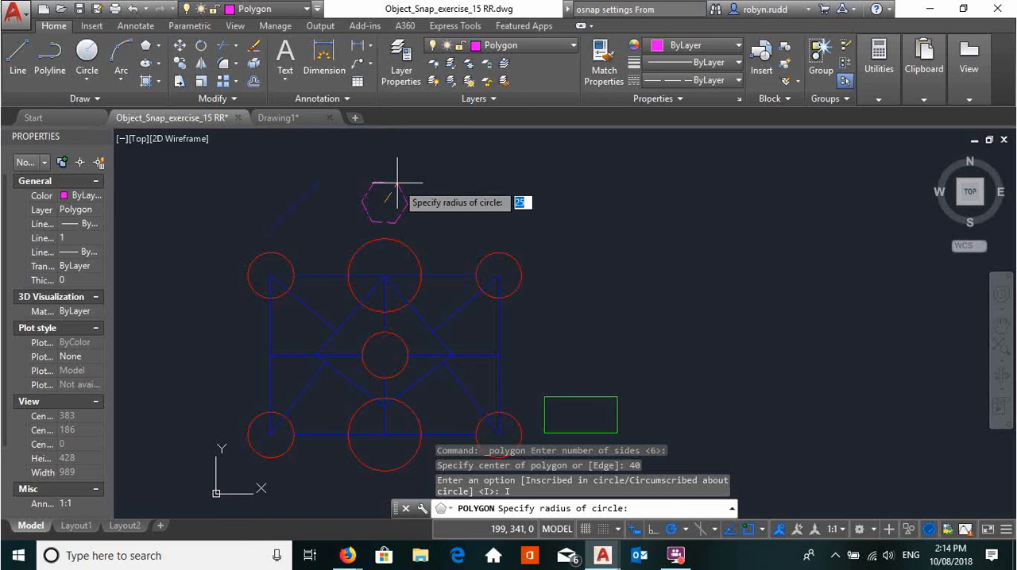
pyautogui.write('25')
pyautogui.press('Return')
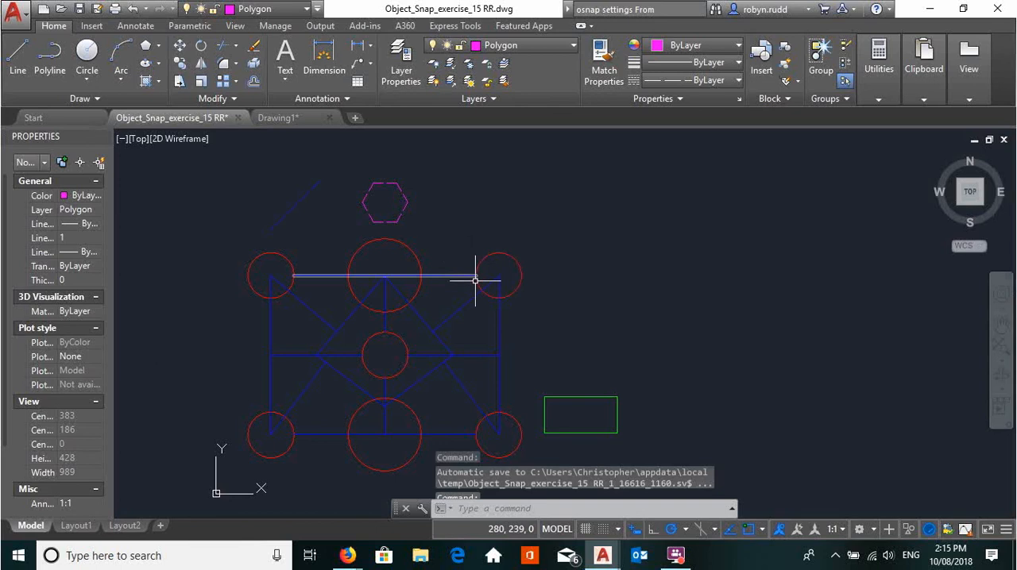
pyautogui.press('Escape')
pyautogui.press('Escape')
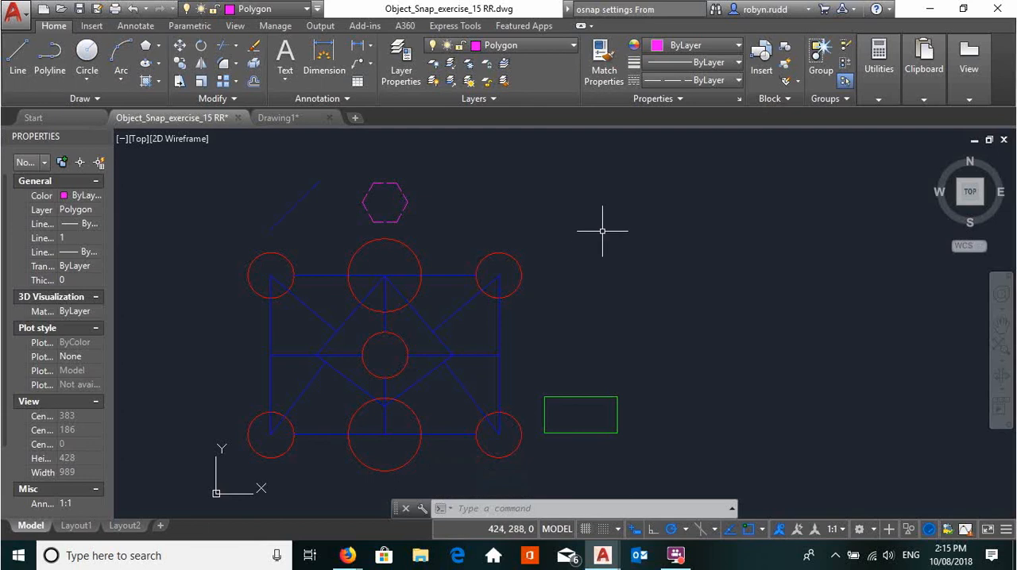
# - Make Circle the current layer and start a circle defined by its center point
pyautogui.click(569, 45)
pyautogui.click(539, 84)
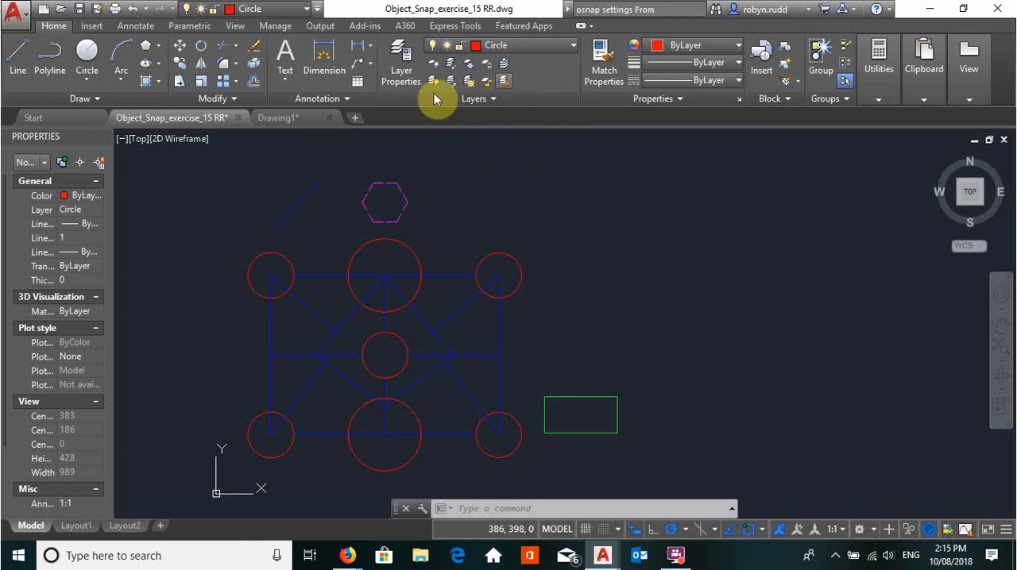
pyautogui.click(87, 52)
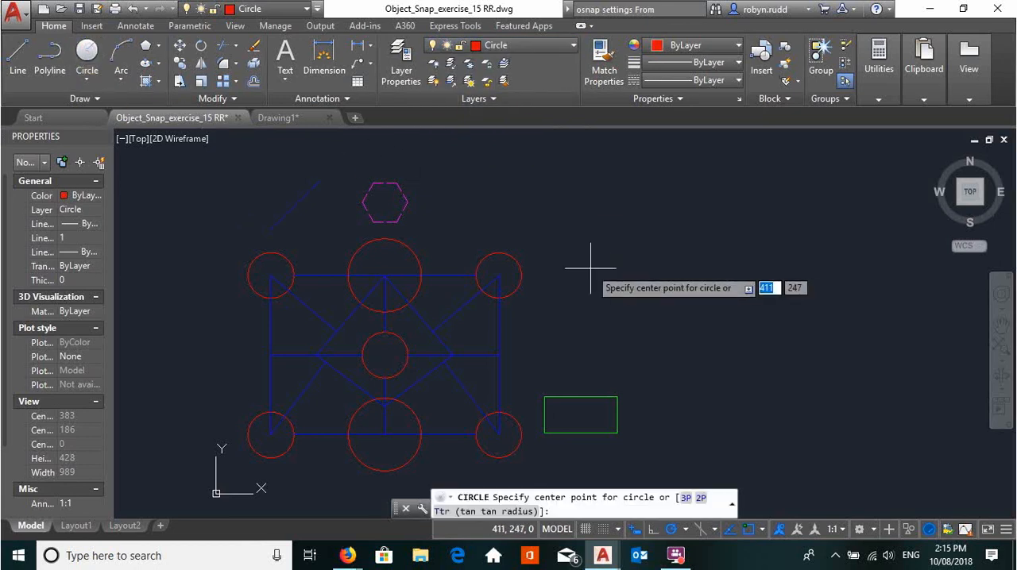
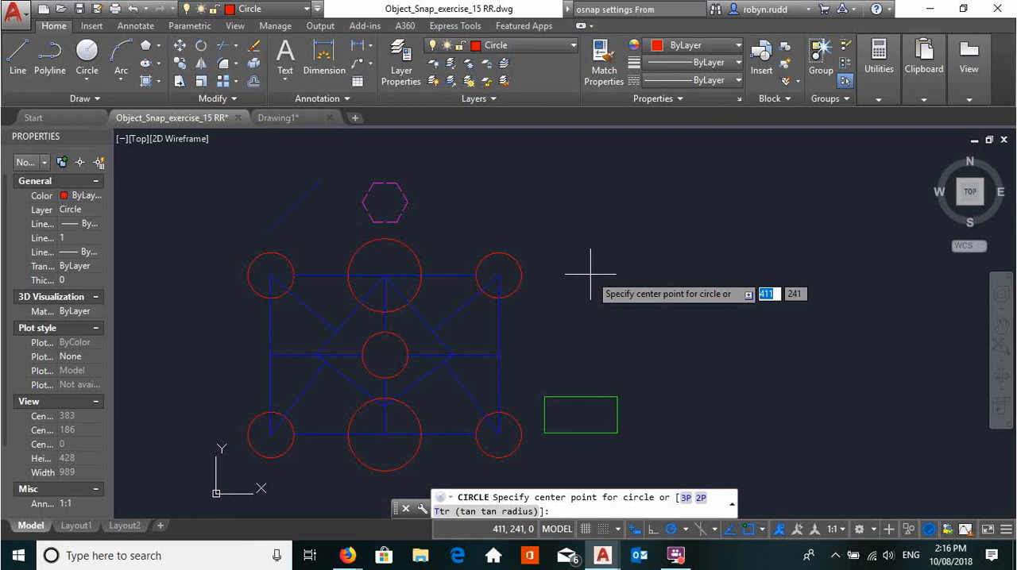
# - Draw a circle of radius 20 in the empty area to the right of the drawing's upper-right circle
pyautogui.click(590, 274)
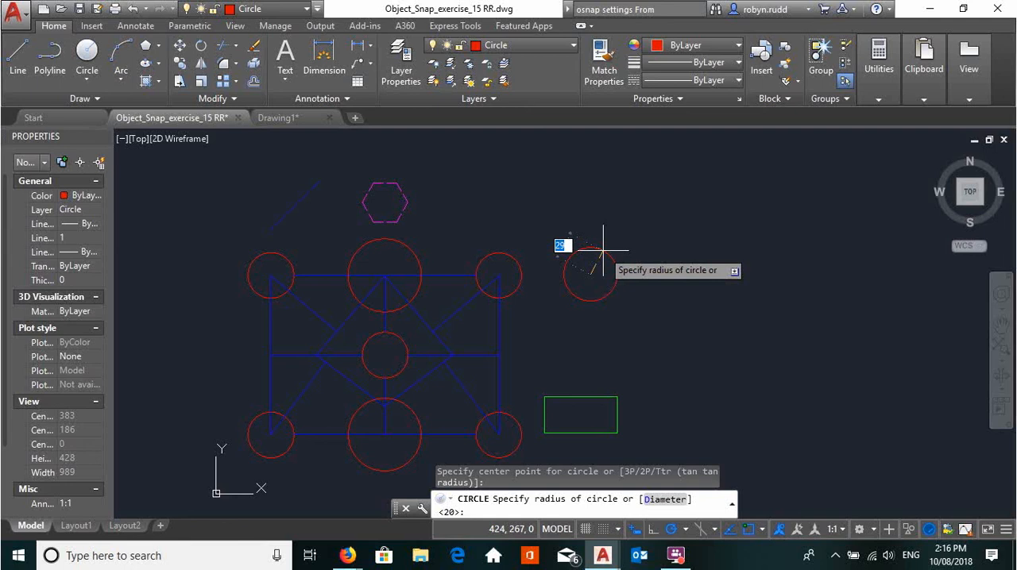
pyautogui.write('20')
pyautogui.press('Return')
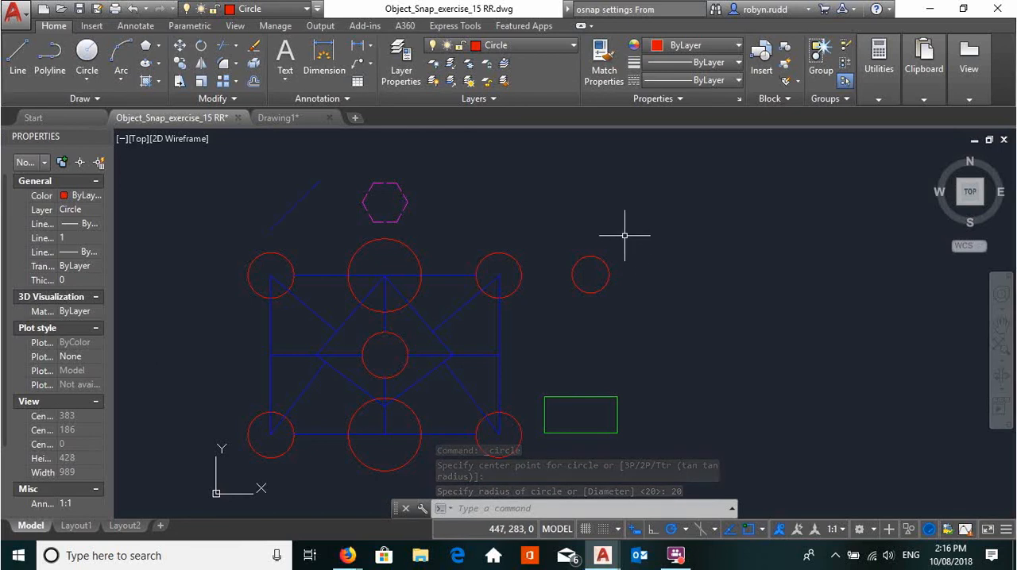
# - Move the new circle by its center to a point offset 100,50 from the blue rectangle's upper-right corner, using the From snap
pyautogui.click(181, 50)
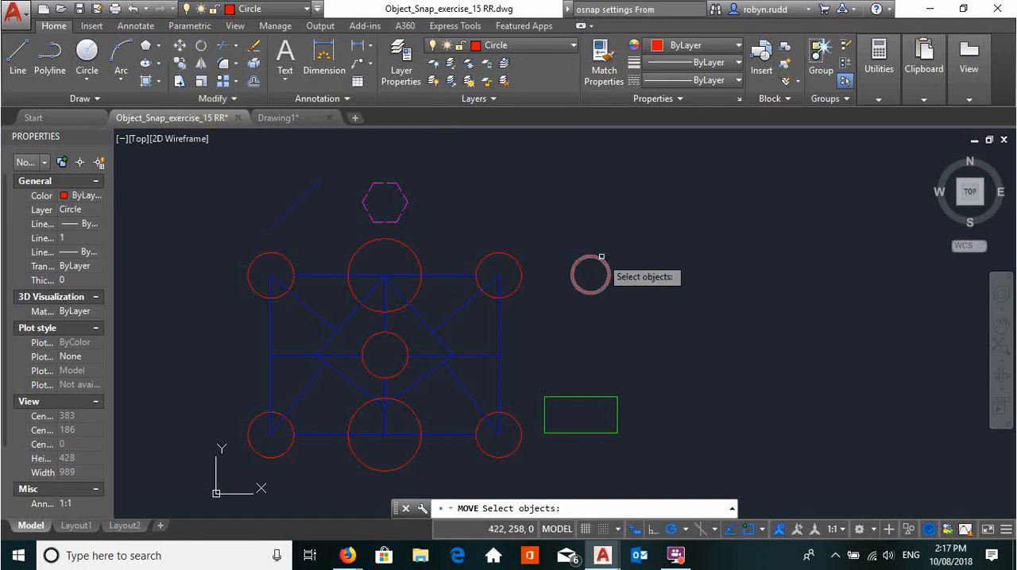
pyautogui.click(636, 229)
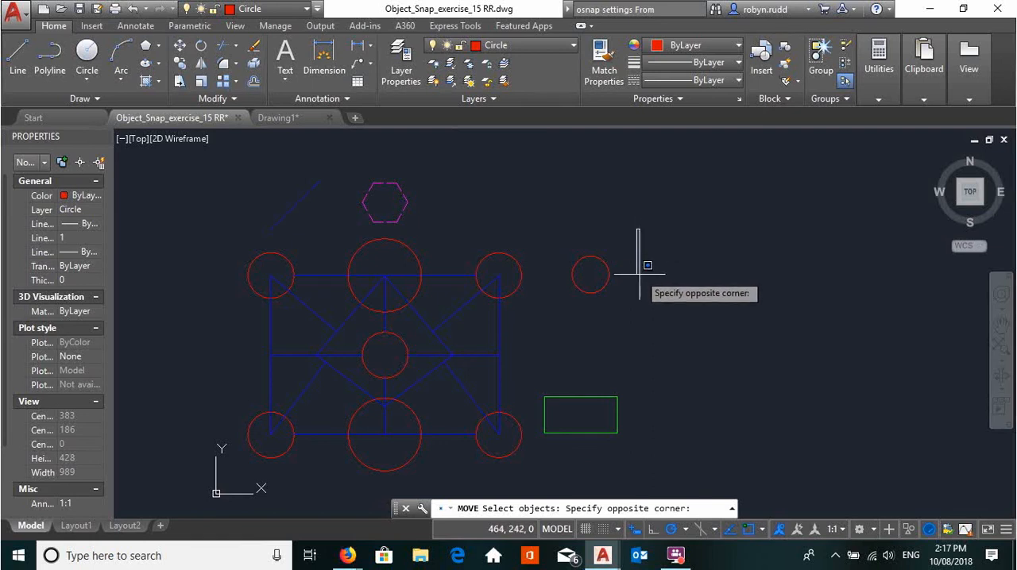
pyautogui.click(558, 310)
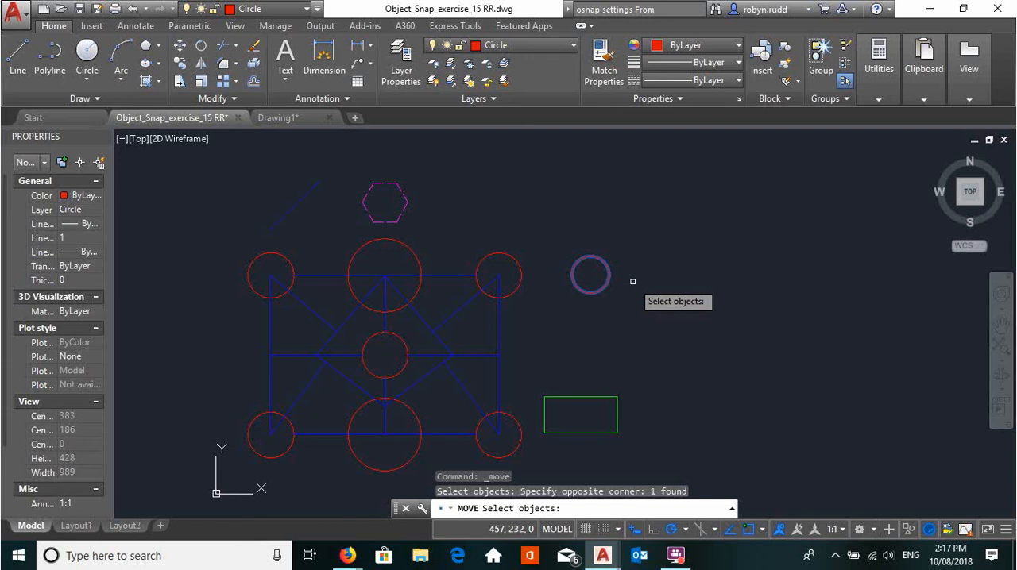
pyautogui.press('Return')
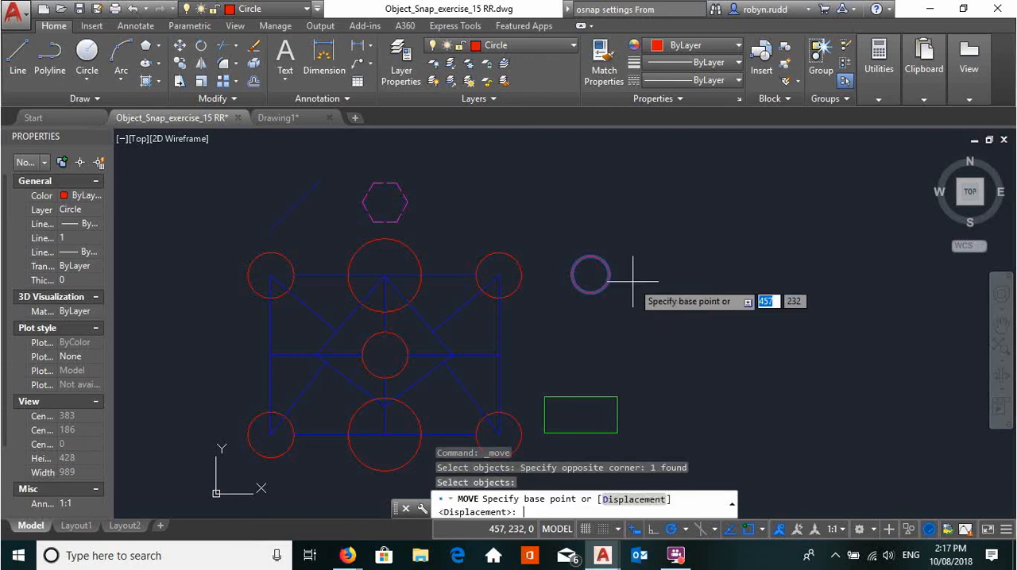
pyautogui.click(591, 274)
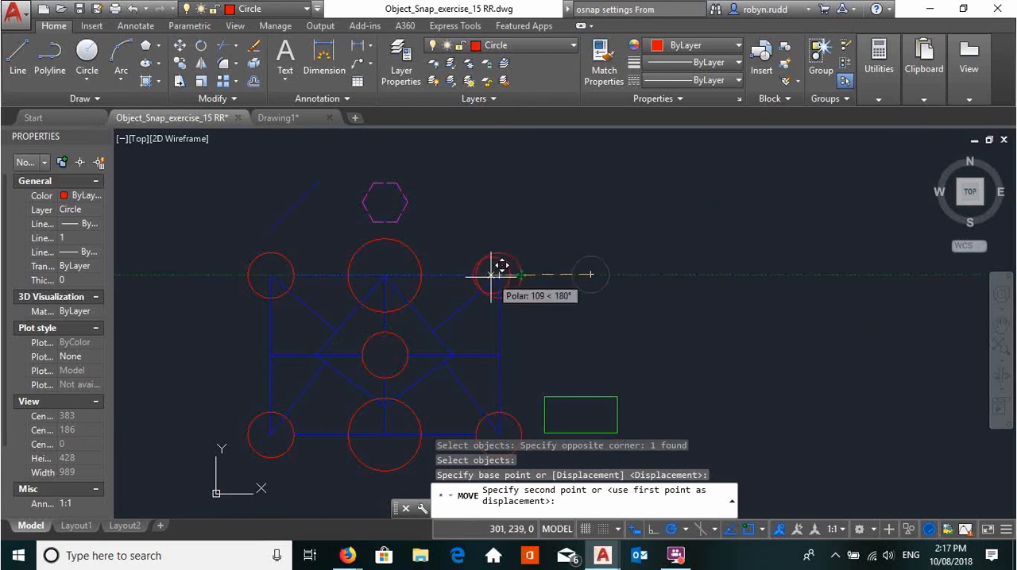
pyautogui.keyDown('shift'); pyautogui.rightClick(541, 238); pyautogui.keyUp('shift')
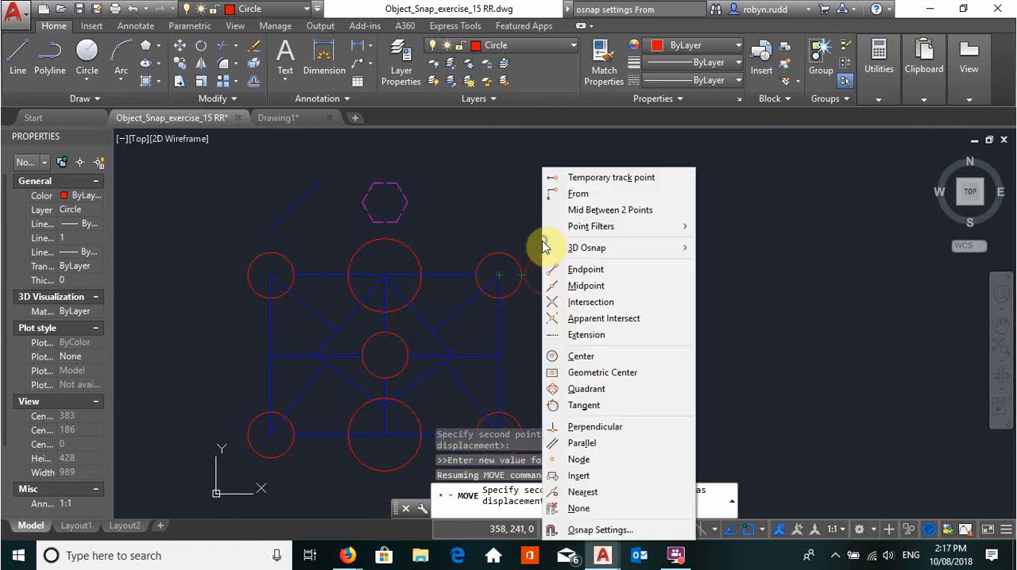
pyautogui.click(578, 193)
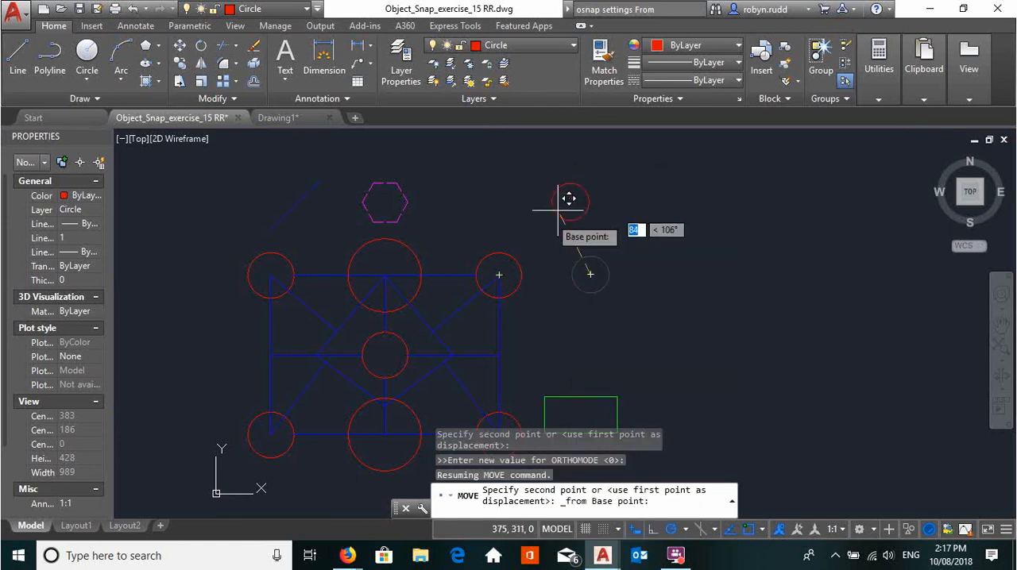
pyautogui.click(498, 275)
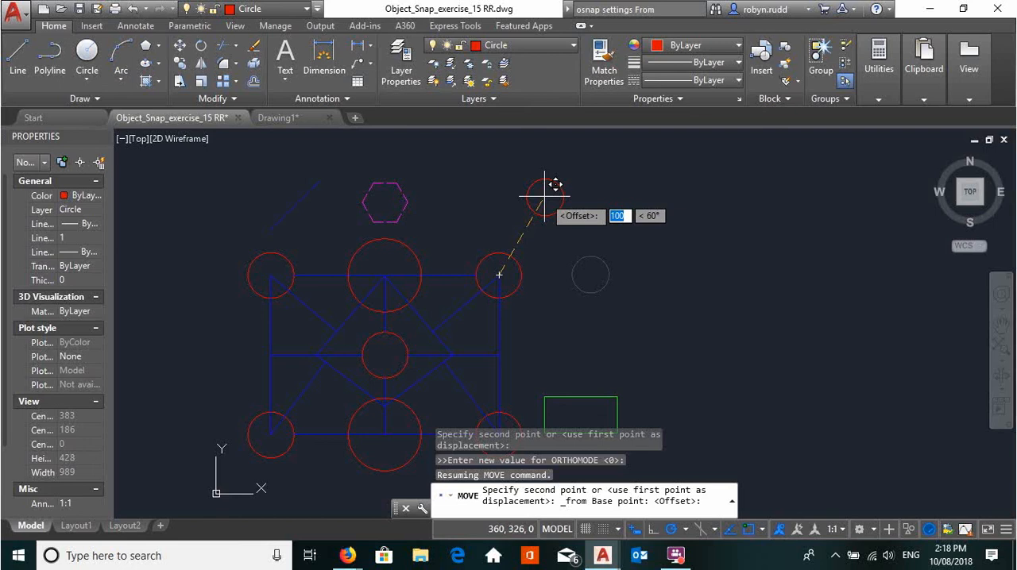
pyautogui.click(545, 201)
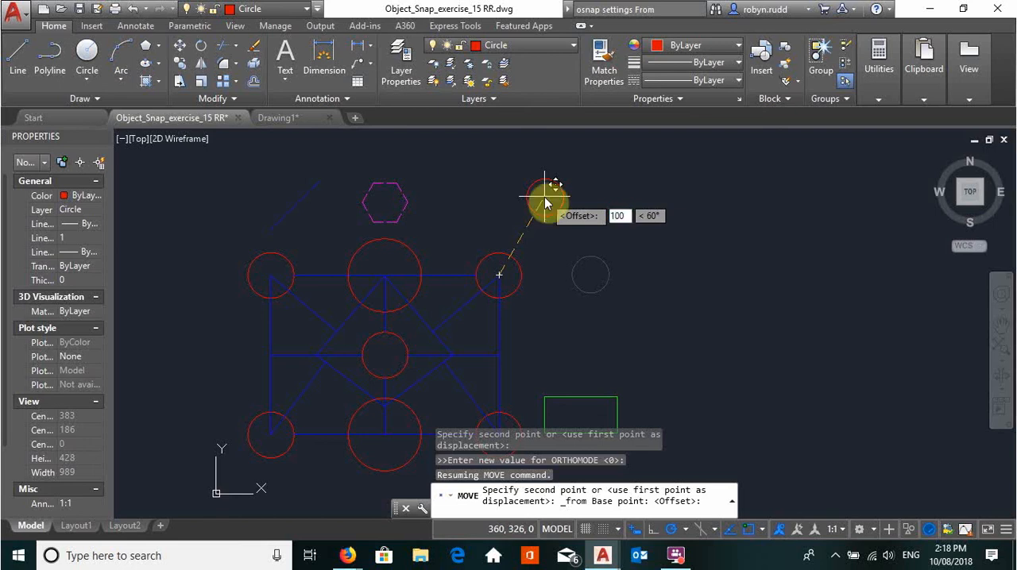
pyautogui.press('Tab')
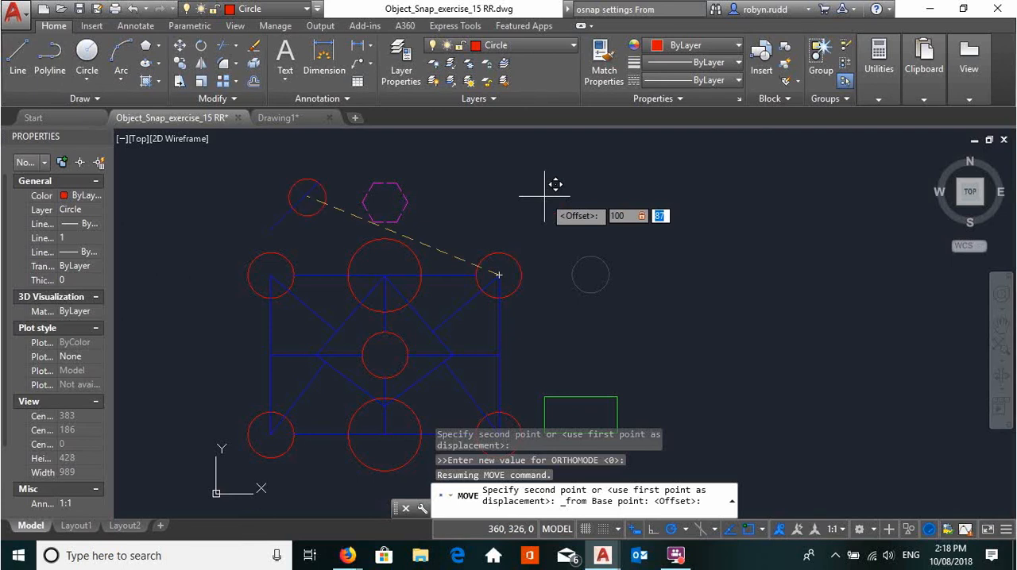
pyautogui.write('50')
pyautogui.press('Return')
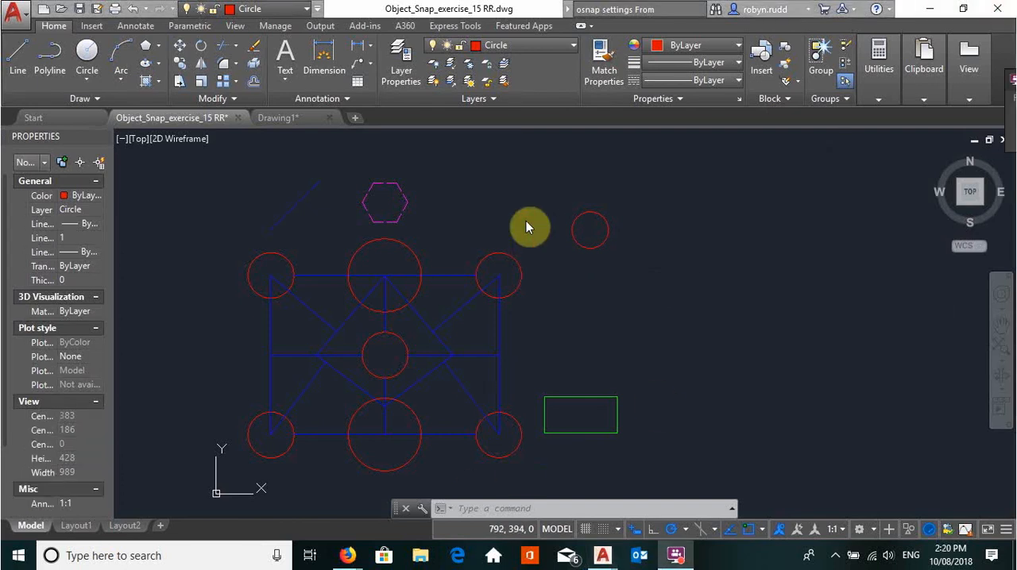
# - Make Line the current layer and set the polar tracking angle to 30 degrees
pyautogui.click(571, 46)
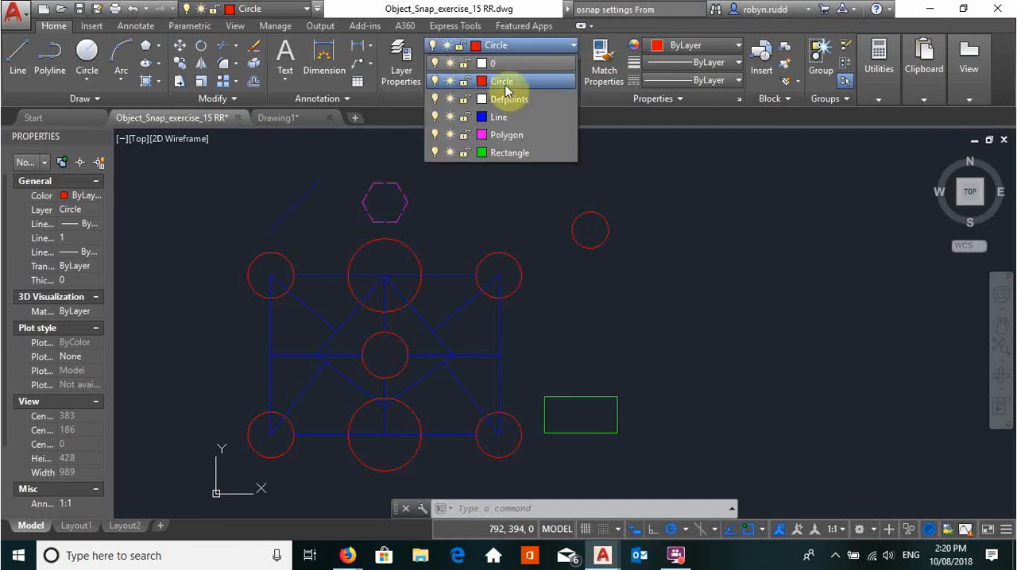
pyautogui.click(500, 118)
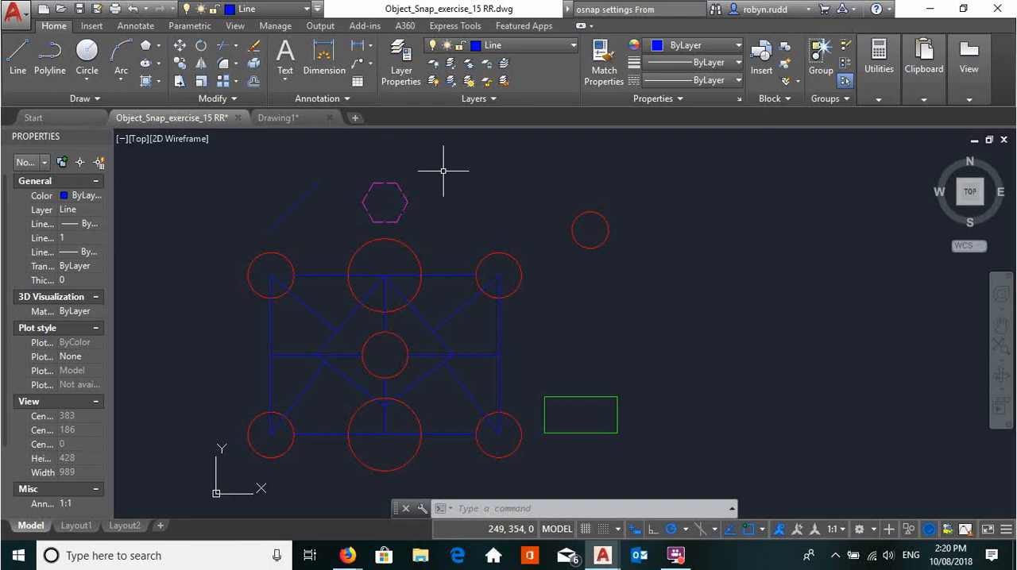
pyautogui.click(14, 65)
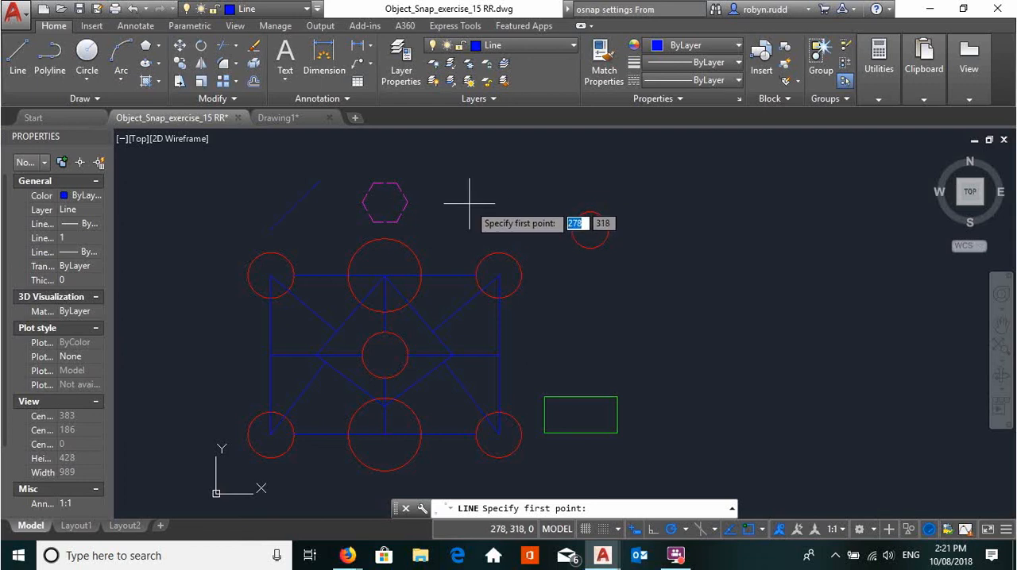
pyautogui.click(687, 530)
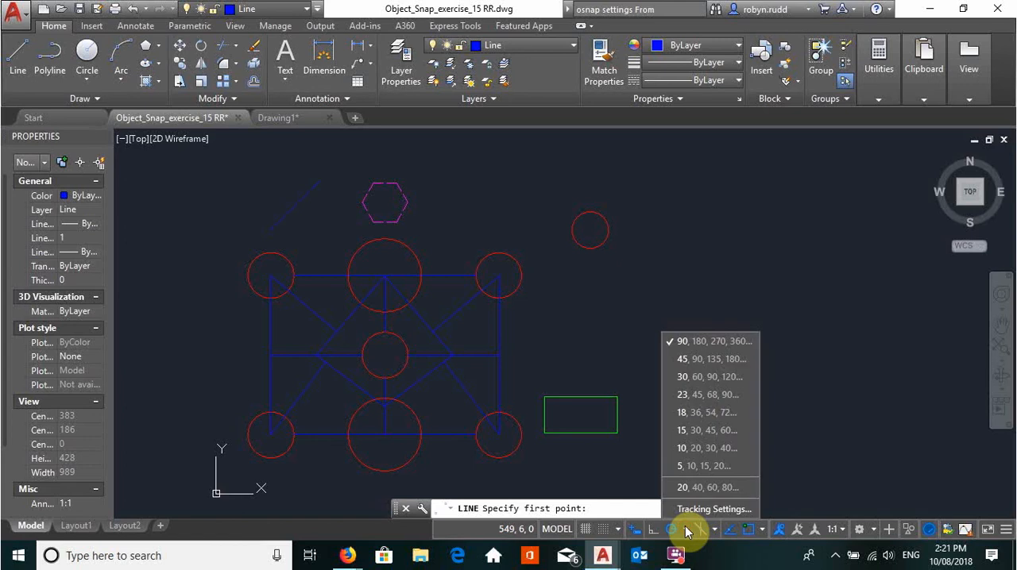
pyautogui.click(708, 380)
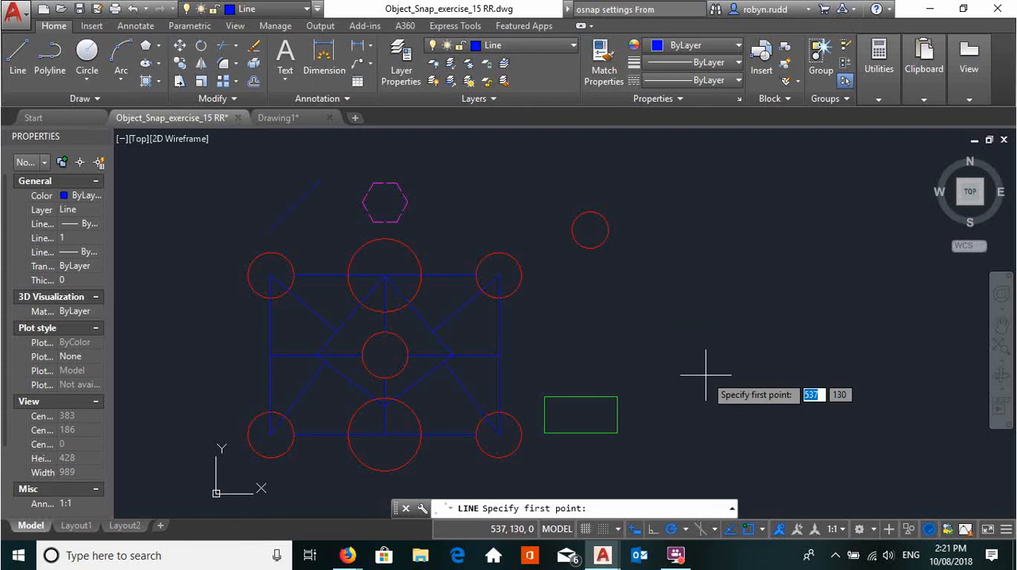
pyautogui.click(686, 530)
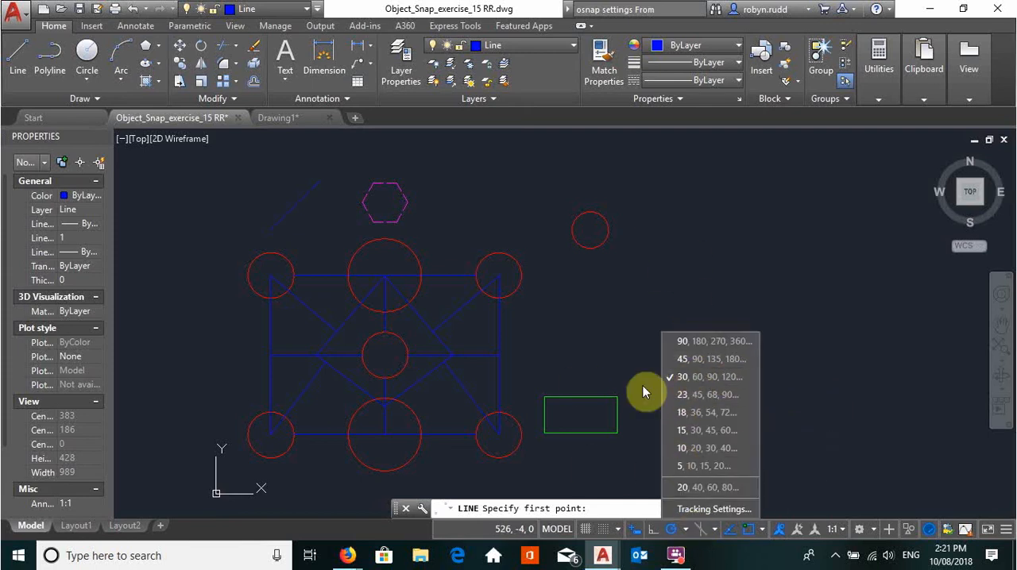
pyautogui.click(633, 342)
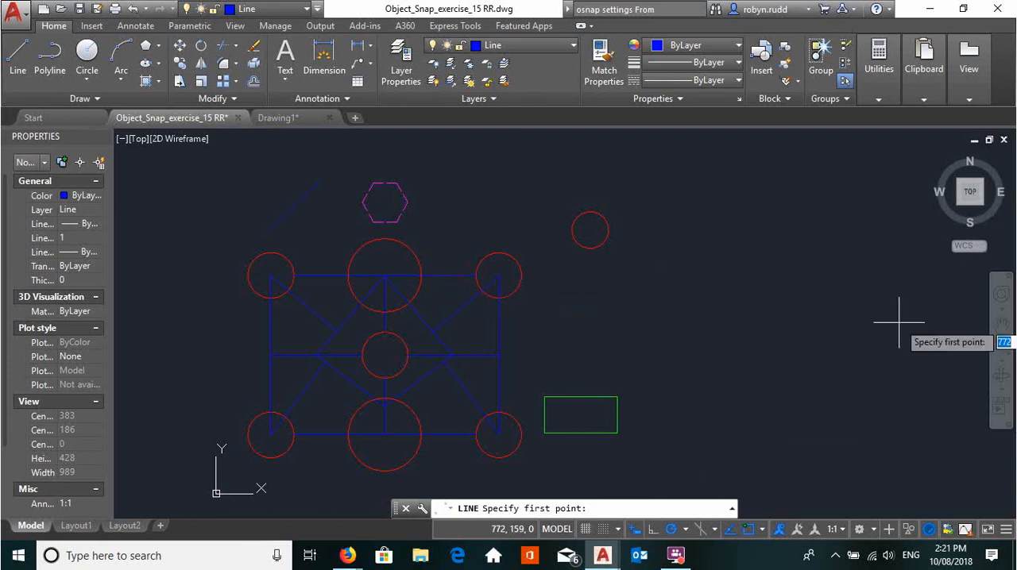
# - Draw a long horizontal line to the right, starting 35 from the hexagon's right vertex along the 30-degree tracking path
pyautogui.click(18, 59)
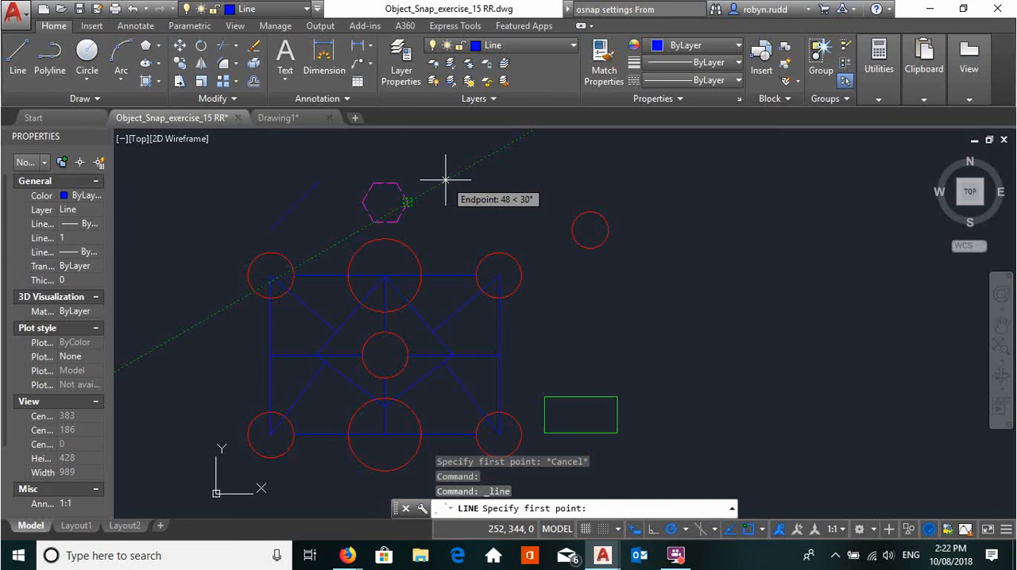
pyautogui.write('35')
pyautogui.press('Return')
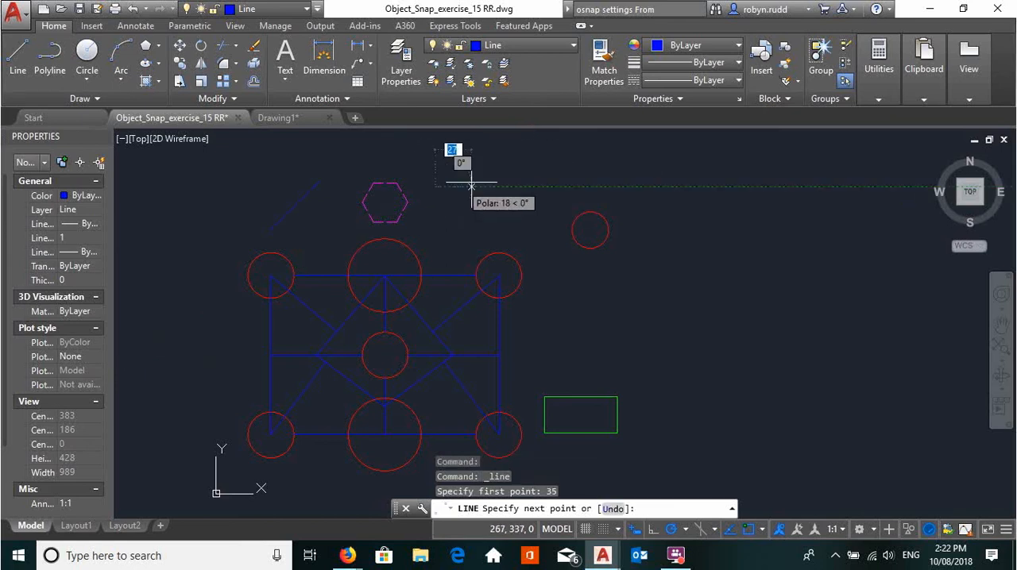
pyautogui.click(768, 188)
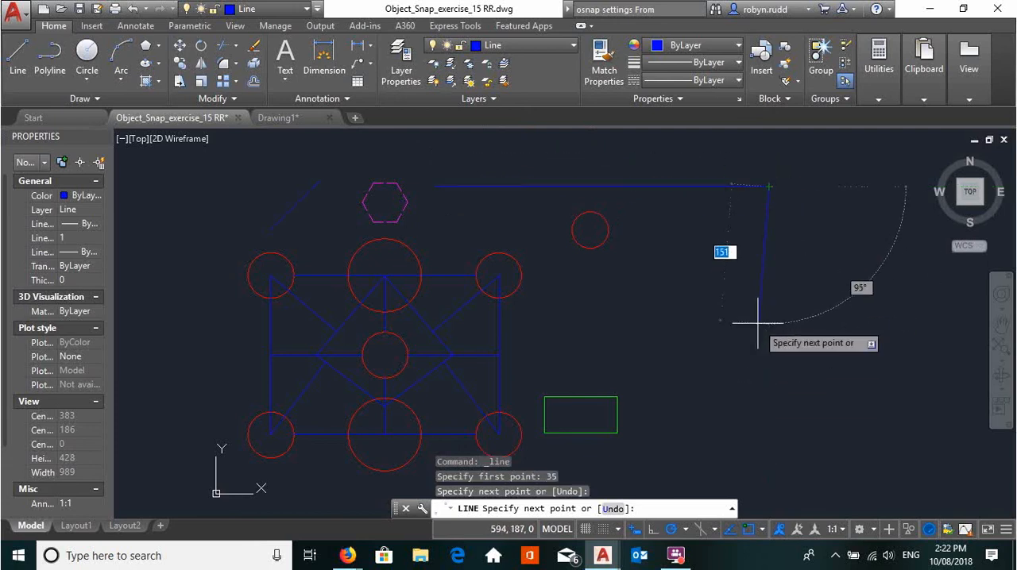
pyautogui.press('Escape')
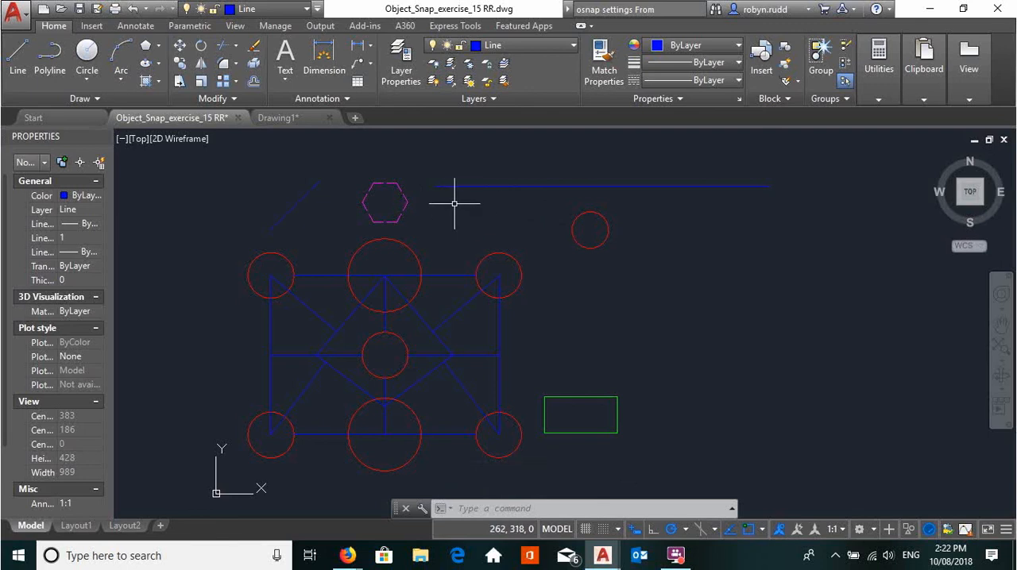
# - On the Circle layer, draw a radius 20 circle centred midway between the new line's left end and the blue rectangle's upper-right corner
pyautogui.click(568, 45)
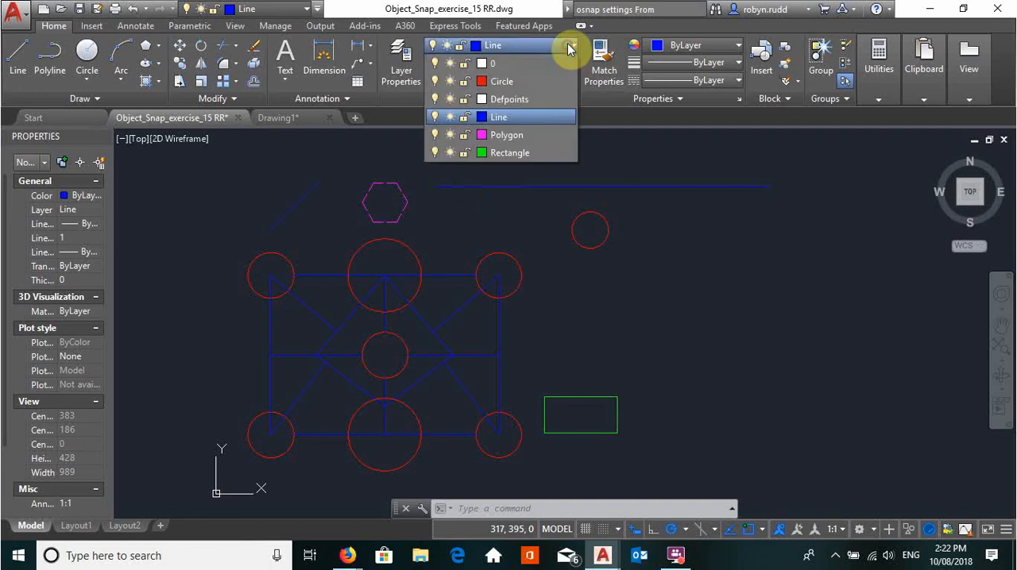
pyautogui.click(533, 84)
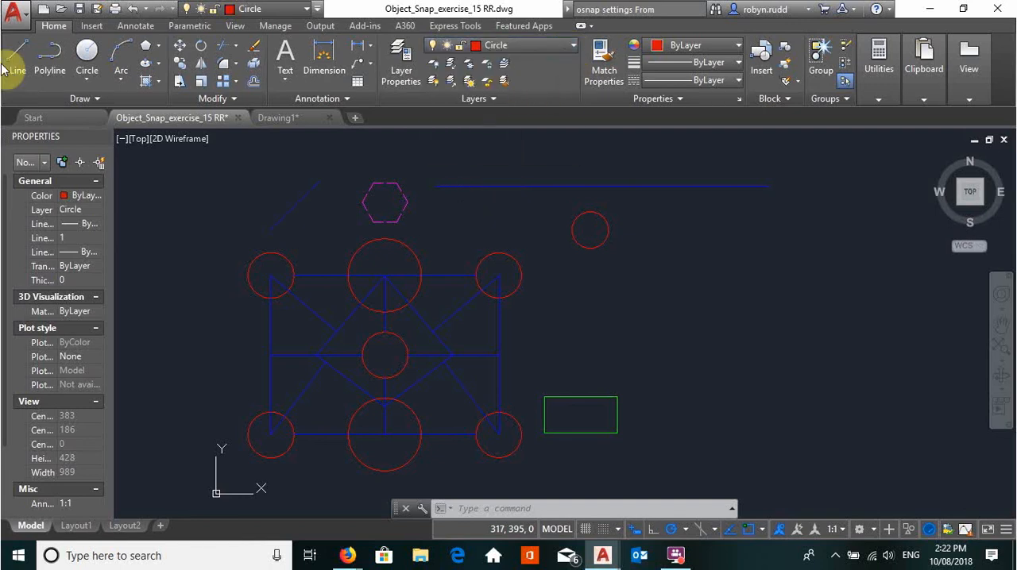
pyautogui.click(87, 52)
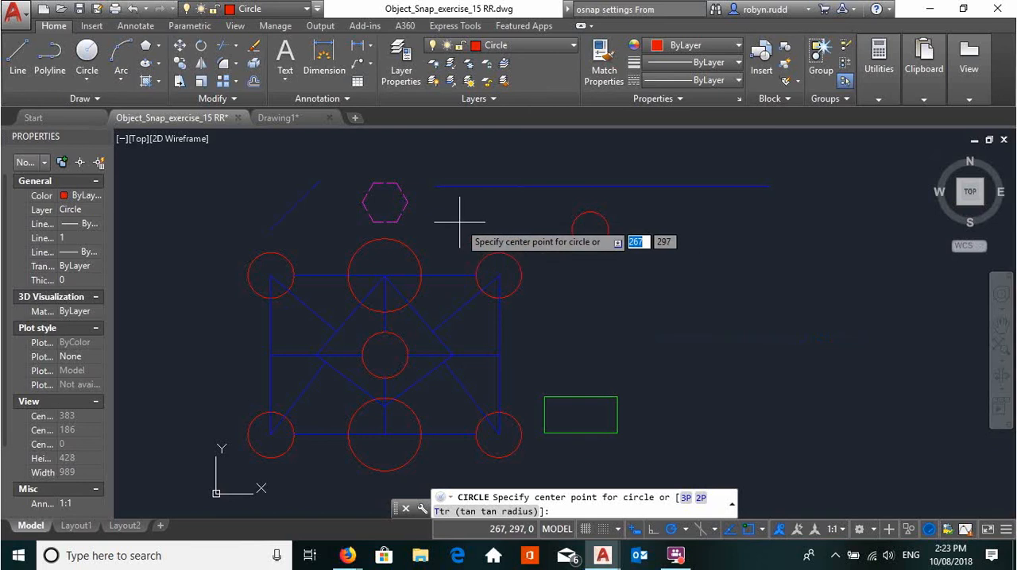
pyautogui.press('F8')
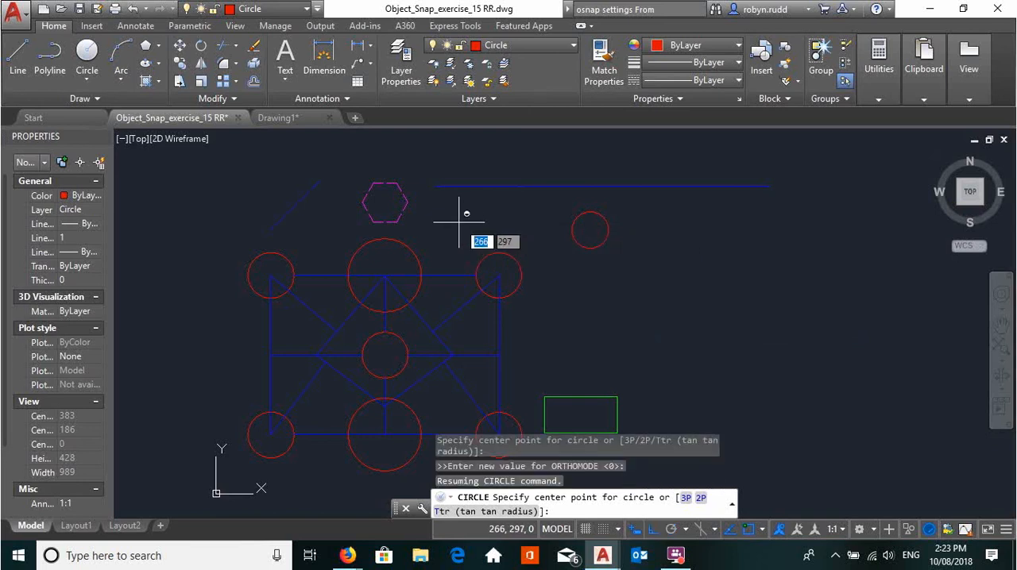
pyautogui.keyDown('shift'); pyautogui.rightClick(458, 223); pyautogui.keyUp('shift')
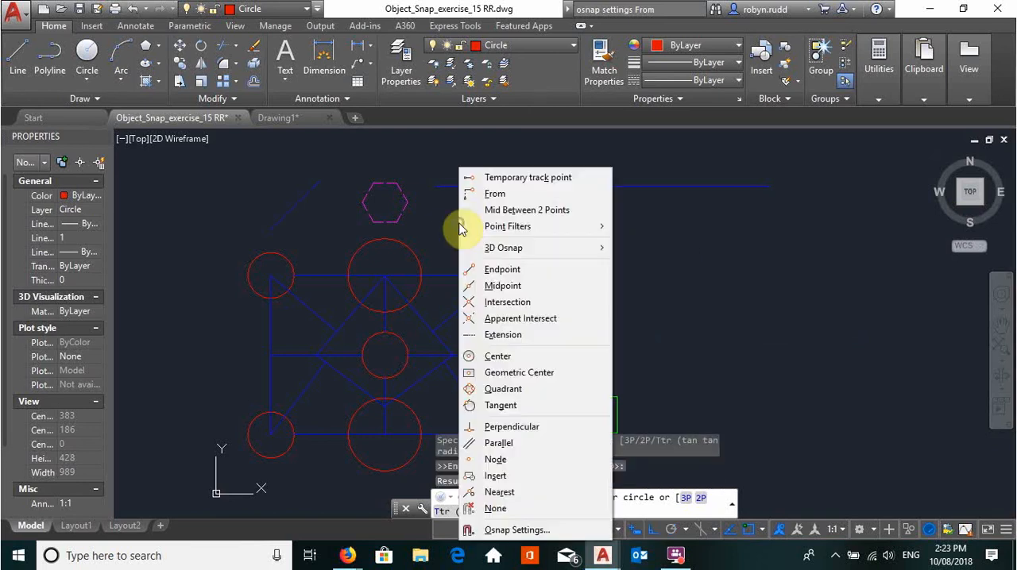
pyautogui.click(512, 210)
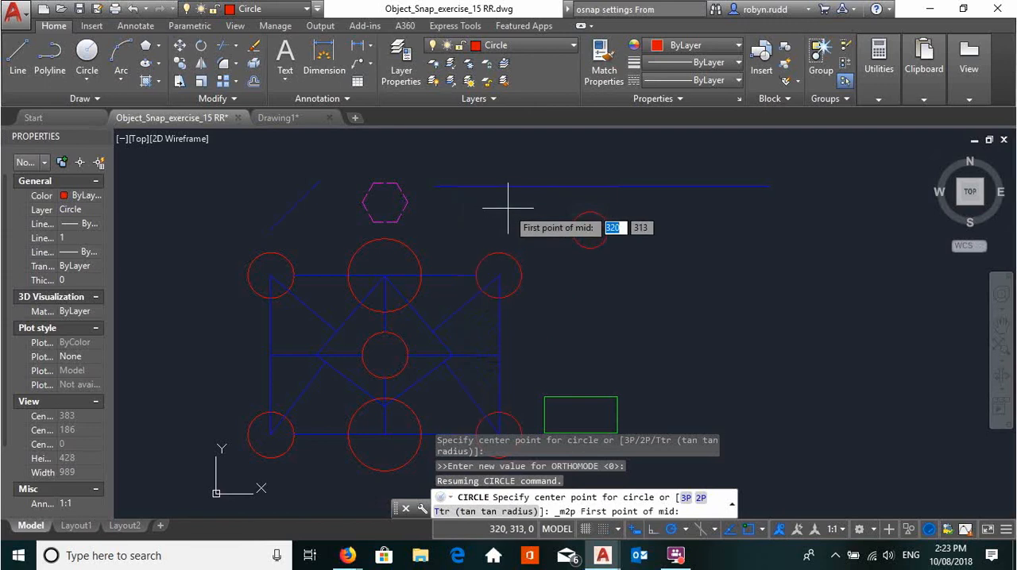
pyautogui.click(435, 186)
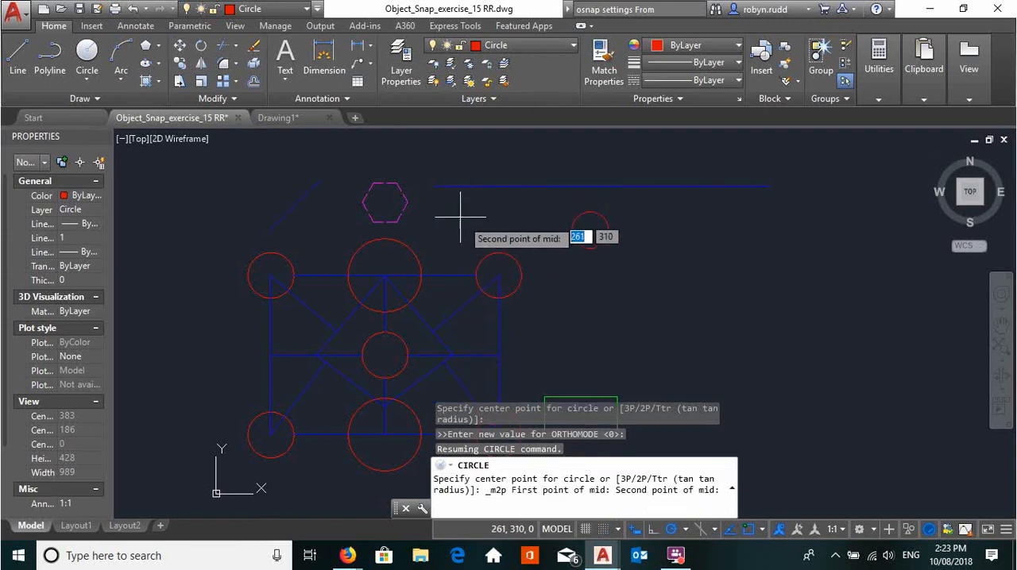
pyautogui.click(499, 276)
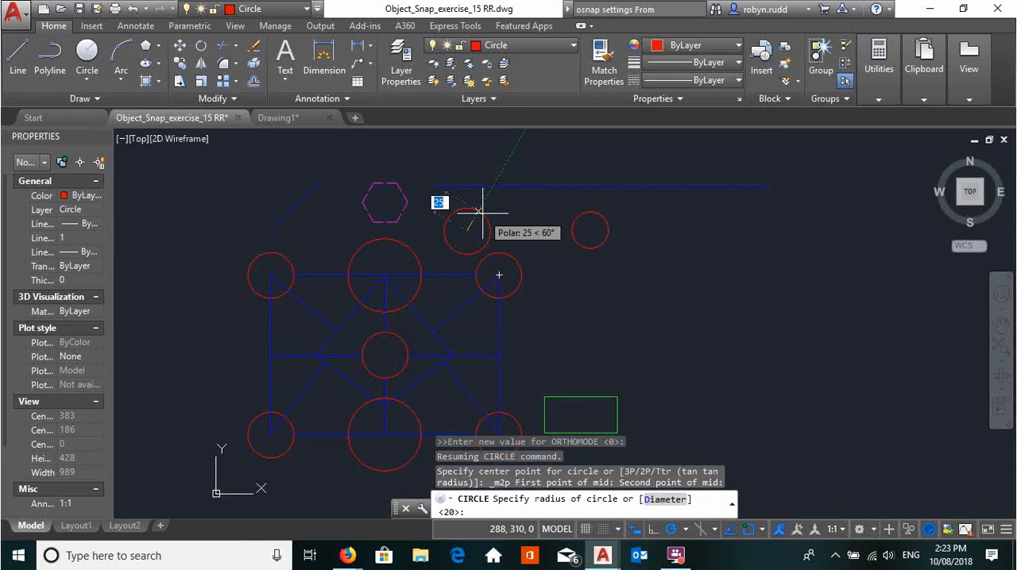
pyautogui.write('20')
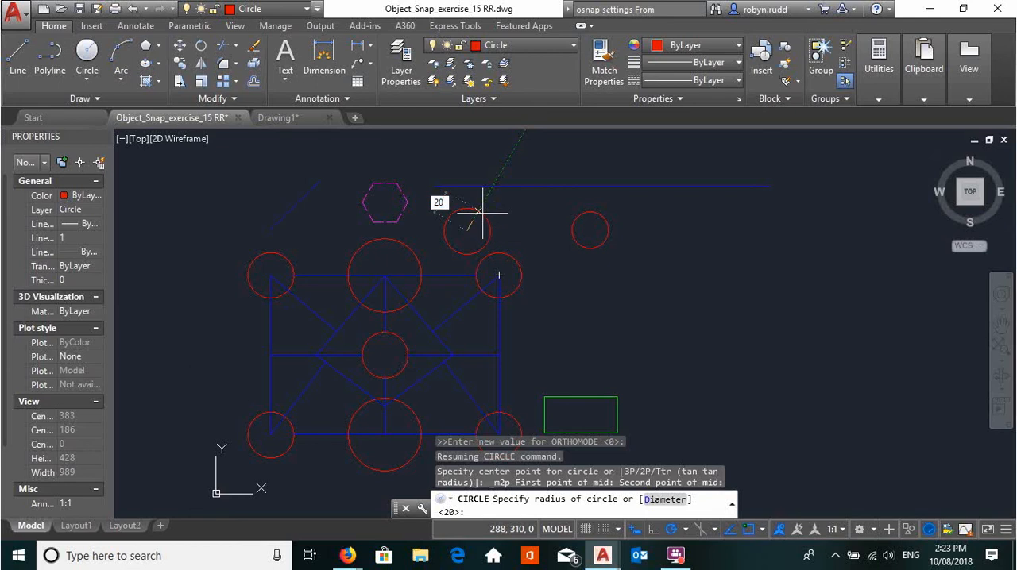
pyautogui.press('Return')
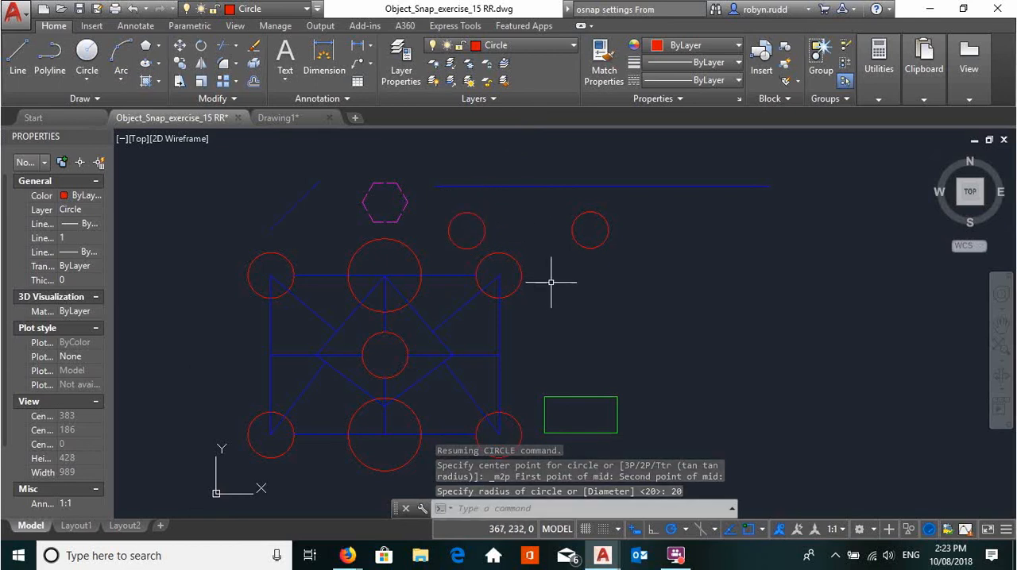
pyautogui.moveTo(583, 327); pyautogui.dragTo(590, 292, button='middle')
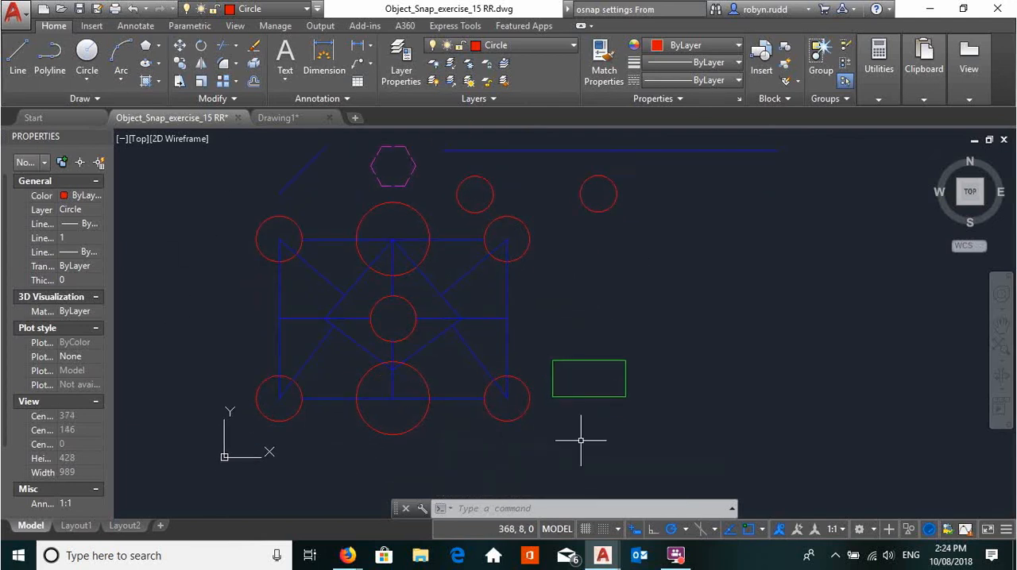
pyautogui.moveTo(712, 338); pyautogui.dragTo(707, 363, button='middle')
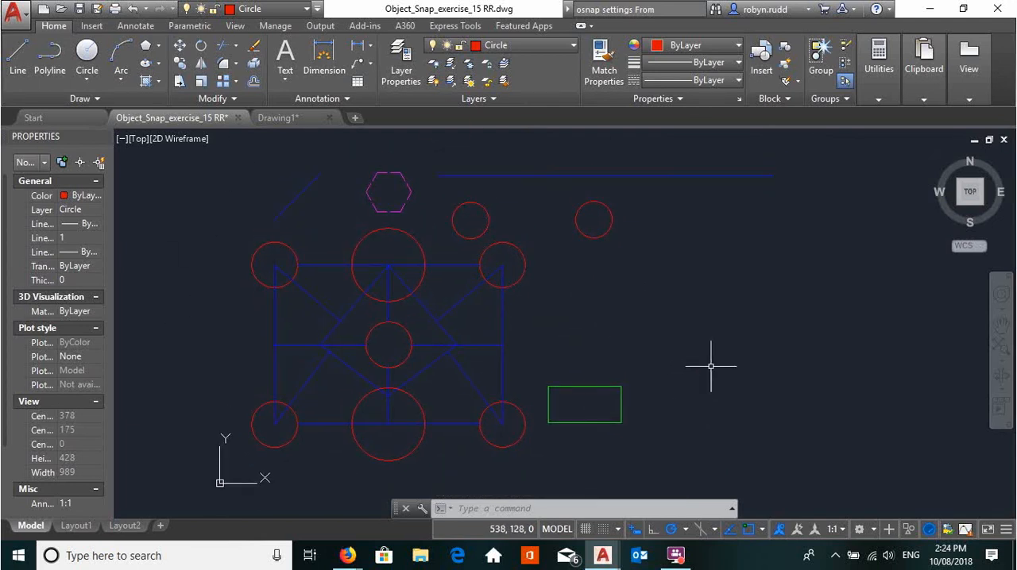